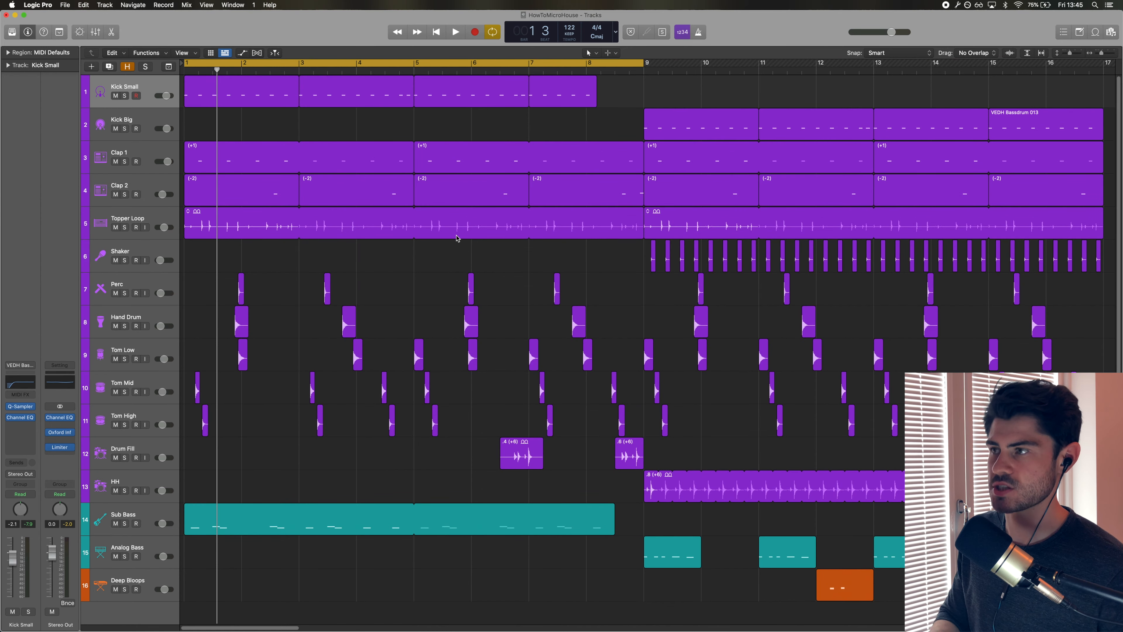
Play back the arrangement and select the Kick Small track's regions, then stop playback.
{"action": "key", "text": "space"}
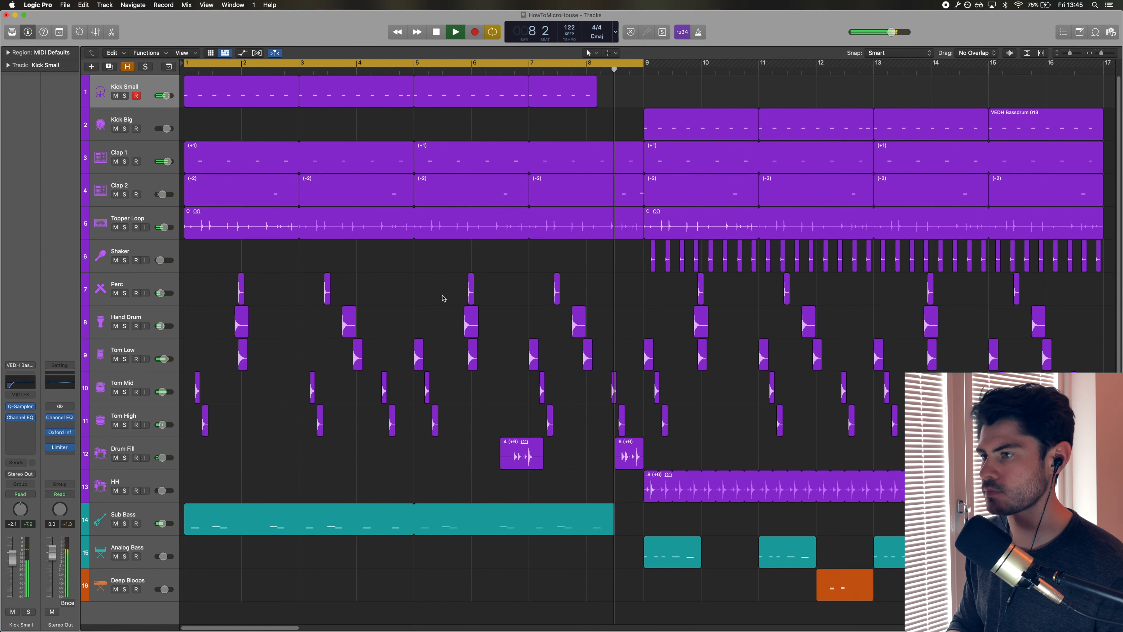
{"action": "left_click", "coordinate": [140, 86]}
{"action": "key", "text": "space"}
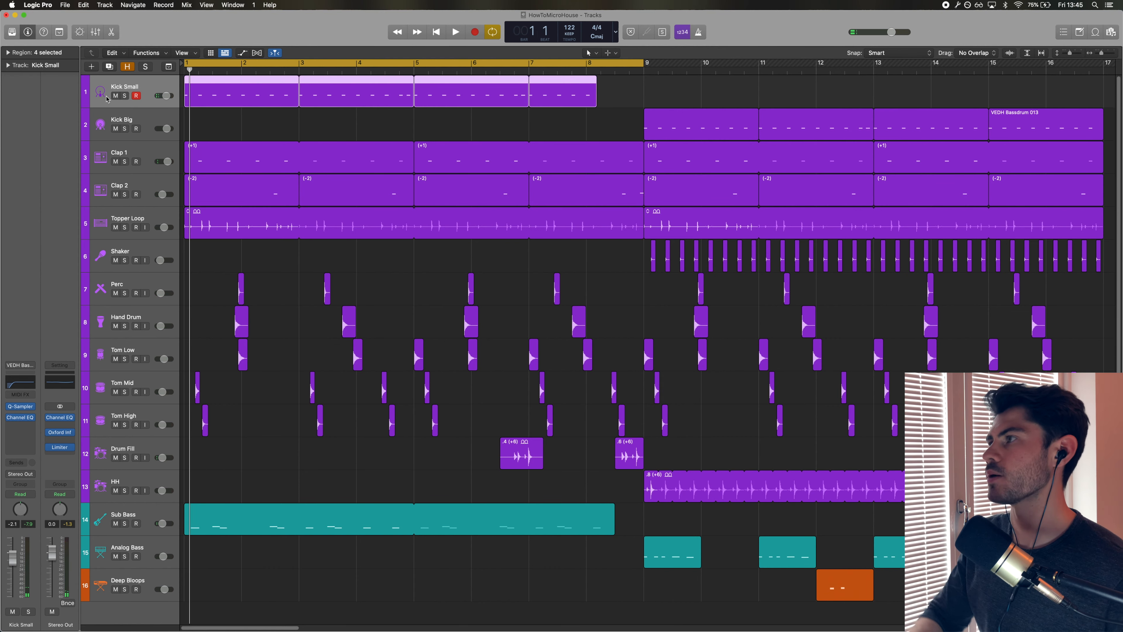
Open Kick Small's Quick Sampler and trim the sample end to about 0.265 s, adjusting its fade-out.
{"action": "key", "text": "p"}
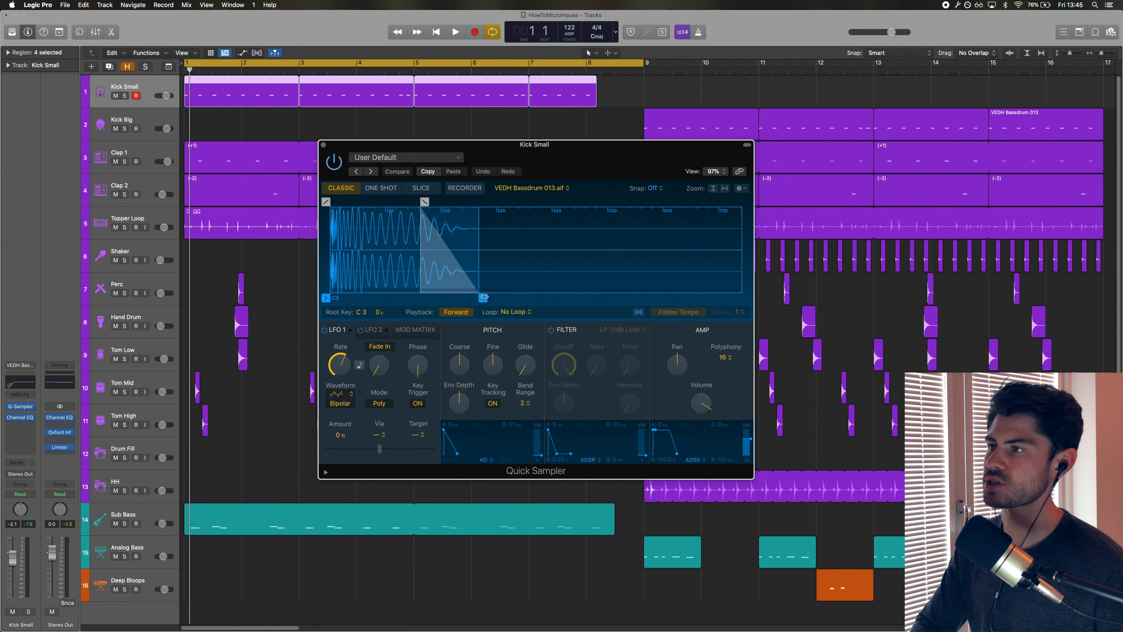
{"action": "mouse_move", "coordinate": [483, 298]}
{"action": "left_mouse_down"}
{"action": "mouse_move", "coordinate": [710, 299]}
{"action": "mouse_move", "coordinate": [449, 299]}
{"action": "mouse_move", "coordinate": [621, 298]}
{"action": "mouse_move", "coordinate": [387, 291]}
{"action": "mouse_move", "coordinate": [348, 265]}
{"action": "mouse_move", "coordinate": [293, 261]}
{"action": "mouse_move", "coordinate": [411, 262]}
{"action": "left_mouse_up"}
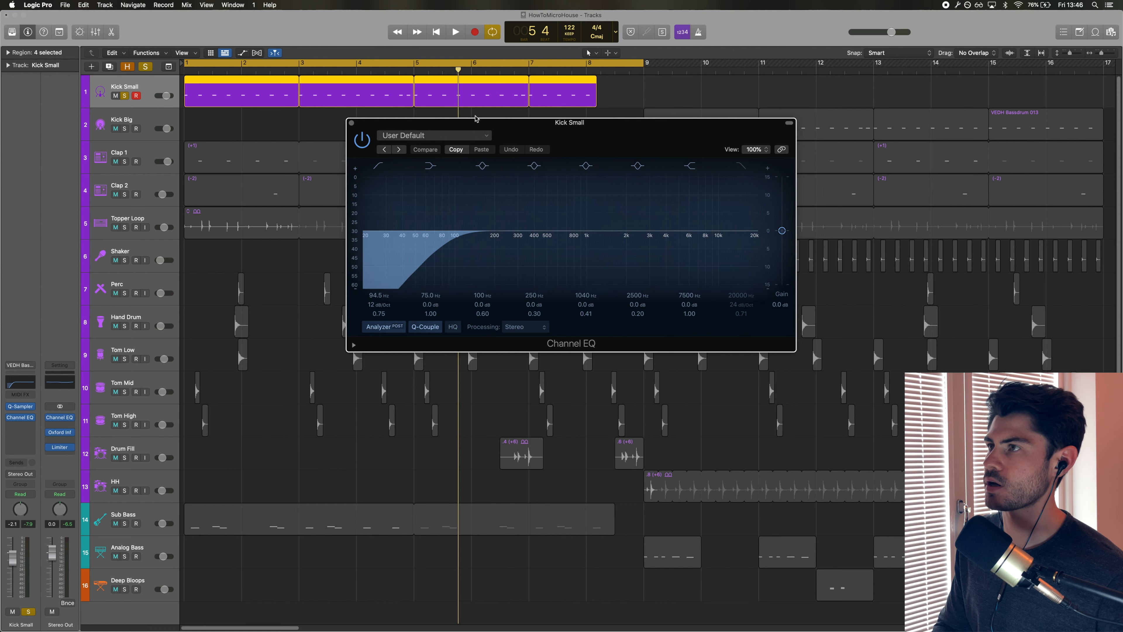
{"action": "left_click_drag", "start_coordinate": [478, 125], "coordinate": [478, 184]}
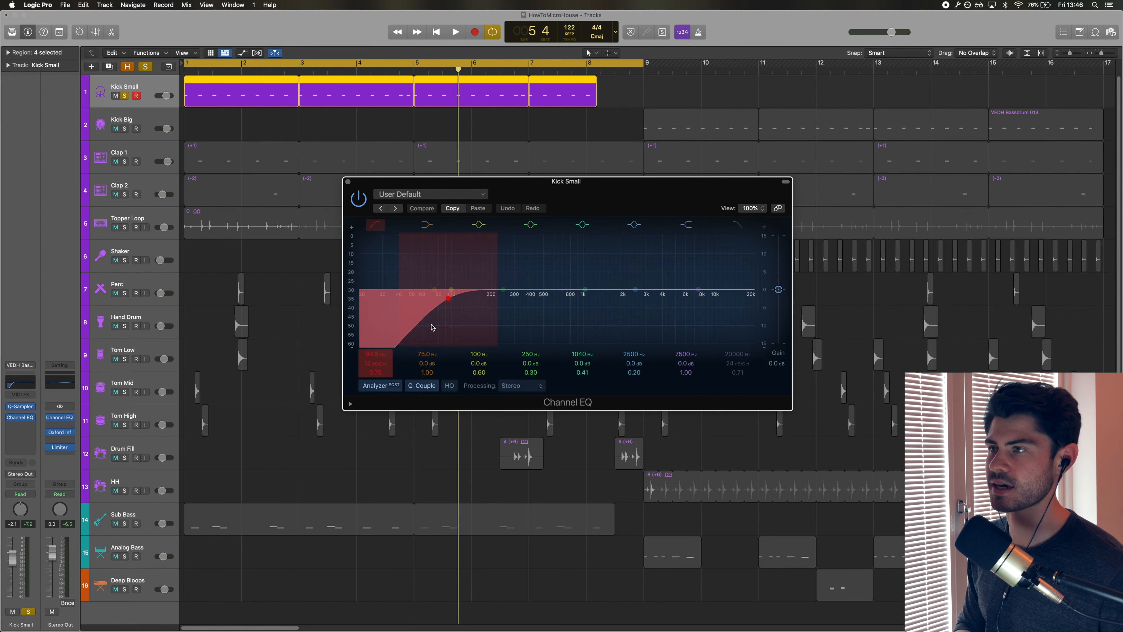
Close the kick's Channel EQ and solo Kick Big and Kick Small to compare the two kicks.
{"action": "left_click", "coordinate": [24, 381]}
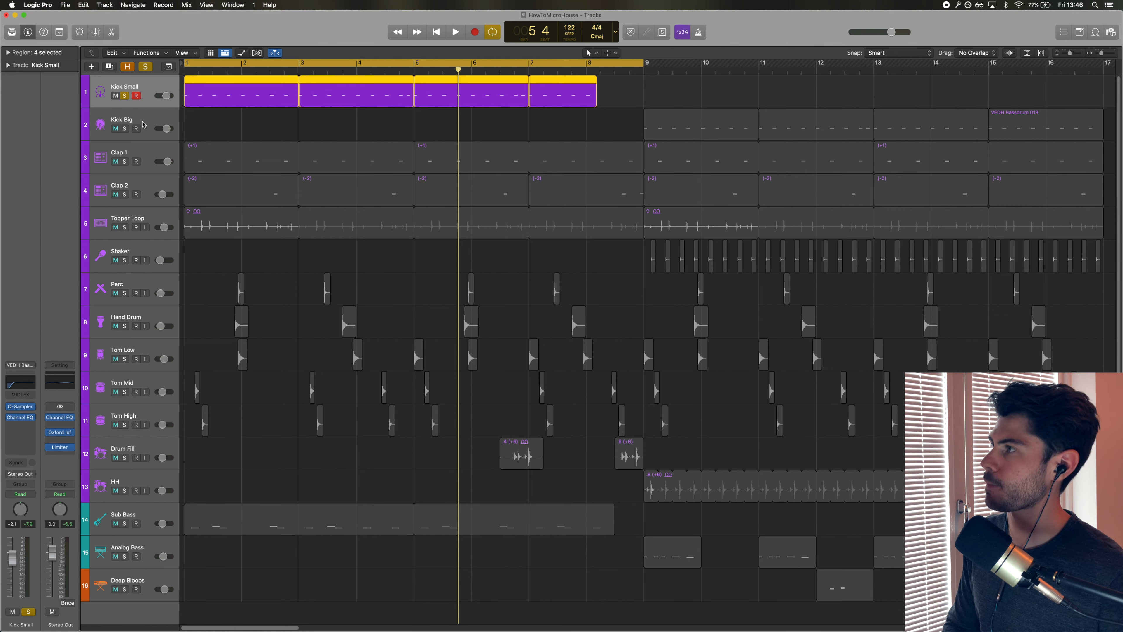
{"action": "left_click", "coordinate": [143, 125]}
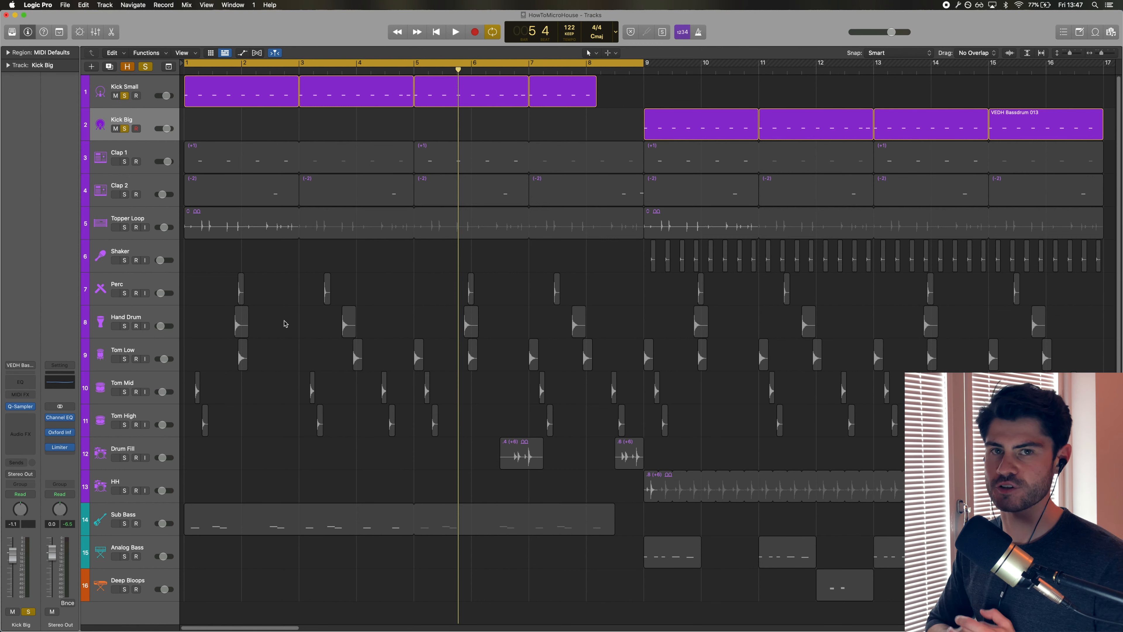
{"action": "left_click", "coordinate": [148, 87]}
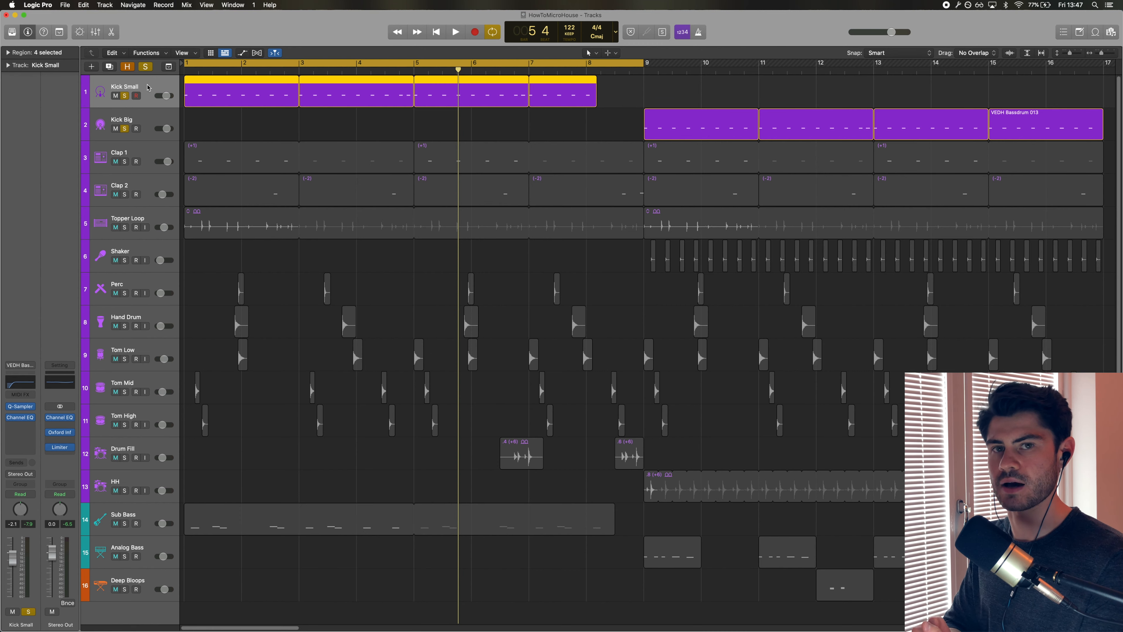
Open the Kick Small region in the Piano Roll, select its notes and play it back.
{"action": "double_click", "coordinate": [409, 91]}
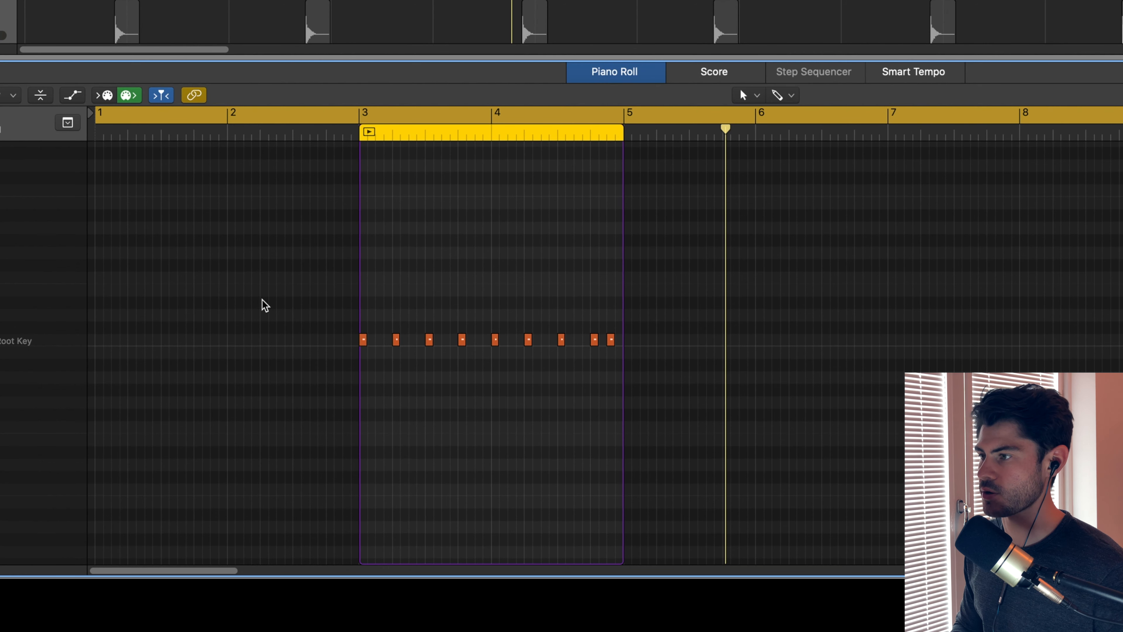
{"action": "left_click_drag", "start_coordinate": [253, 296], "coordinate": [498, 358]}
{"action": "left_click_drag", "start_coordinate": [547, 317], "coordinate": [611, 350]}
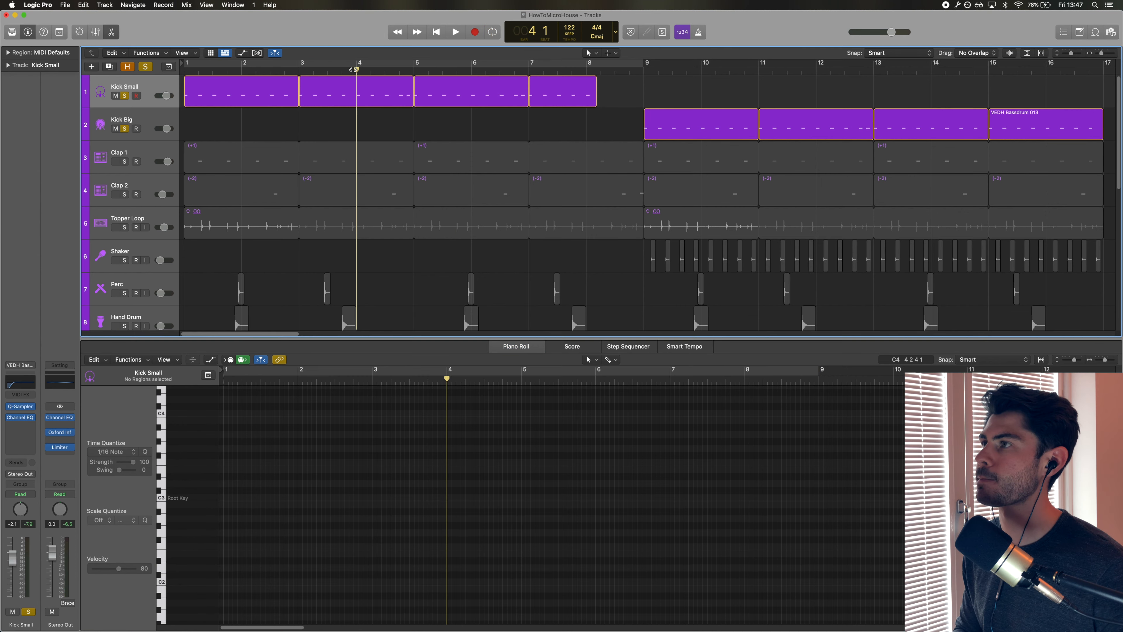
{"action": "key", "text": "space"}
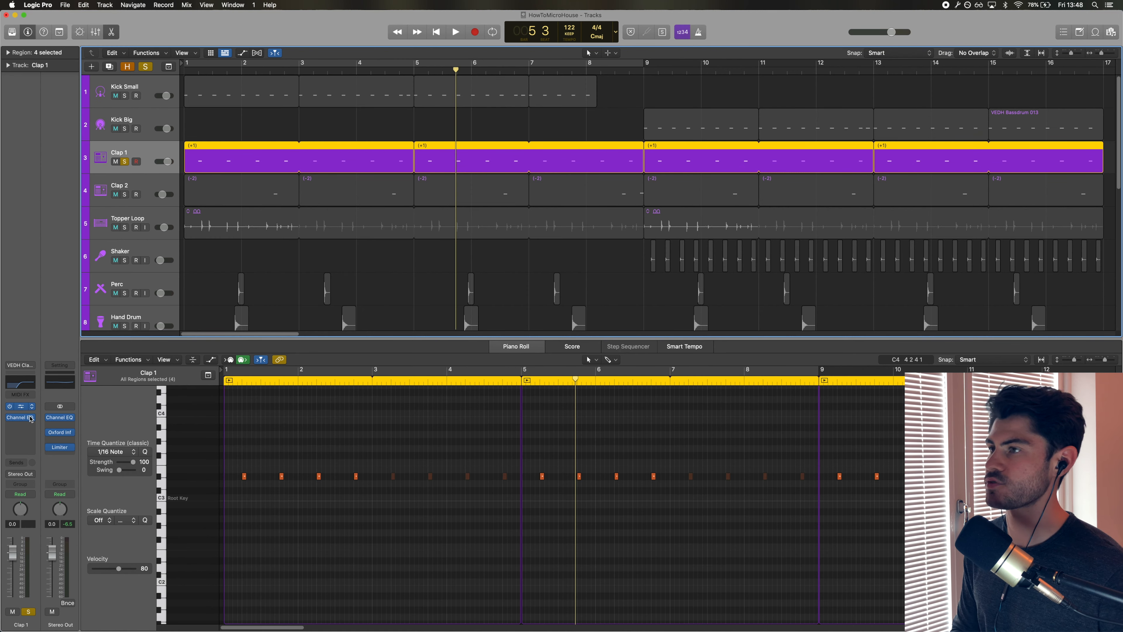
Open Clap 1's Quick Sampler, shorten the sample end to about 0.196 s, and close the sampler.
{"action": "left_click", "coordinate": [20, 406]}
{"action": "left_click_drag", "start_coordinate": [529, 123], "coordinate": [538, 199]}
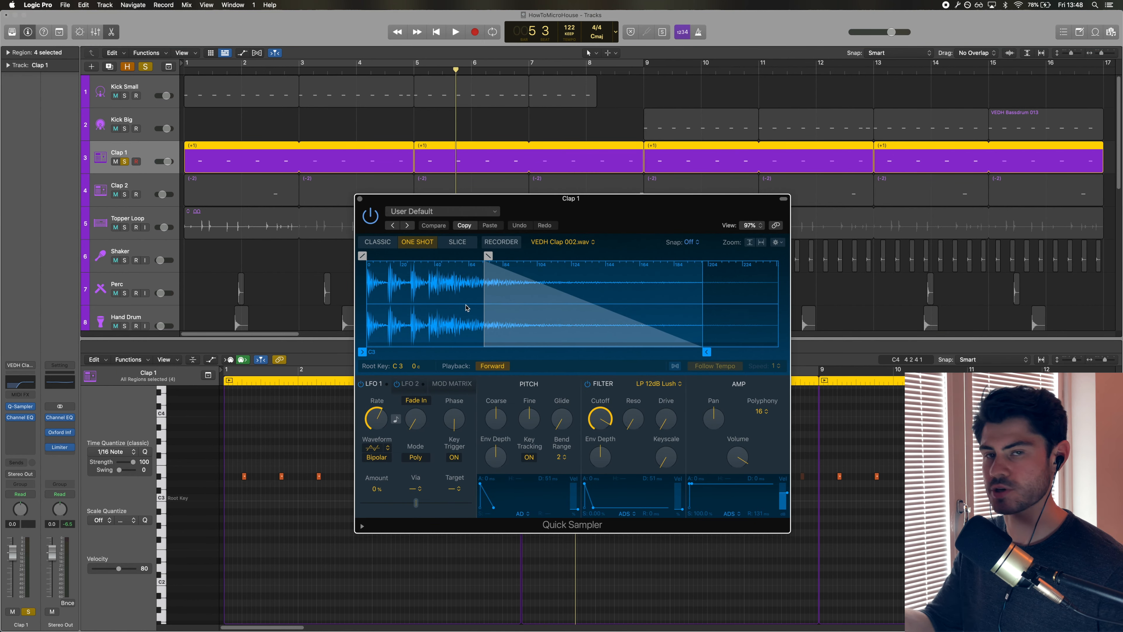
{"action": "mouse_move", "coordinate": [489, 256]}
{"action": "left_mouse_down"}
{"action": "mouse_move", "coordinate": [680, 255]}
{"action": "mouse_move", "coordinate": [468, 259]}
{"action": "left_mouse_up"}
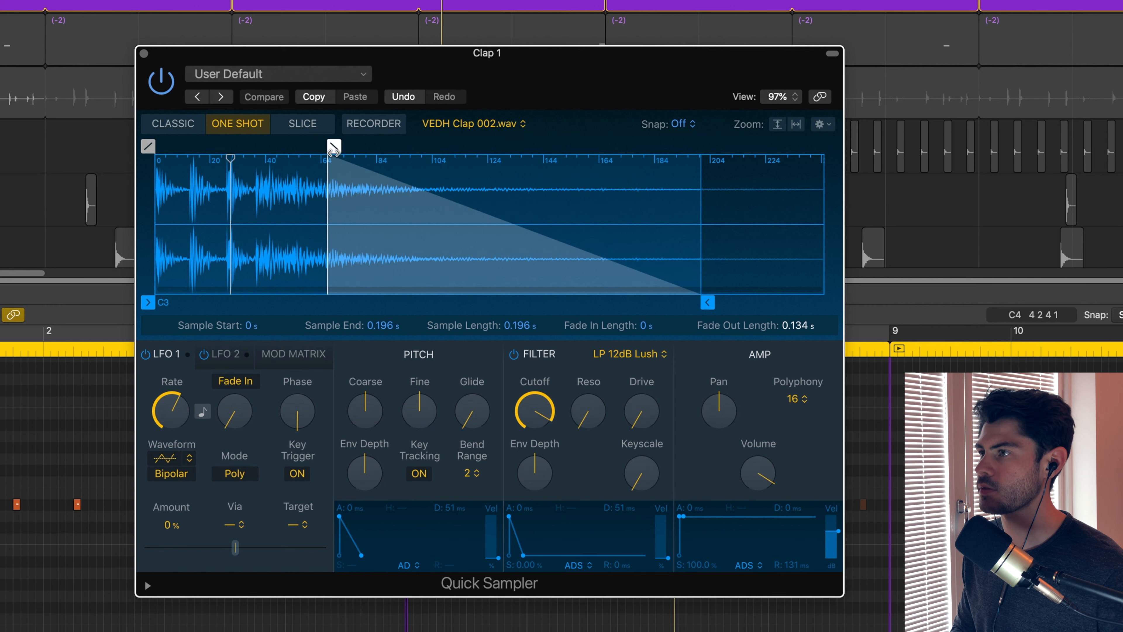
{"action": "mouse_move", "coordinate": [318, 149]}
{"action": "left_mouse_down"}
{"action": "mouse_move", "coordinate": [710, 151]}
{"action": "mouse_move", "coordinate": [329, 167]}
{"action": "left_mouse_up"}
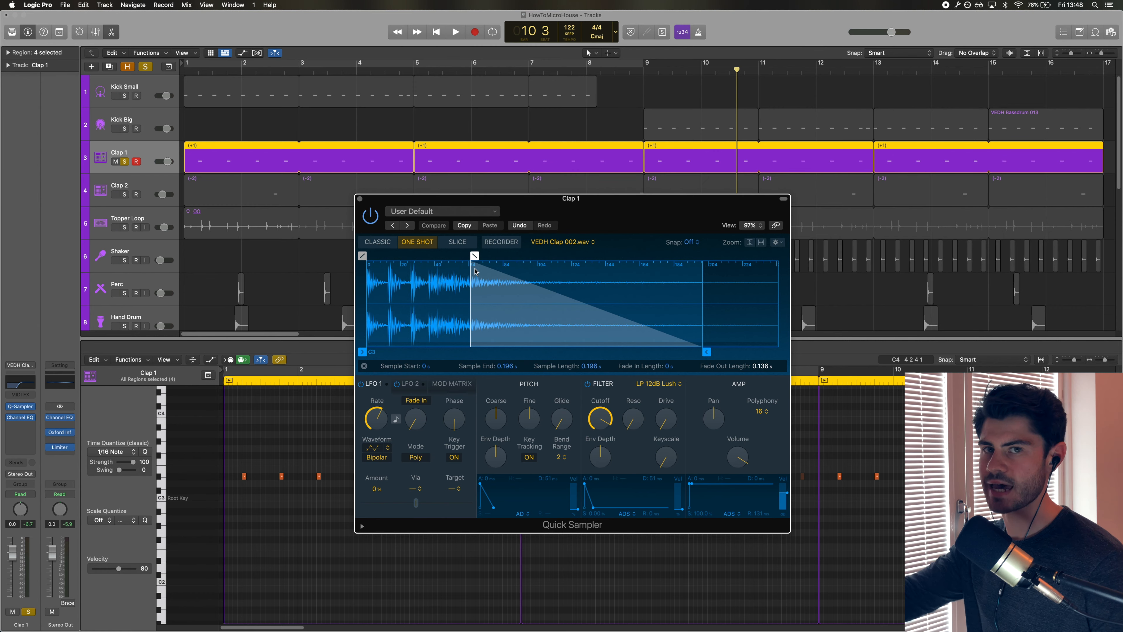
{"action": "key", "text": "super+w"}
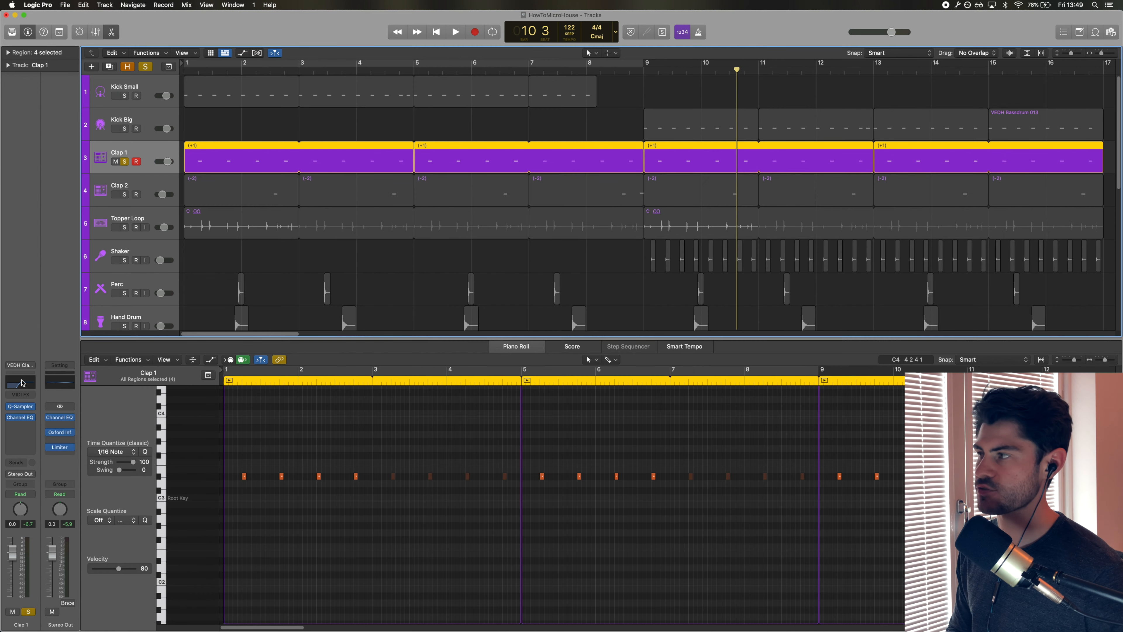
Inspect Clap 1's Channel EQ, close it, and solo and select the Clap 2 track instead.
{"action": "left_click", "coordinate": [23, 382]}
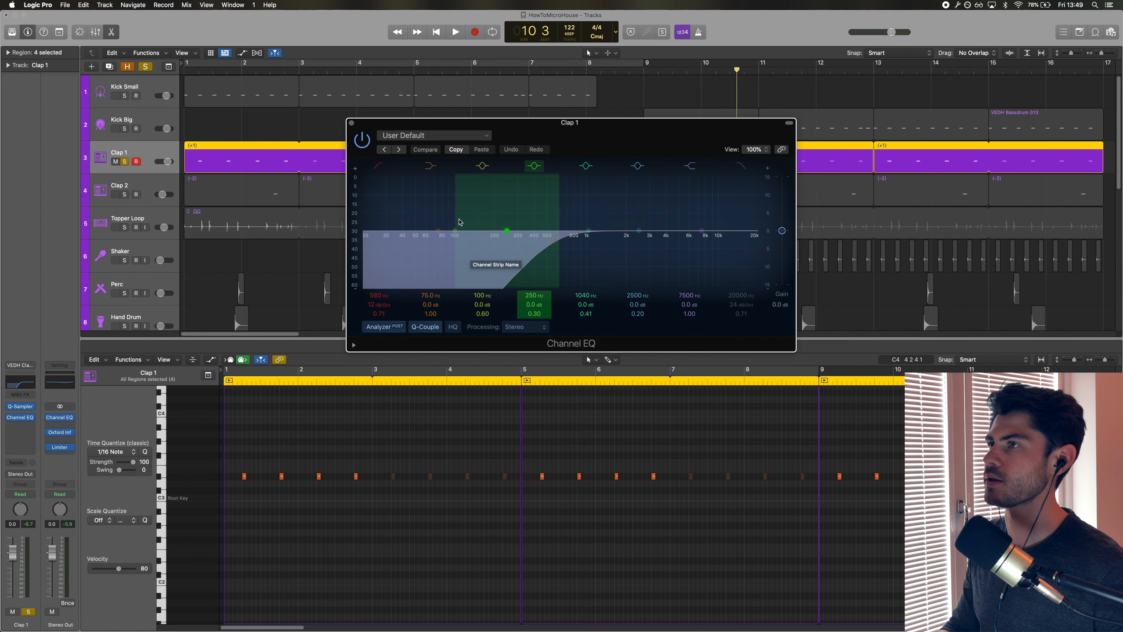
{"action": "left_click", "coordinate": [351, 123]}
{"action": "left_click", "coordinate": [124, 194]}
{"action": "left_click", "coordinate": [124, 162]}
{"action": "left_click", "coordinate": [135, 186]}
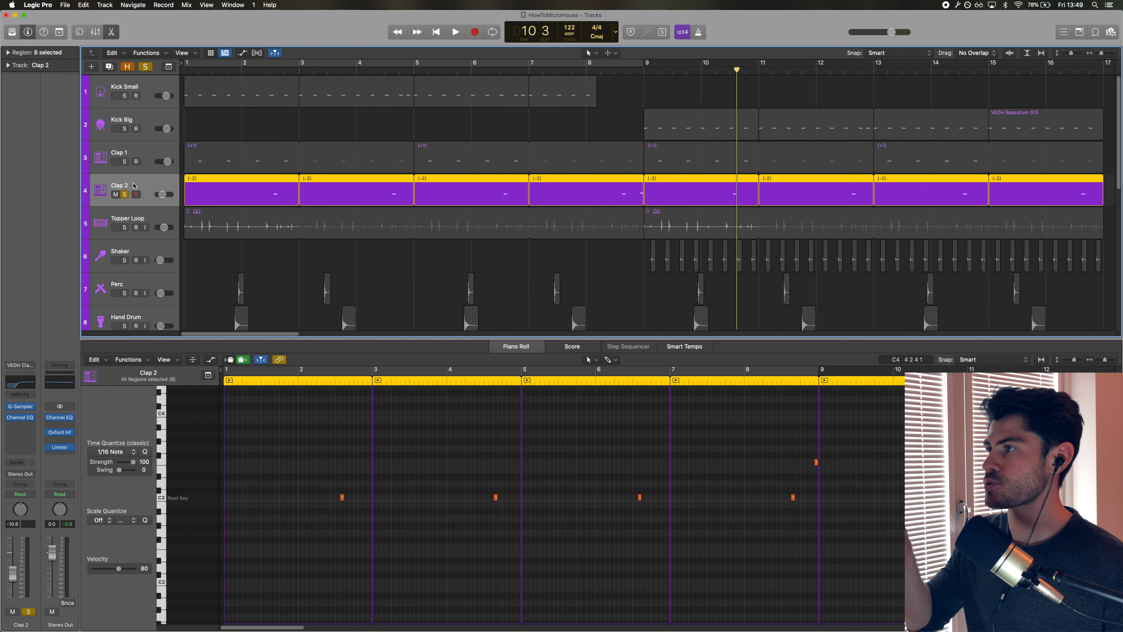
Solo Clap 1 together with Clap 2 and play both claps back from the start.
{"action": "key", "text": "space"}
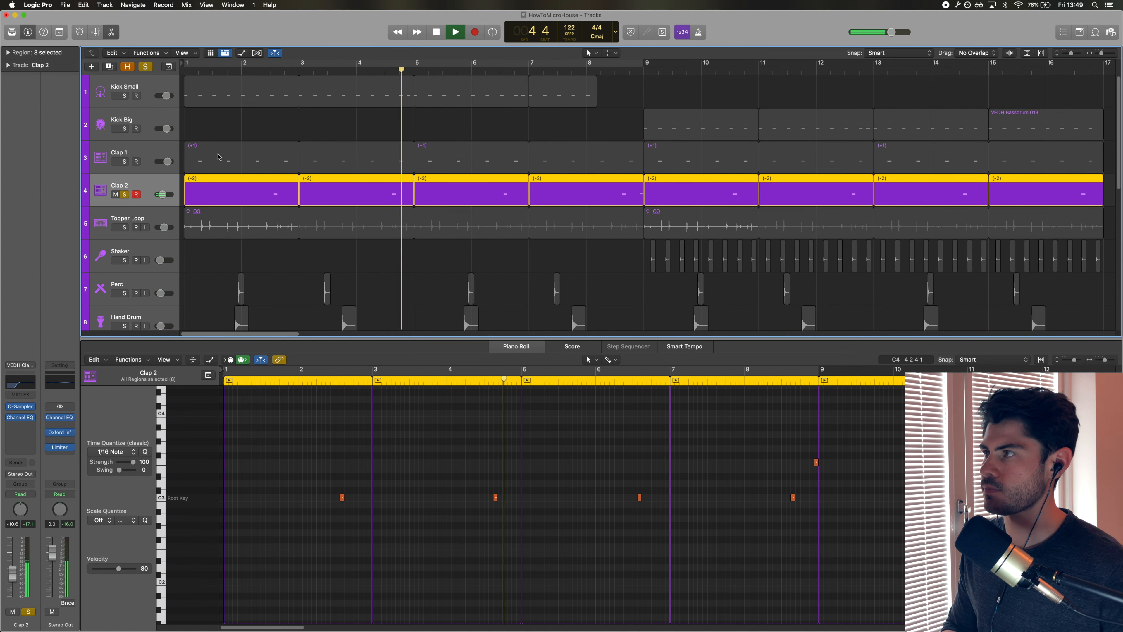
{"action": "key", "text": "space"}
{"action": "left_click", "coordinate": [125, 161]}
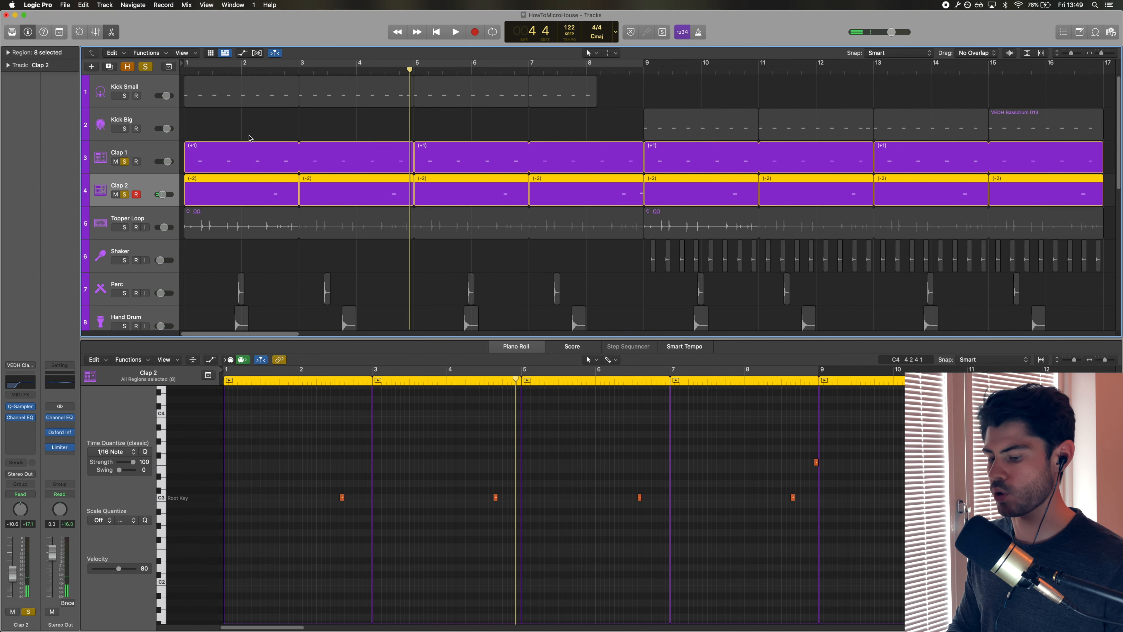
{"action": "key", "text": "space"}
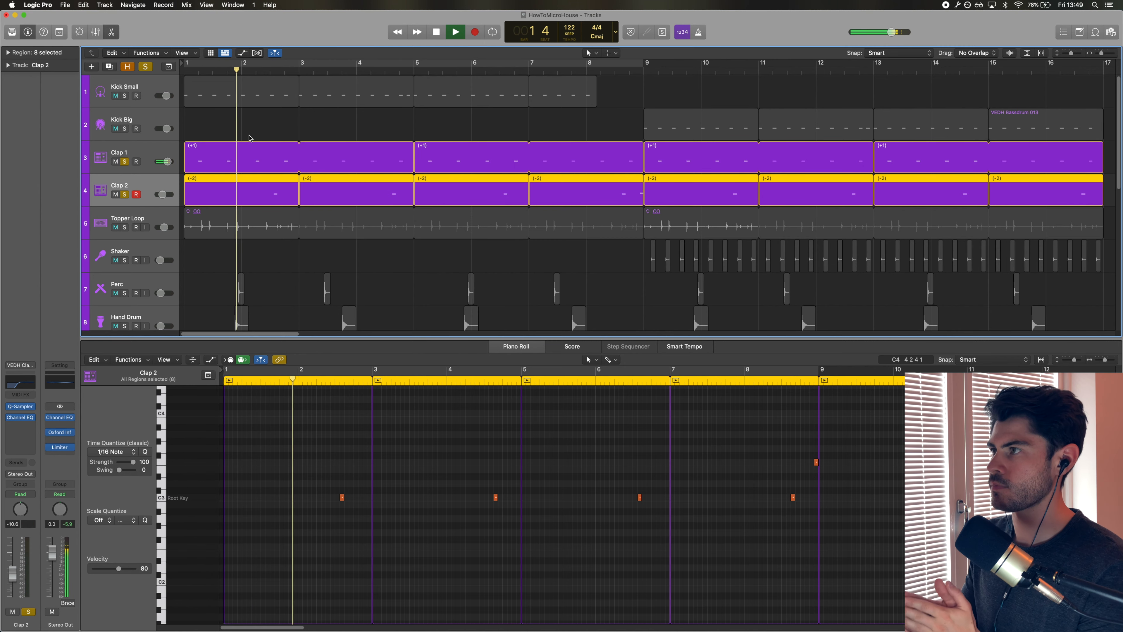
{"action": "left_click", "coordinate": [264, 133]}
{"action": "key", "text": "space"}
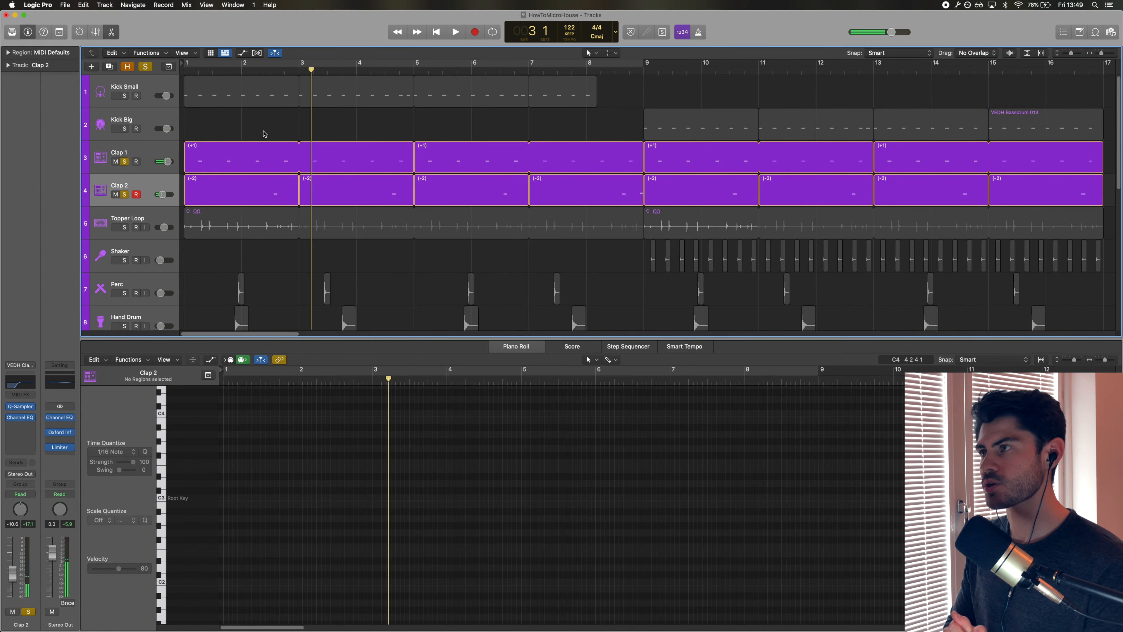
Open Clap 2's Quick Sampler and toggle its filter off and back on to compare the sound.
{"action": "double_click", "coordinate": [101, 190]}
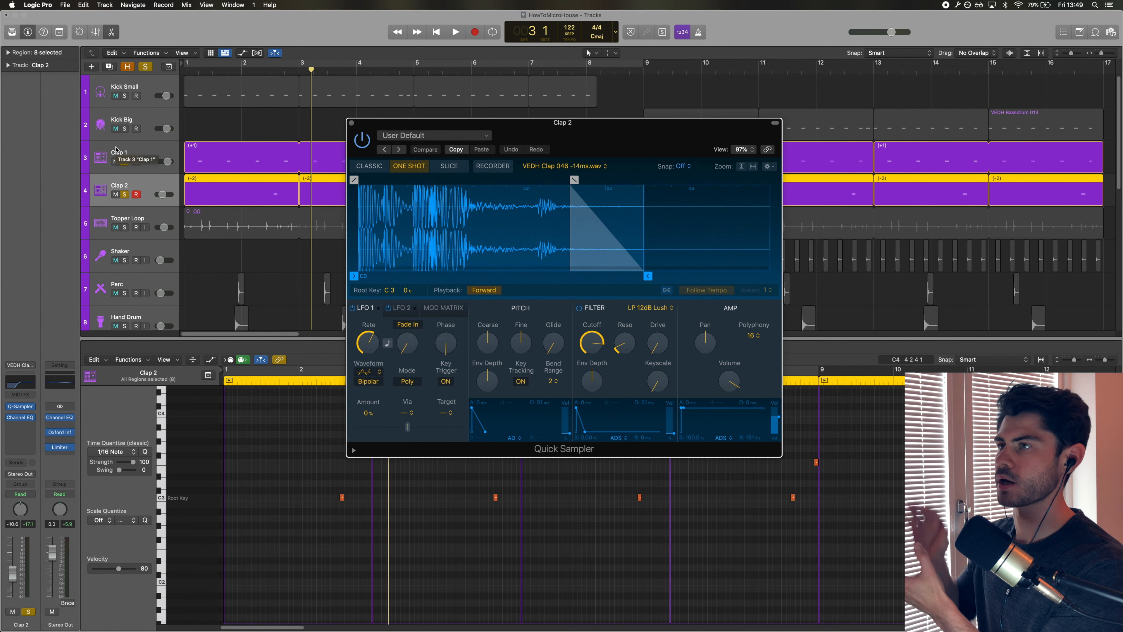
{"action": "left_click", "coordinate": [365, 274]}
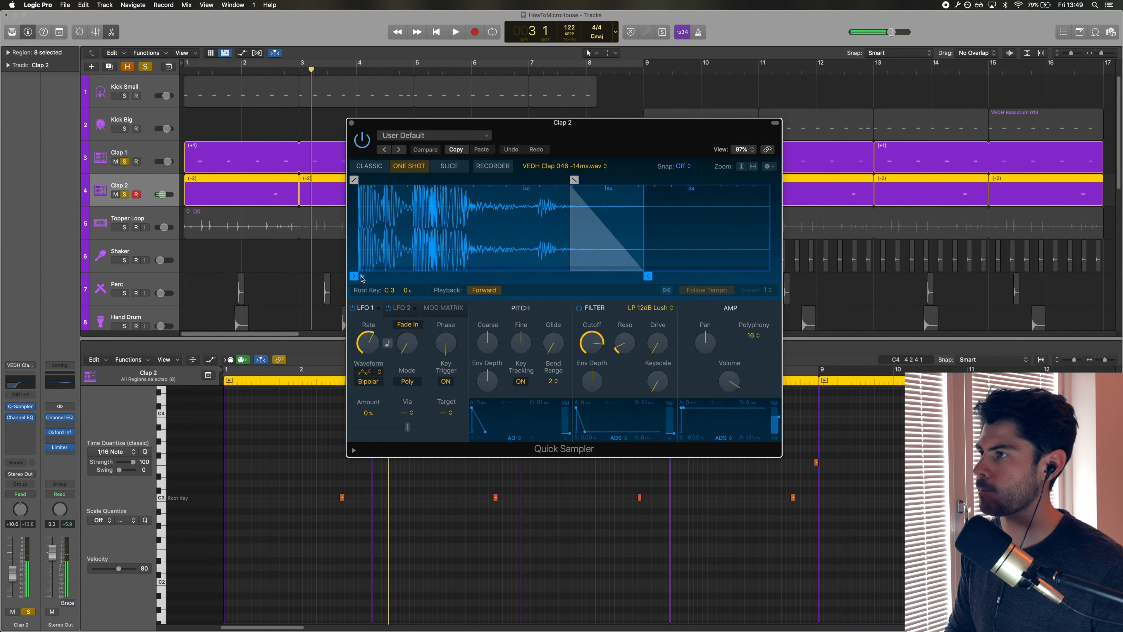
{"action": "left_click", "coordinate": [365, 274]}
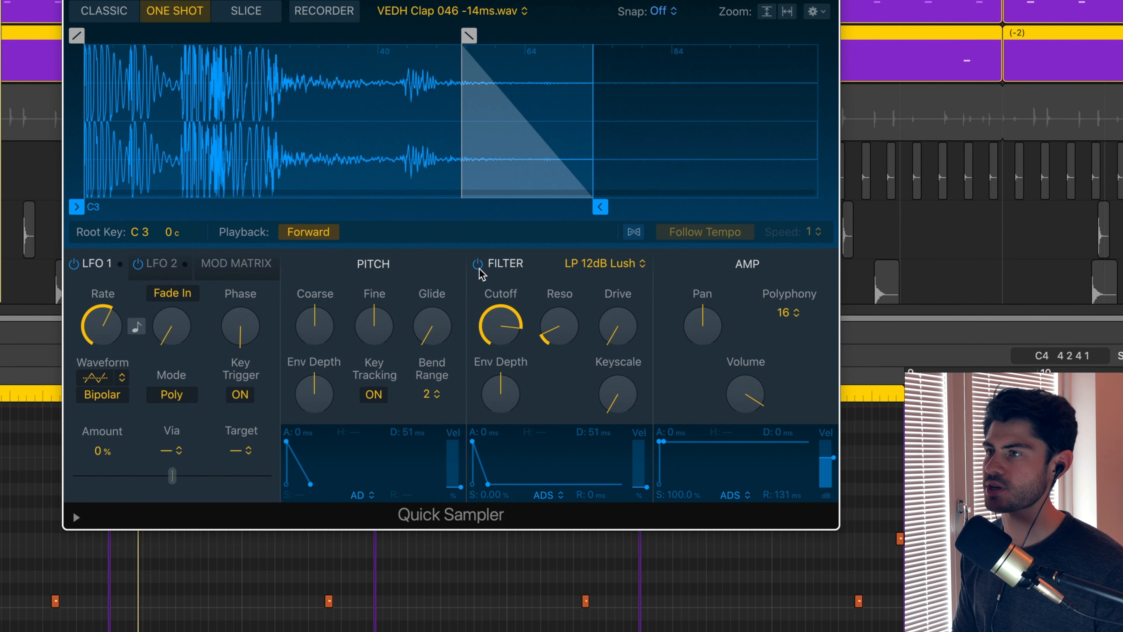
{"action": "mouse_move", "coordinate": [497, 325]}
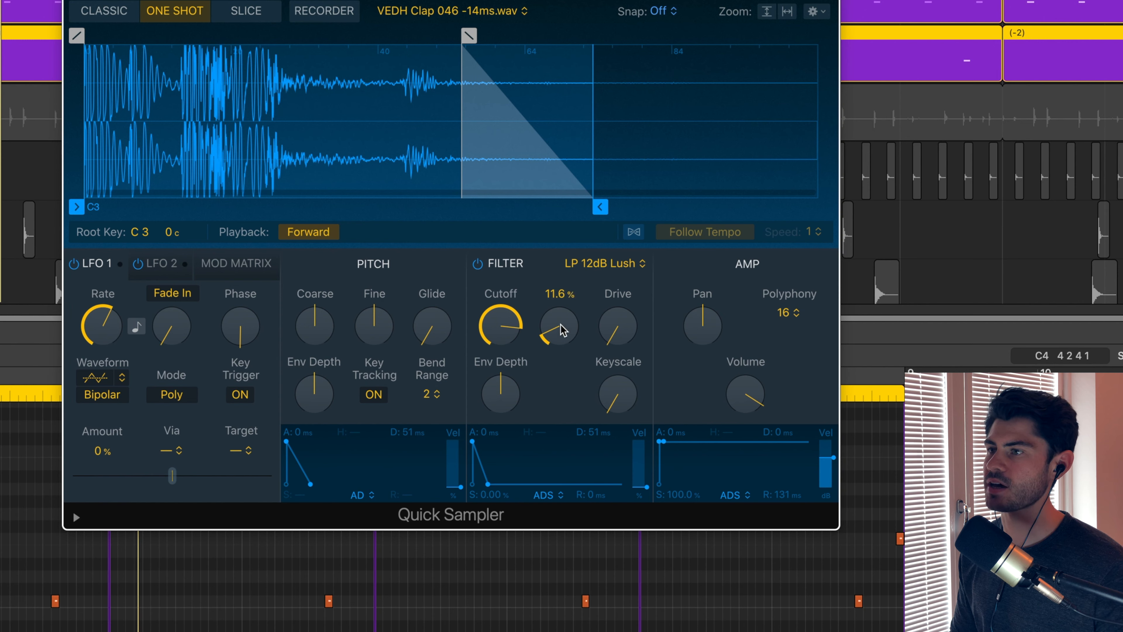
{"action": "left_click", "coordinate": [477, 264]}
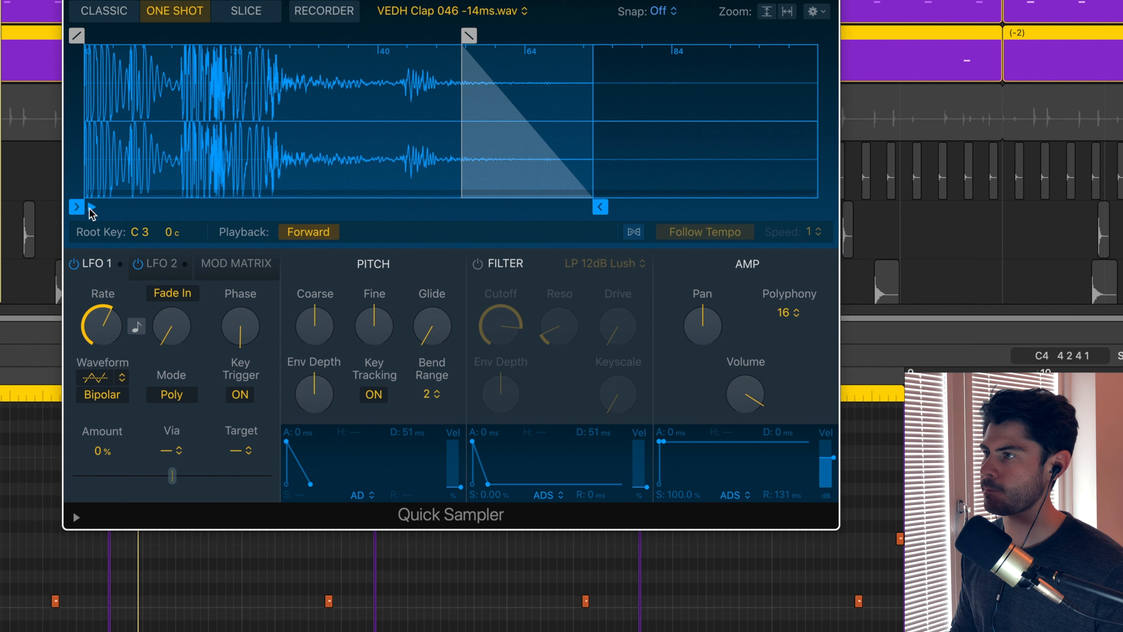
{"action": "left_click", "coordinate": [477, 264]}
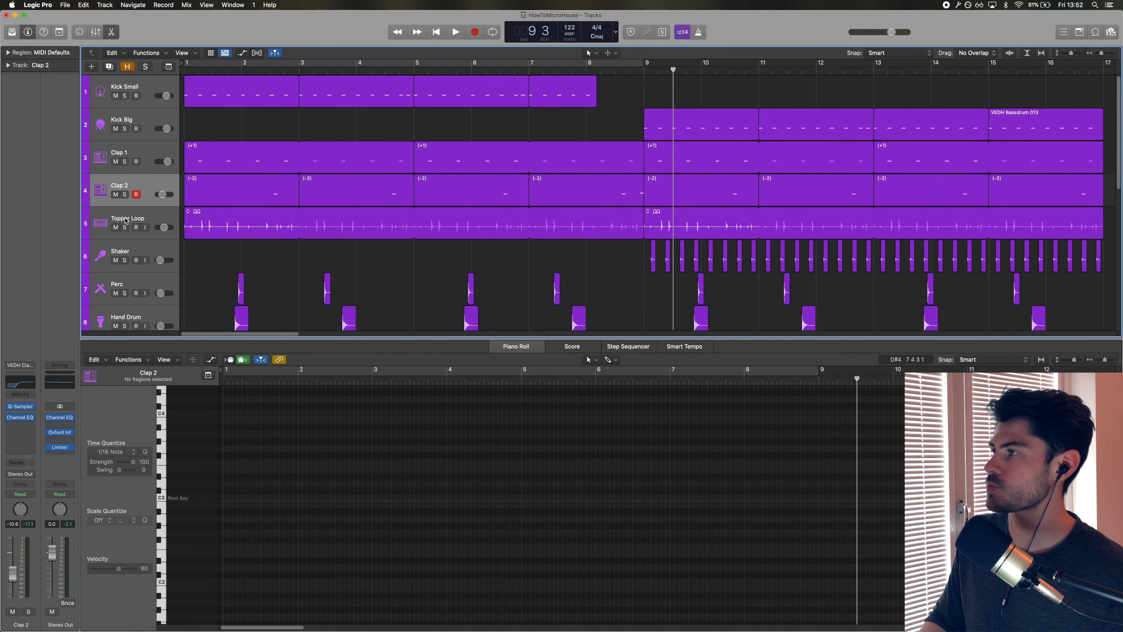
Select the Topper Loop track, solo it with Kick Small, and play them from the beginning.
{"action": "left_click", "coordinate": [126, 220]}
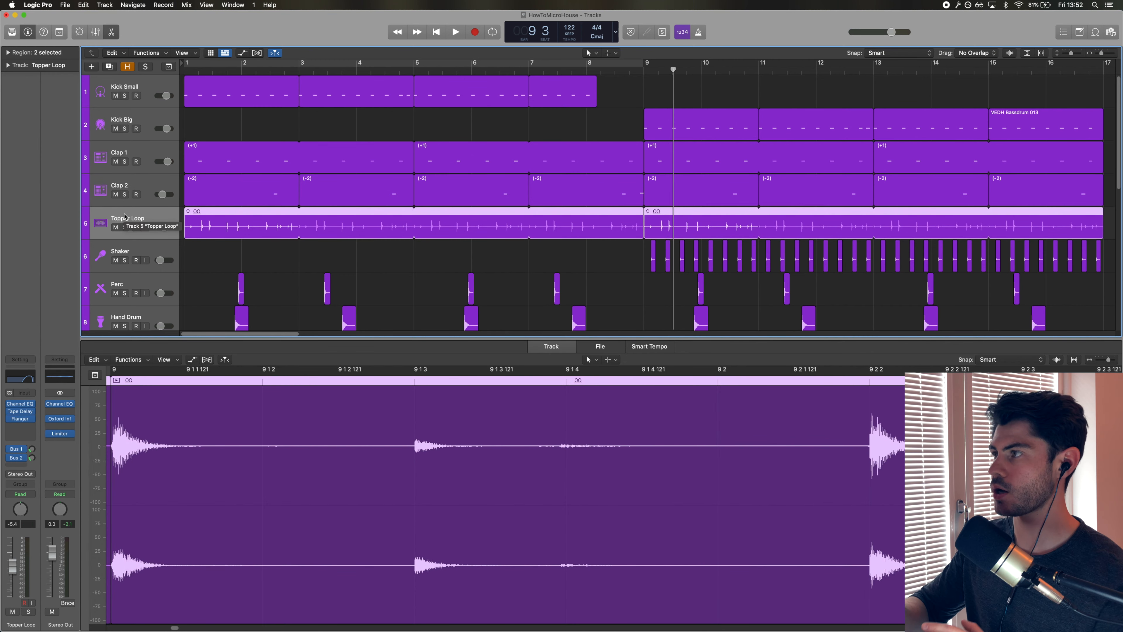
{"action": "left_click", "coordinate": [125, 95]}
{"action": "left_click", "coordinate": [125, 228]}
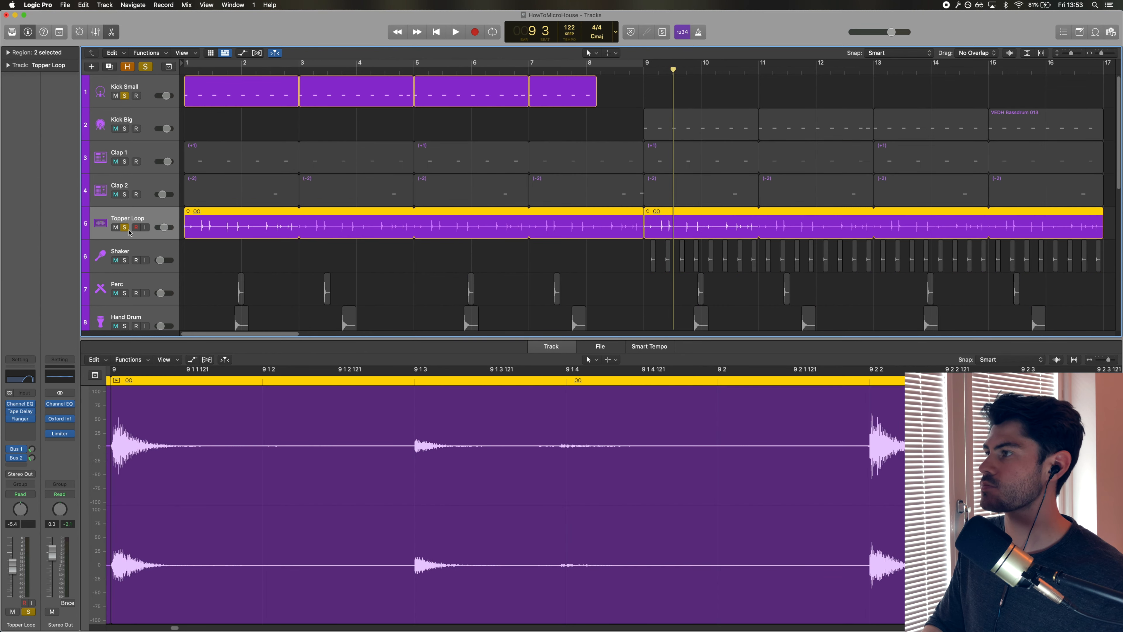
{"action": "key", "text": "Return"}
{"action": "key", "text": "space"}
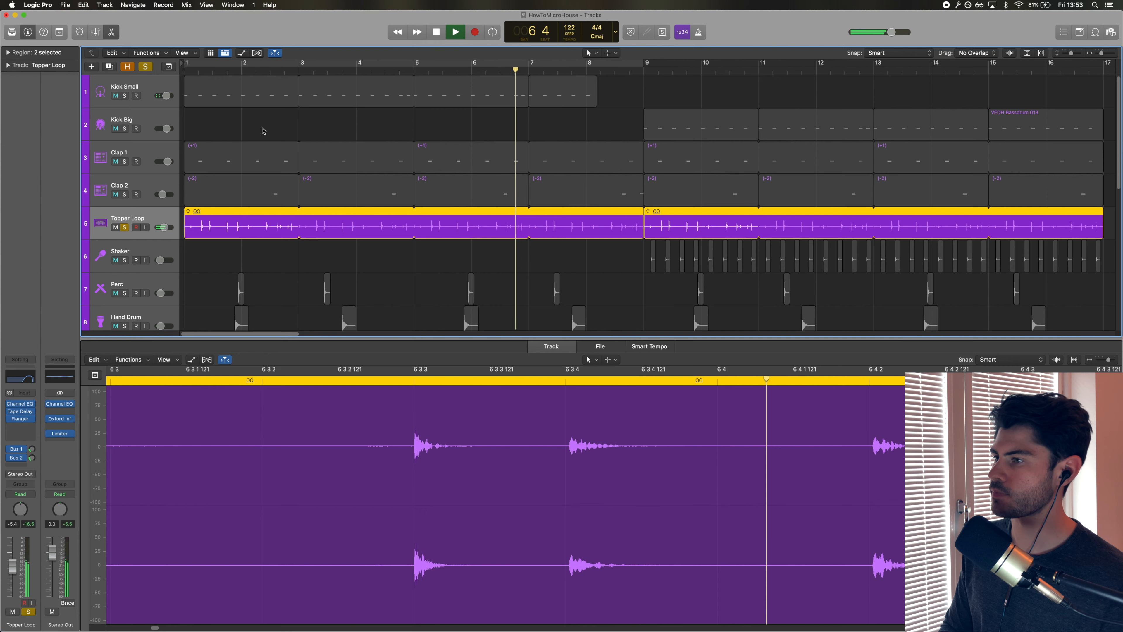
{"action": "key", "text": "space"}
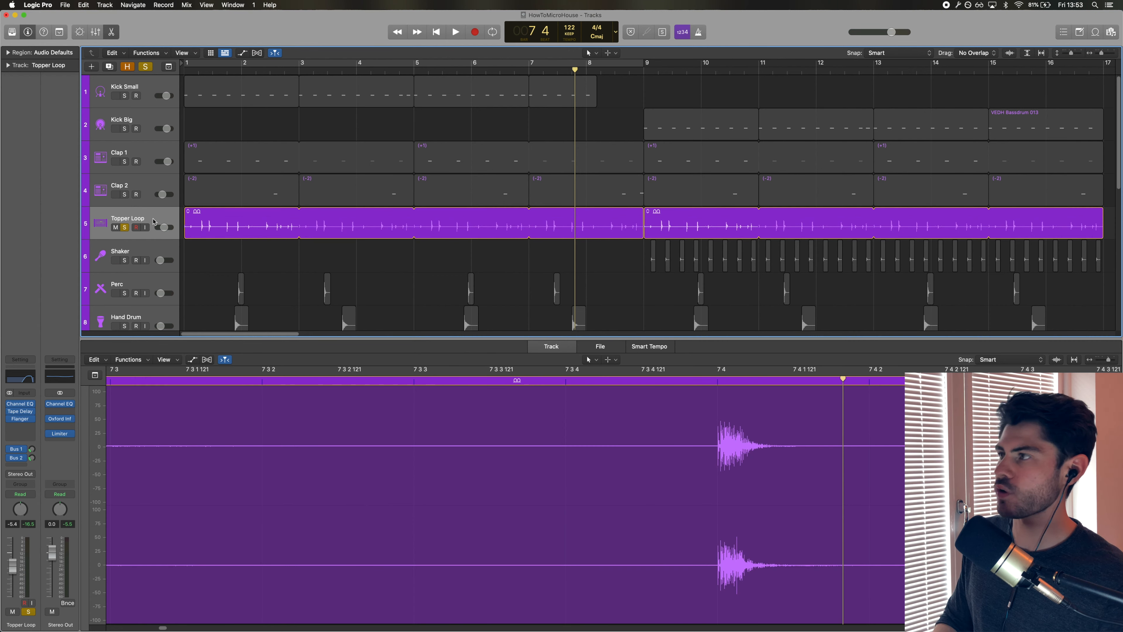
Open the Loop Browser and preview the Dub Hat Topper 02 loop.
{"action": "left_click", "coordinate": [209, 218]}
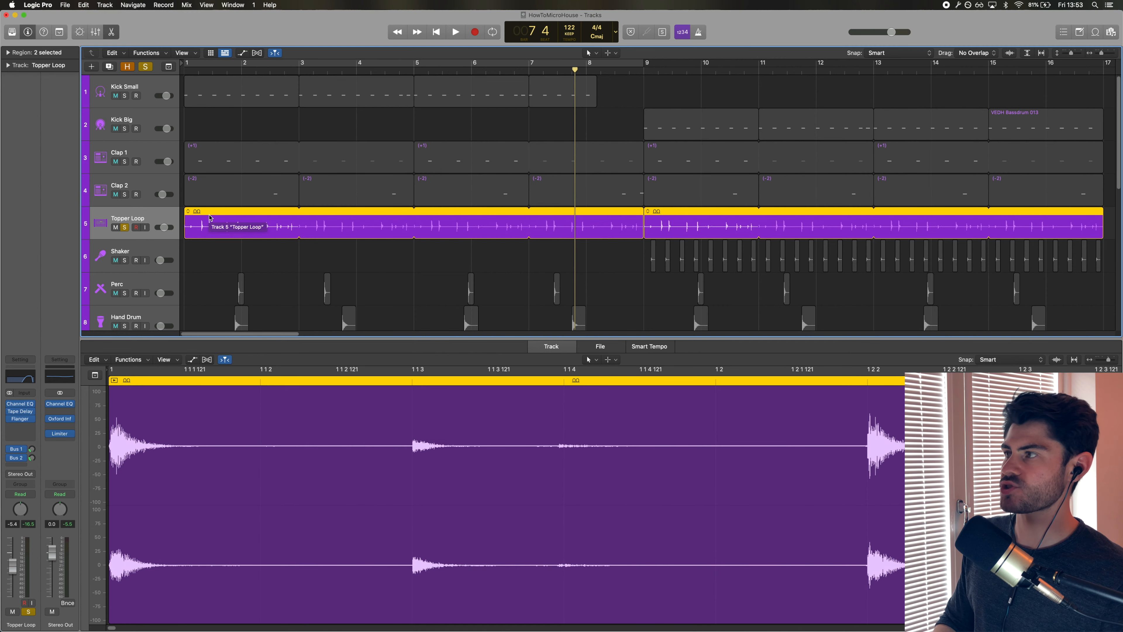
{"action": "left_click", "coordinate": [242, 247]}
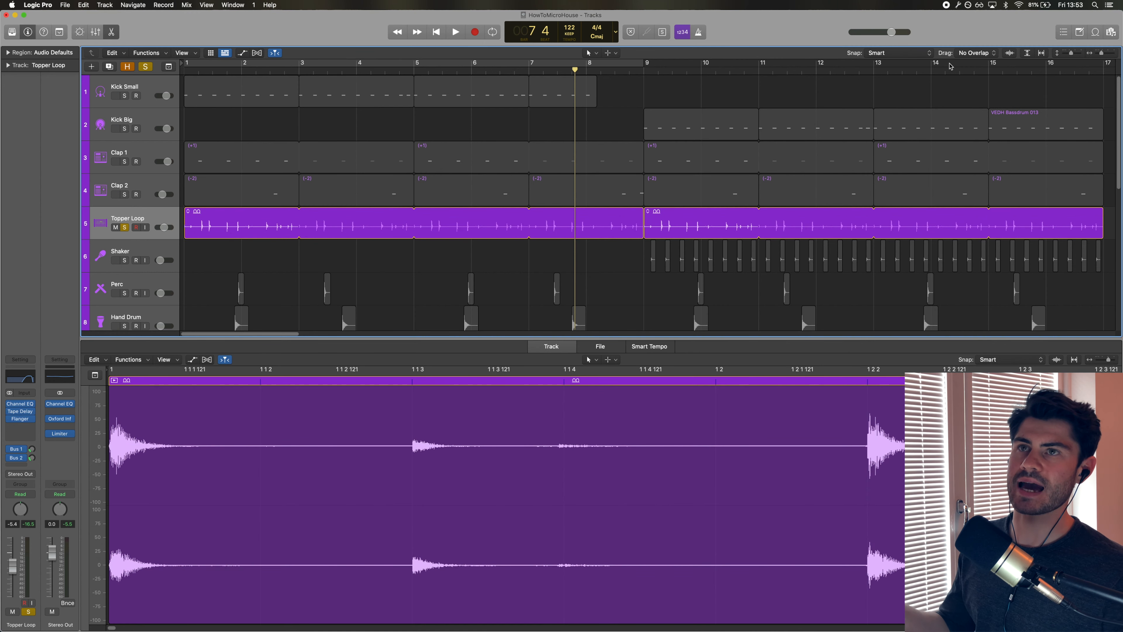
{"action": "left_click", "coordinate": [1095, 32]}
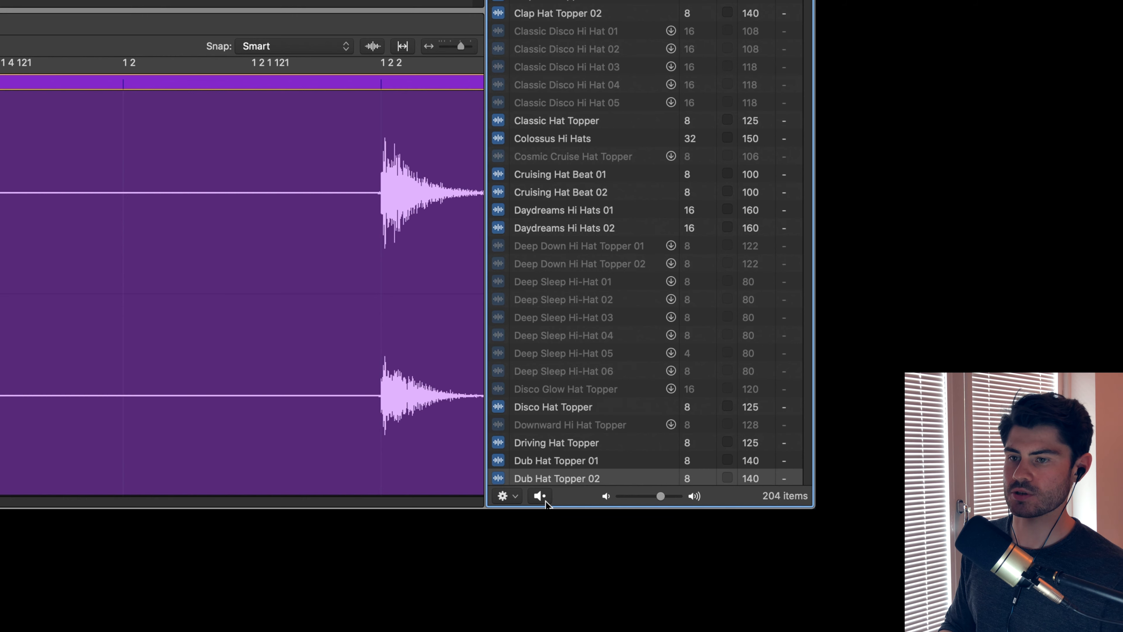
{"action": "left_click", "coordinate": [548, 479]}
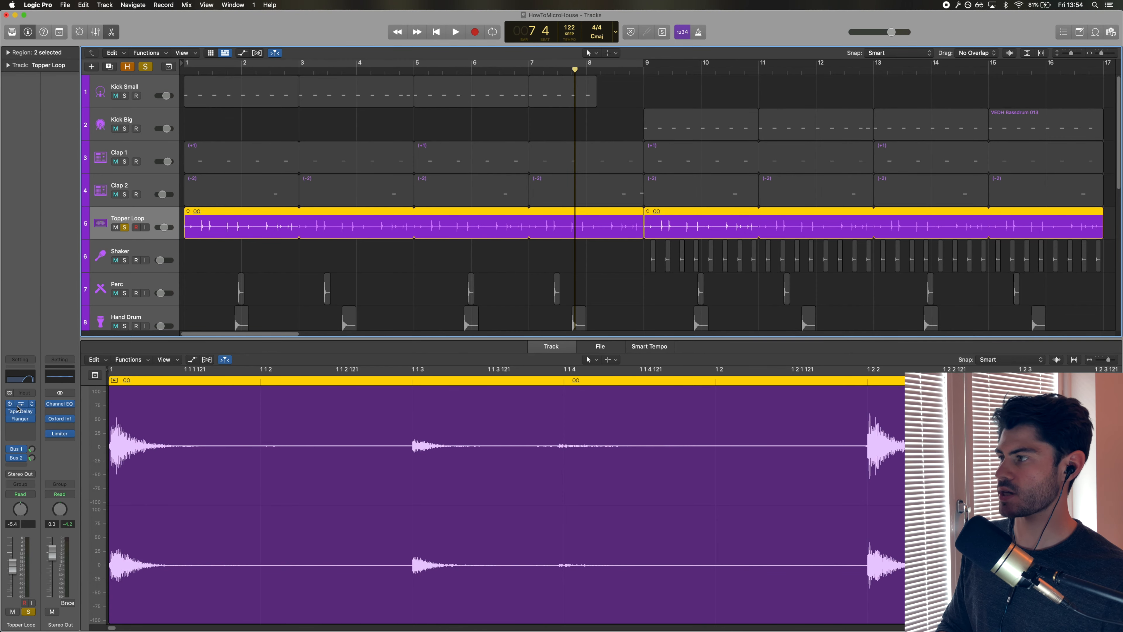
Open the Topper Loop track's Channel EQ.
{"action": "left_click", "coordinate": [25, 403]}
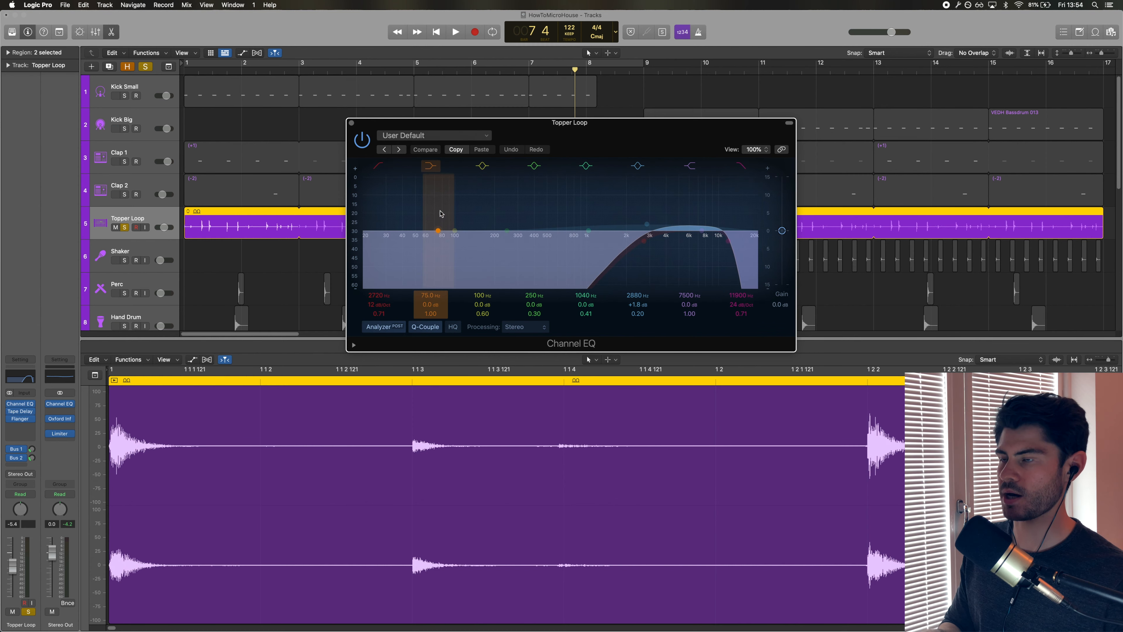
Bypass the Topper Loop's Channel EQ and re-enable it during playback to compare the sound.
{"action": "left_click_drag", "start_coordinate": [22, 419], "coordinate": [22, 405]}
{"action": "key", "text": "Return"}
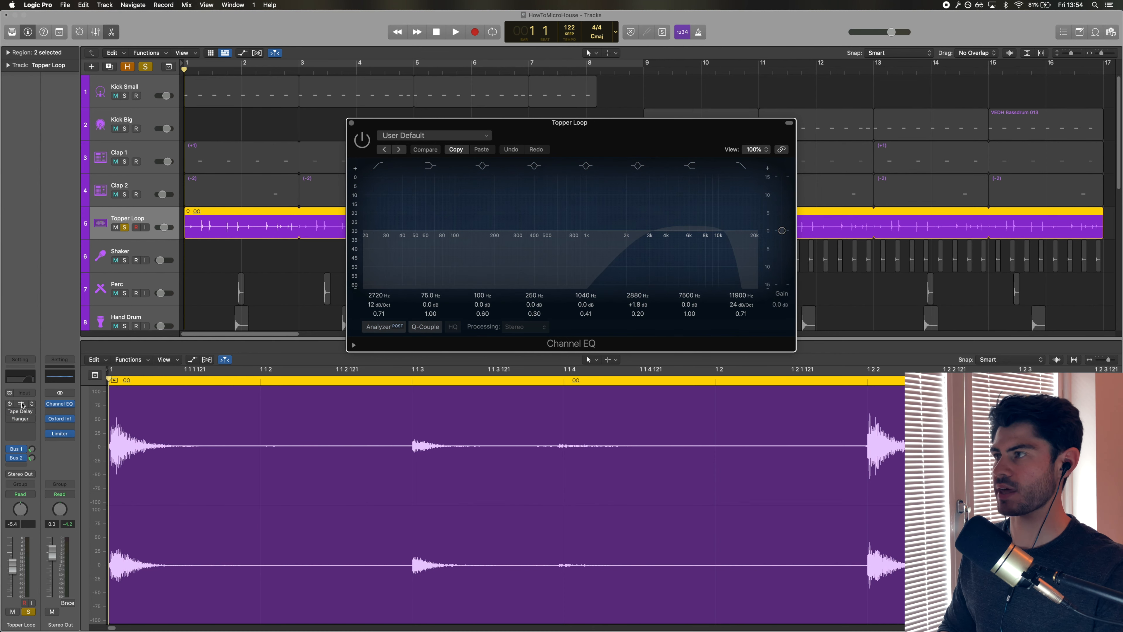
{"action": "key", "text": "space"}
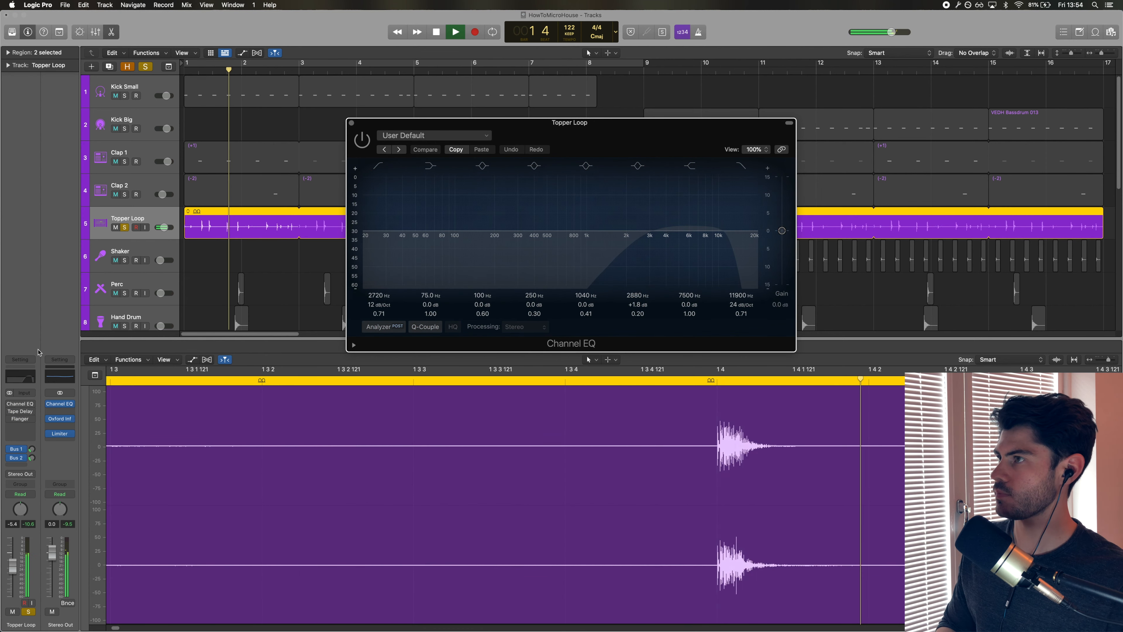
{"action": "left_click", "coordinate": [361, 138]}
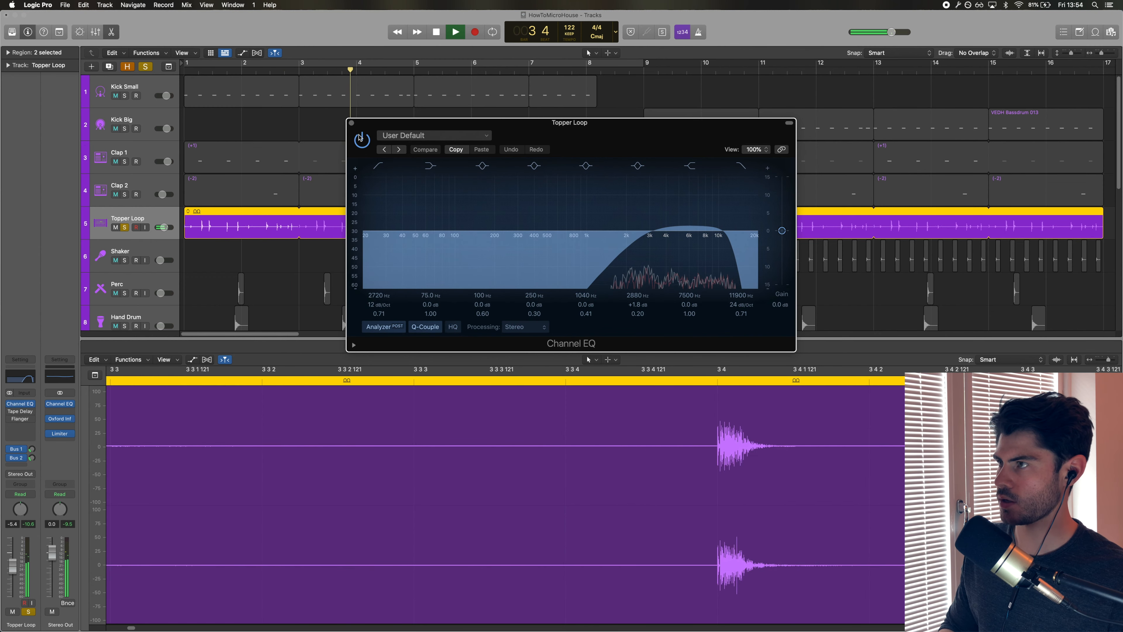
{"action": "key", "text": "space"}
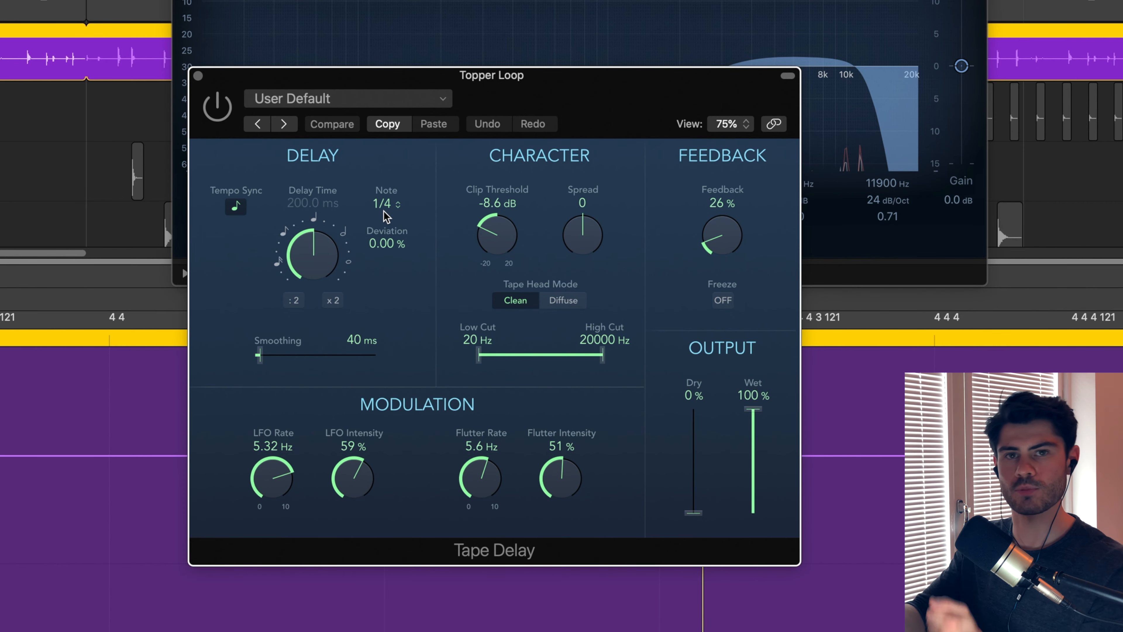
Toggle the Topper Loop's Tape Delay and Flanger off and back on to compare their effect.
{"action": "left_click", "coordinate": [217, 106]}
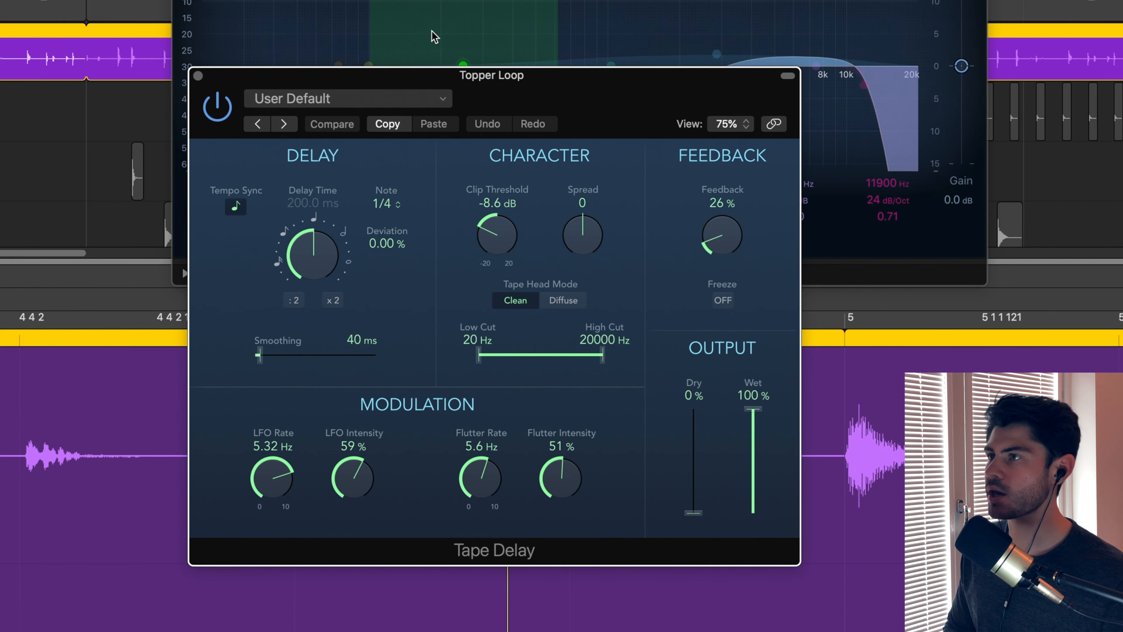
{"action": "left_click_drag", "start_coordinate": [453, 79], "coordinate": [427, 22]}
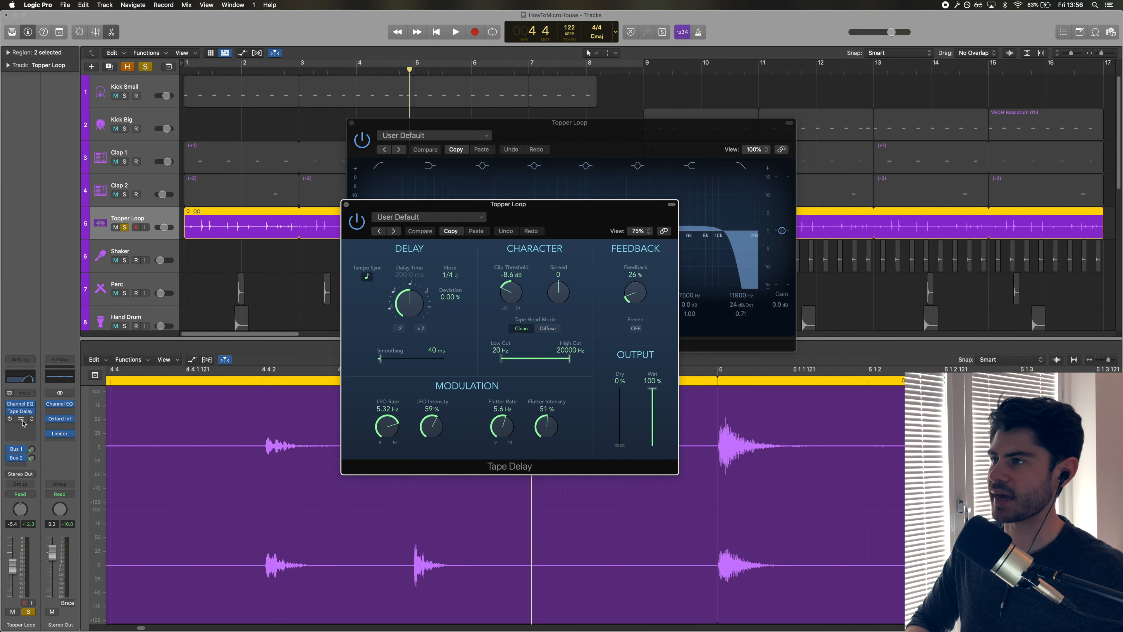
{"action": "left_click", "coordinate": [23, 422]}
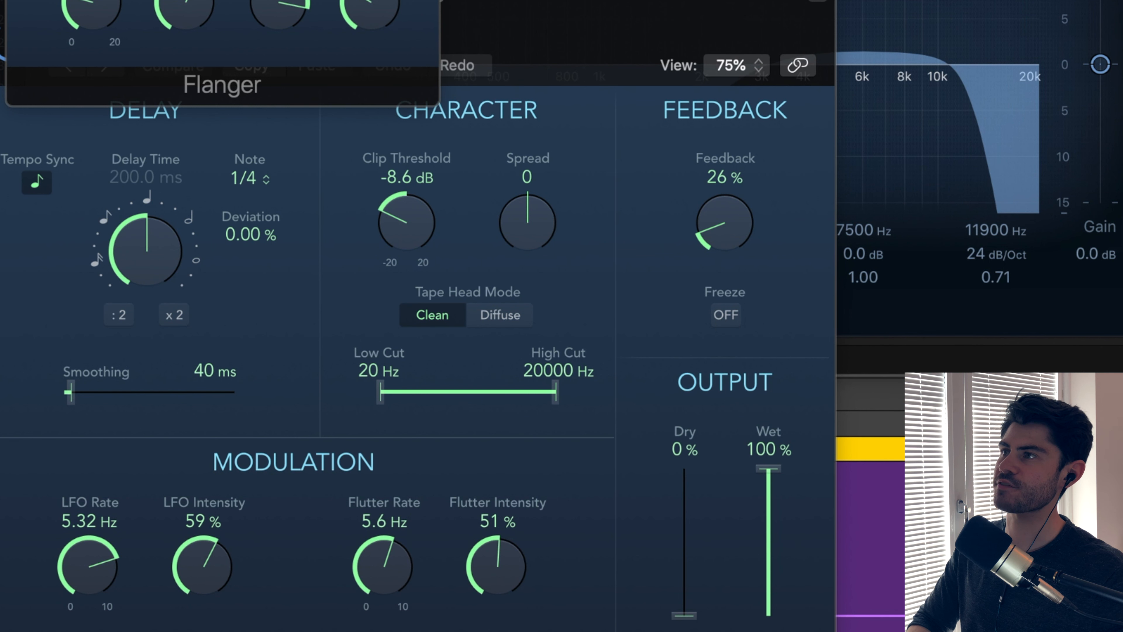
{"action": "left_click_drag", "start_coordinate": [266, 0], "coordinate": [551, 202]}
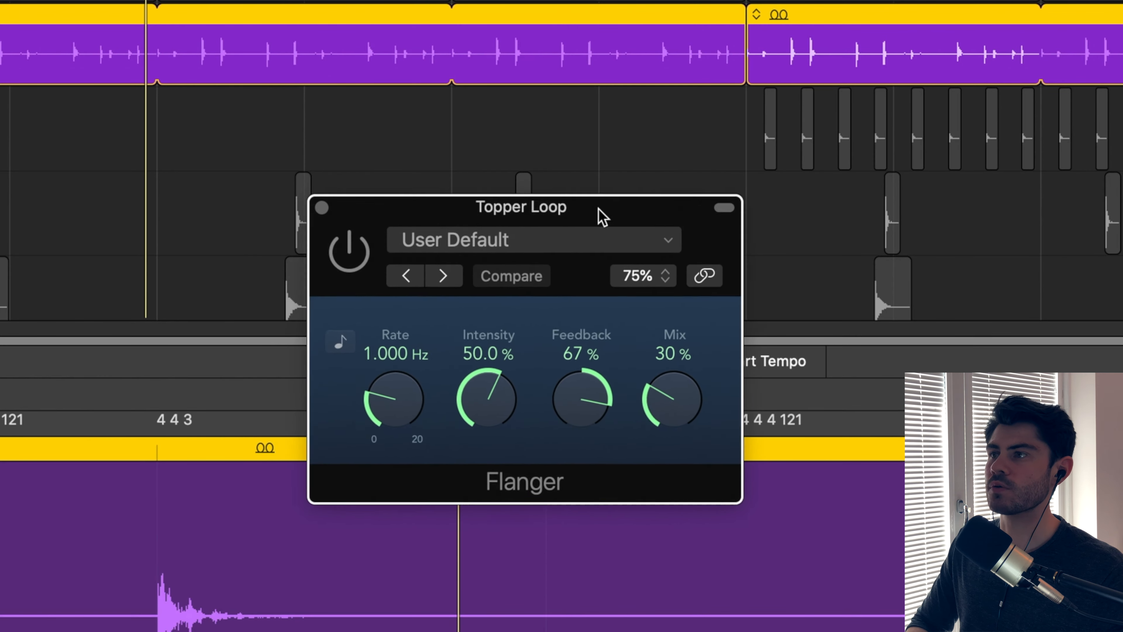
{"action": "left_click_drag", "start_coordinate": [603, 217], "coordinate": [603, 162]}
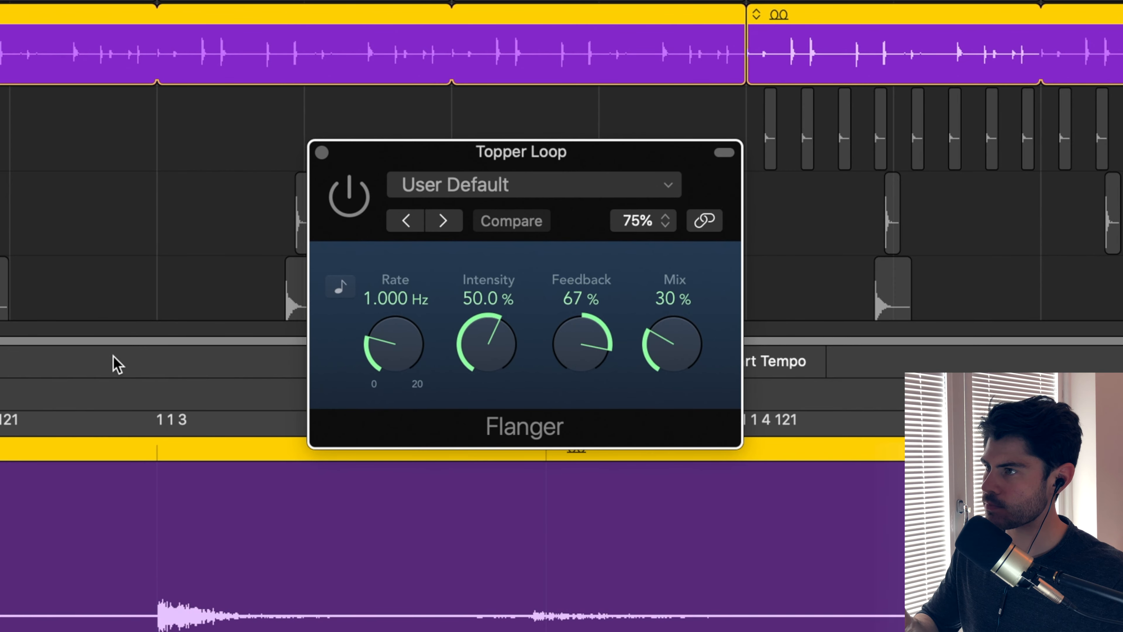
{"action": "left_click", "coordinate": [349, 201]}
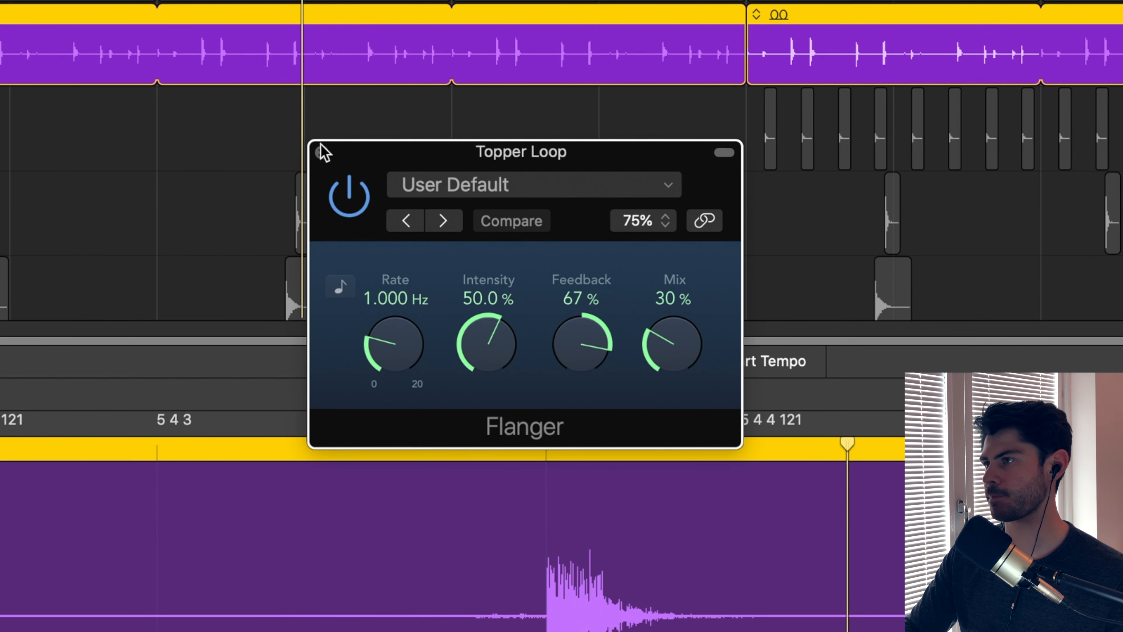
{"action": "left_click", "coordinate": [321, 152]}
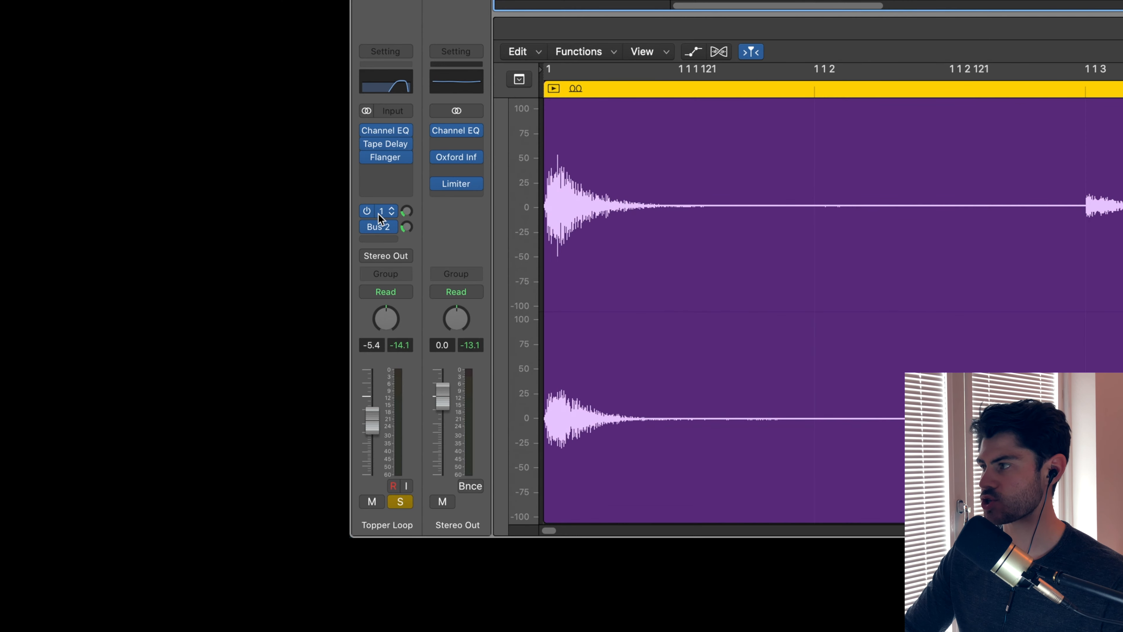
Inspect the Valhalla VintageVerb reverbs on Aux 1 and Aux 2 fed by the Topper Loop's sends.
{"action": "left_click", "coordinate": [16, 449]}
{"action": "left_click", "coordinate": [444, 132]}
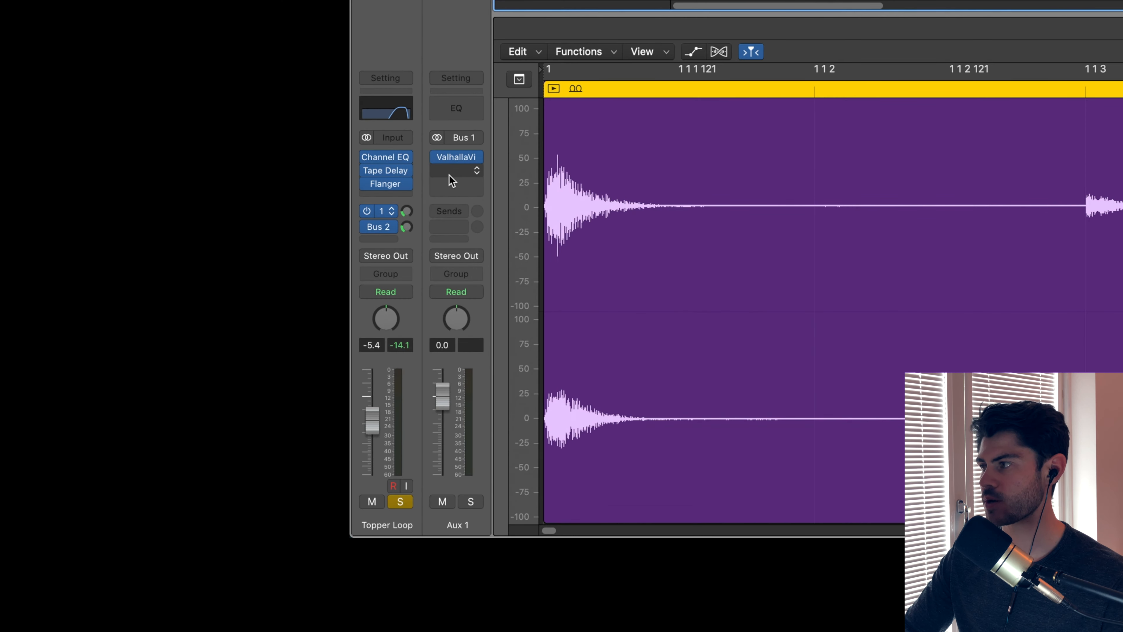
{"action": "left_click", "coordinate": [456, 158]}
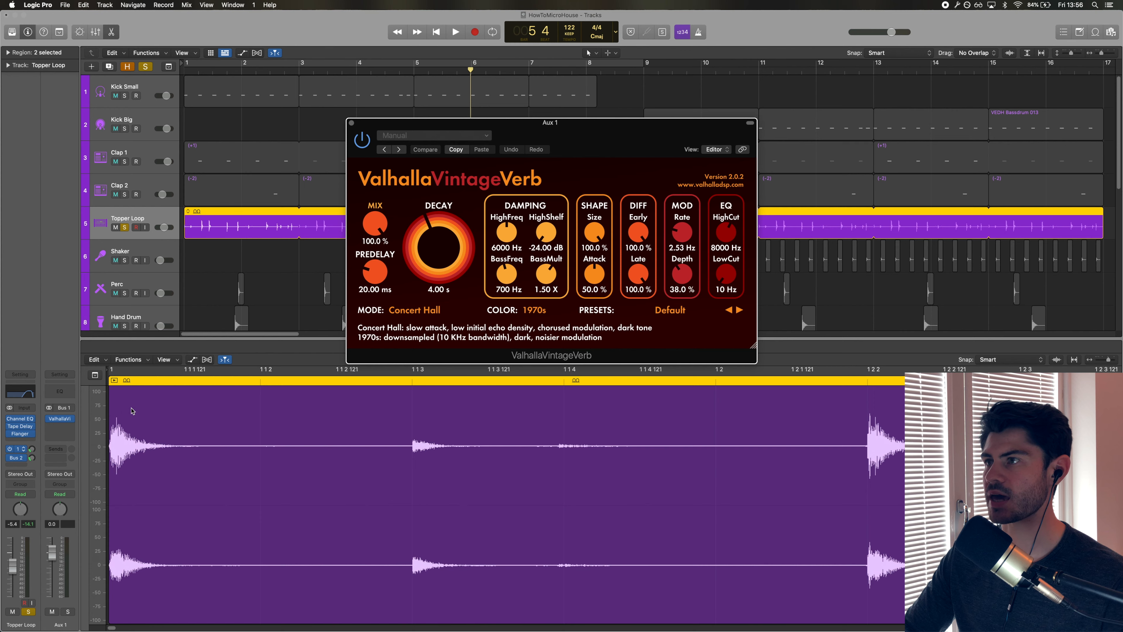
{"action": "left_click", "coordinate": [351, 124]}
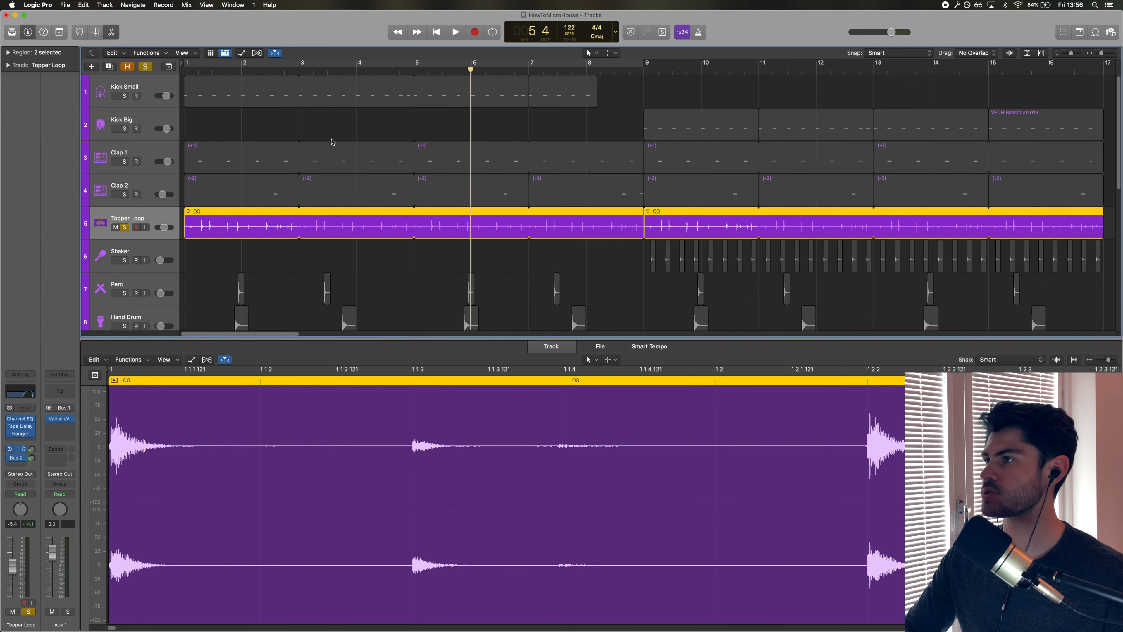
{"action": "left_click", "coordinate": [21, 459]}
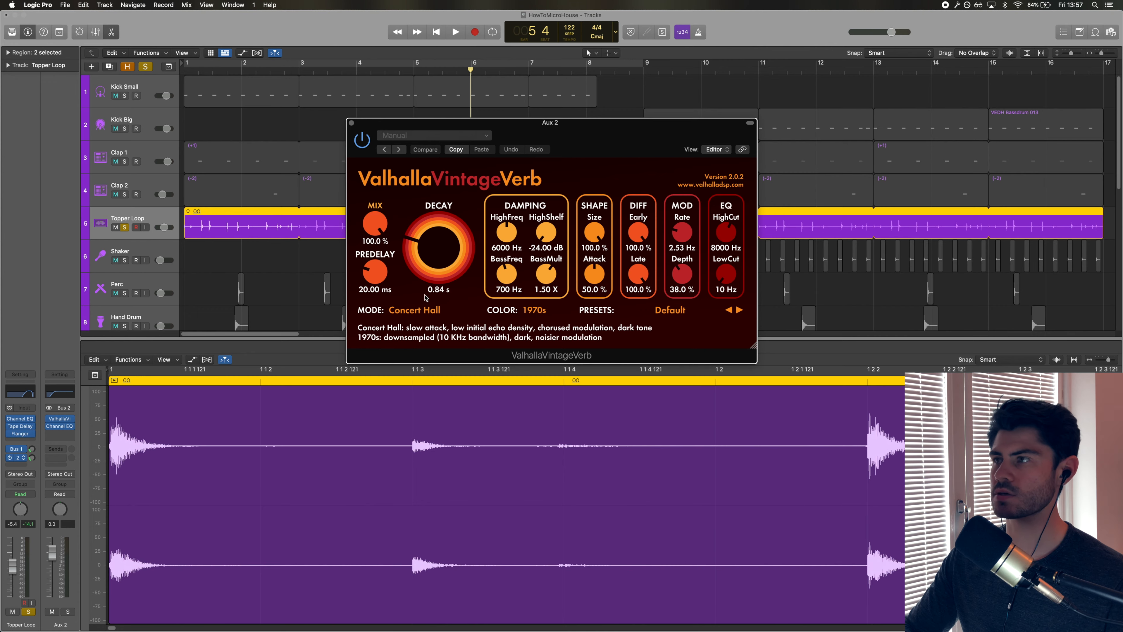
{"action": "left_click", "coordinate": [352, 123]}
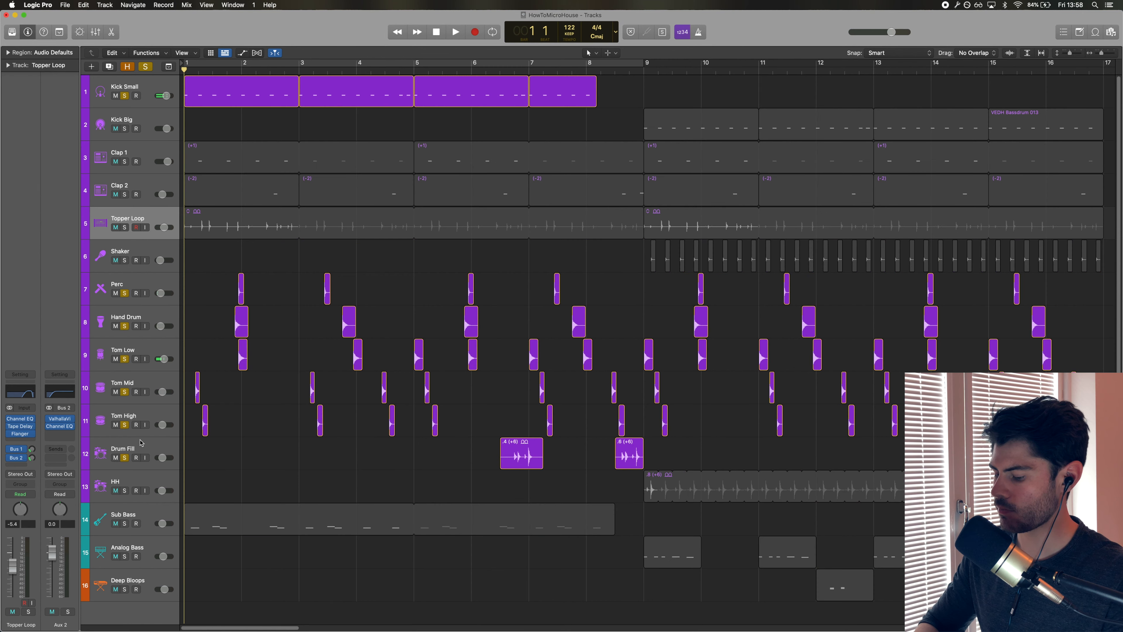
Add Clap 1, Clap 2 and Topper Loop to the soloed percussion and play the groove.
{"action": "key", "text": "space"}
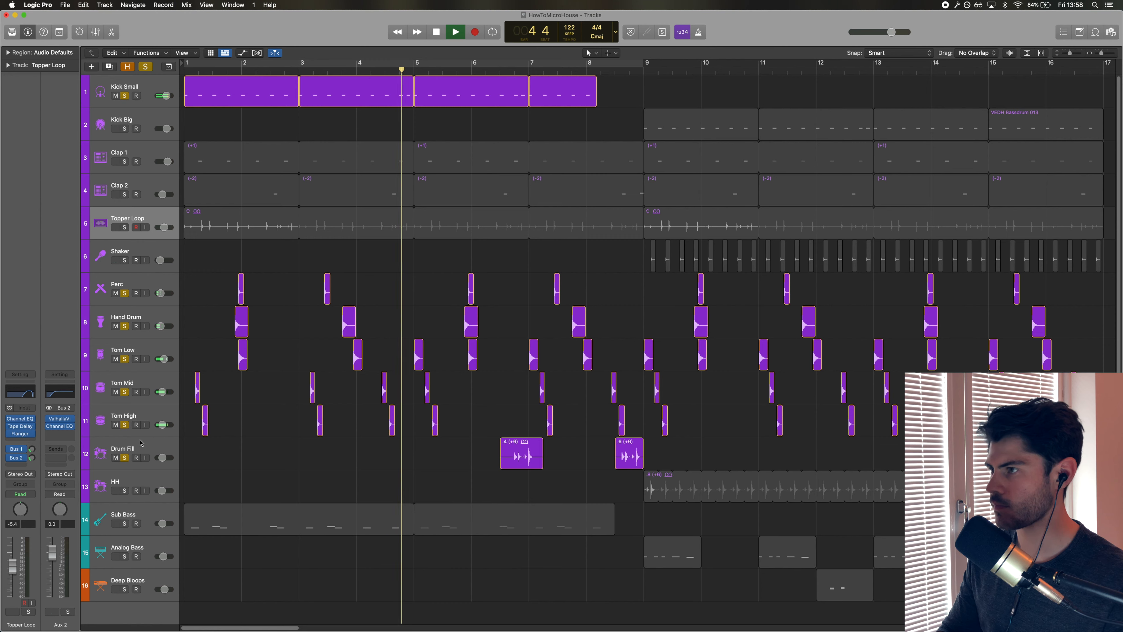
{"action": "key", "text": "space"}
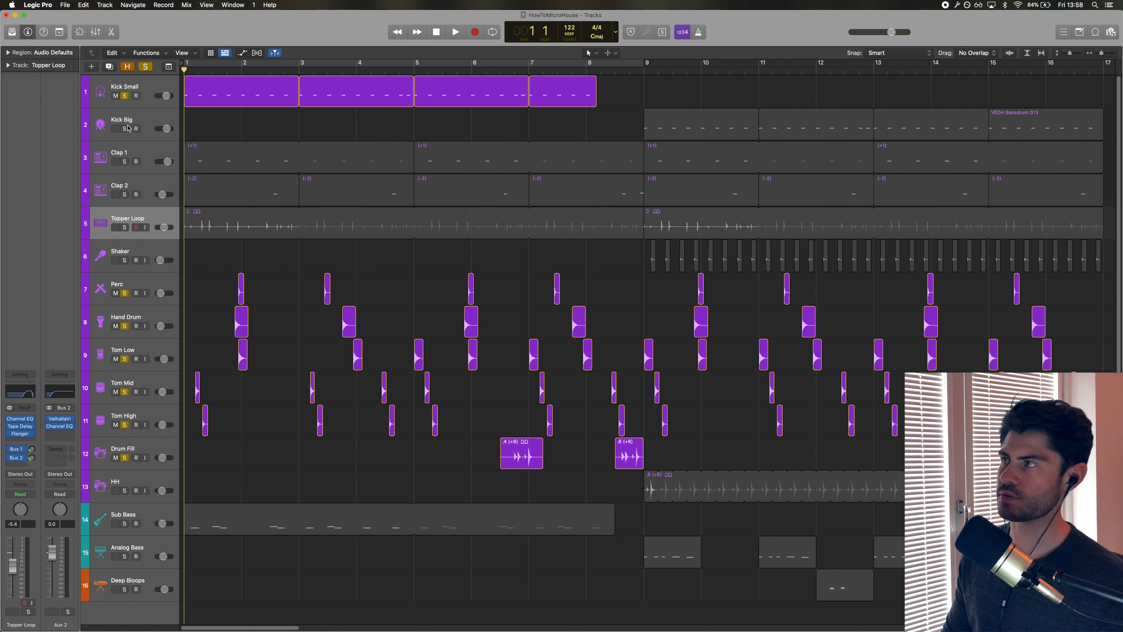
{"action": "left_click_drag", "start_coordinate": [124, 163], "coordinate": [124, 237]}
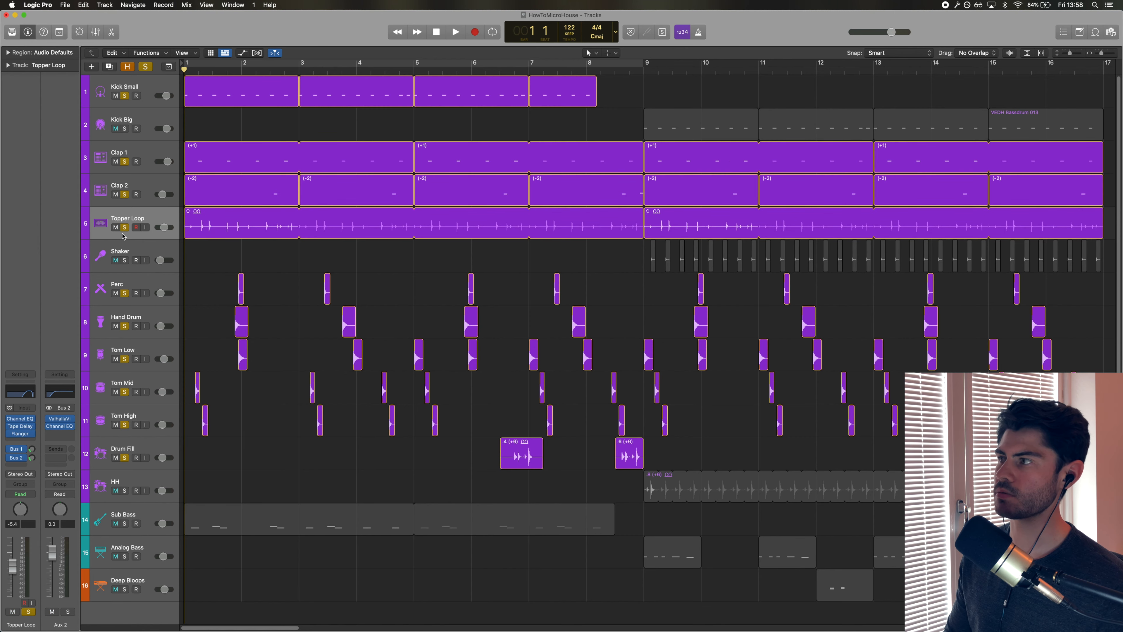
{"action": "key", "text": "space"}
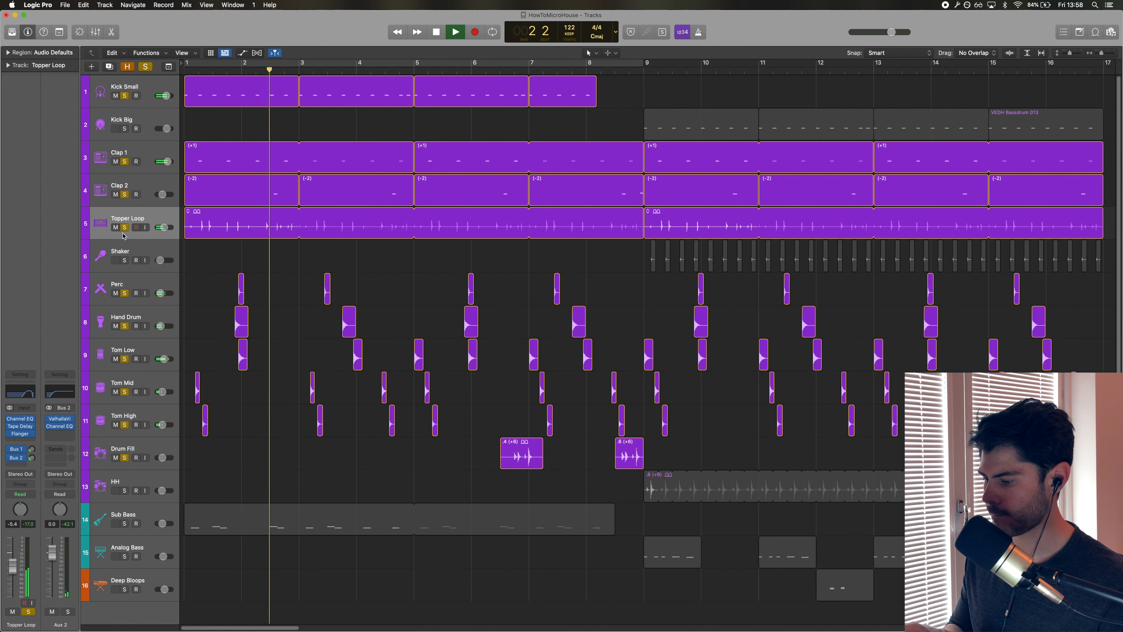
{"action": "key", "text": "space"}
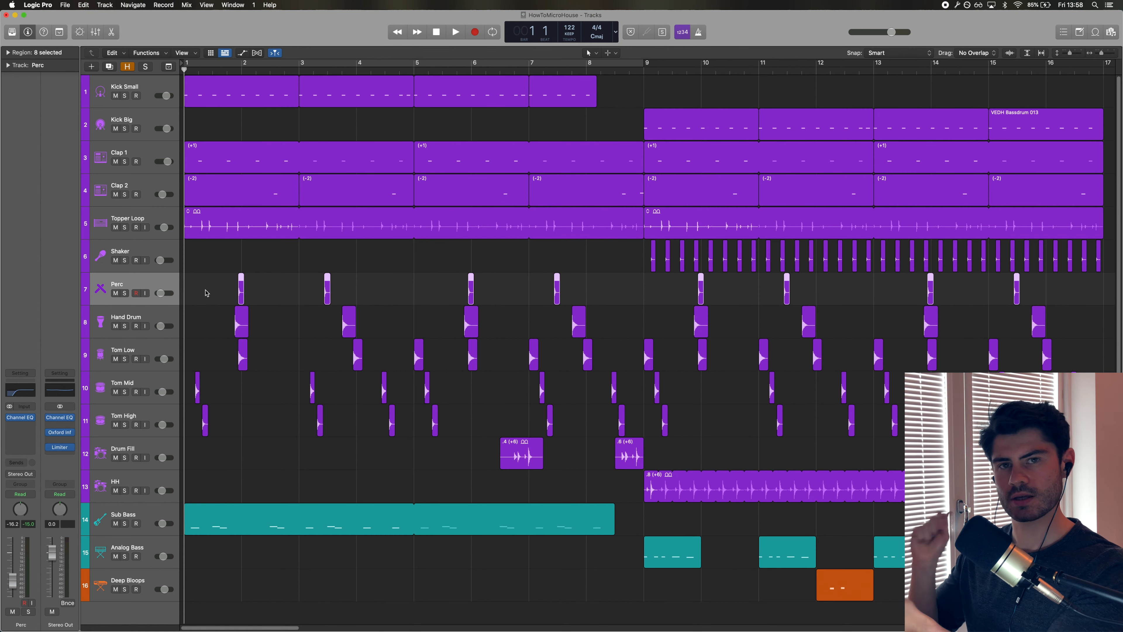
Solo the Perc track, play it, and zoom in on the first bars.
{"action": "key", "text": "s"}
{"action": "key", "text": "space"}
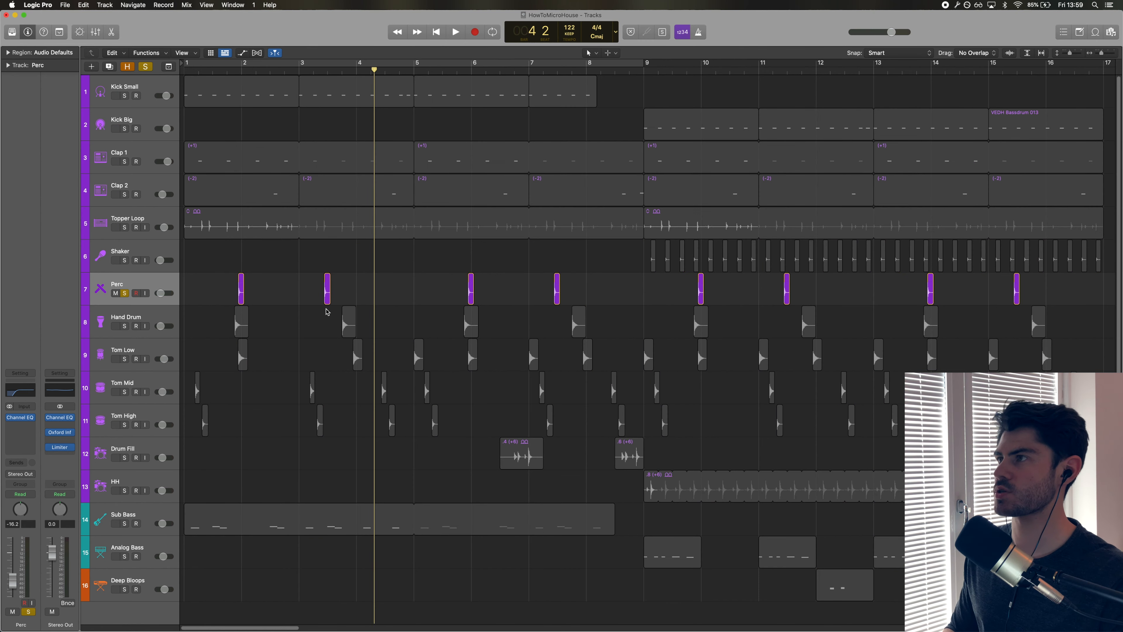
{"action": "key", "text": "super+Right"}
{"action": "key", "text": "super+Right"}
{"action": "key", "text": "super+Right"}
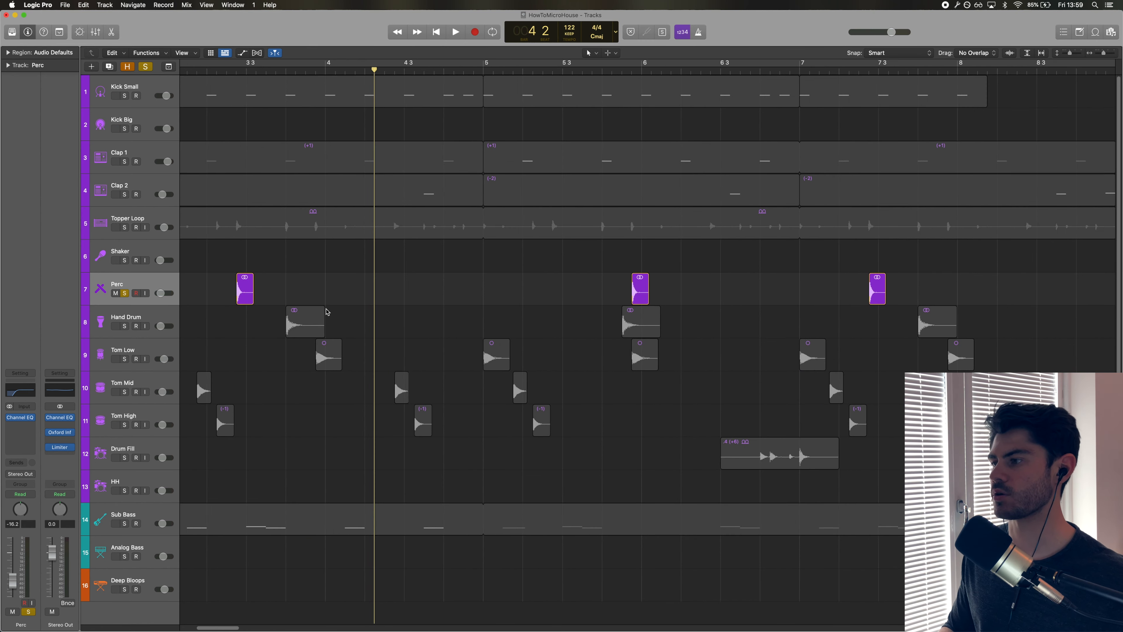
{"action": "left_click_drag", "start_coordinate": [221, 628], "coordinate": [118, 627]}
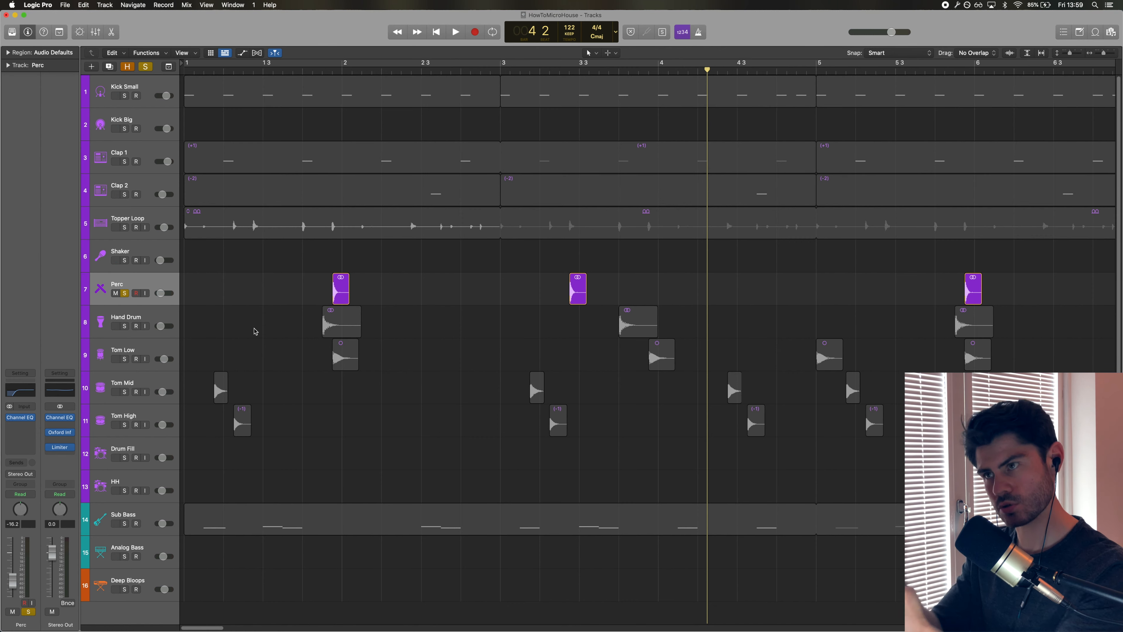
Switch the solo from Perc to Hand Drum and play from bar 1.3.
{"action": "left_click", "coordinate": [125, 326]}
{"action": "left_click", "coordinate": [124, 293]}
{"action": "double_click", "coordinate": [267, 70]}
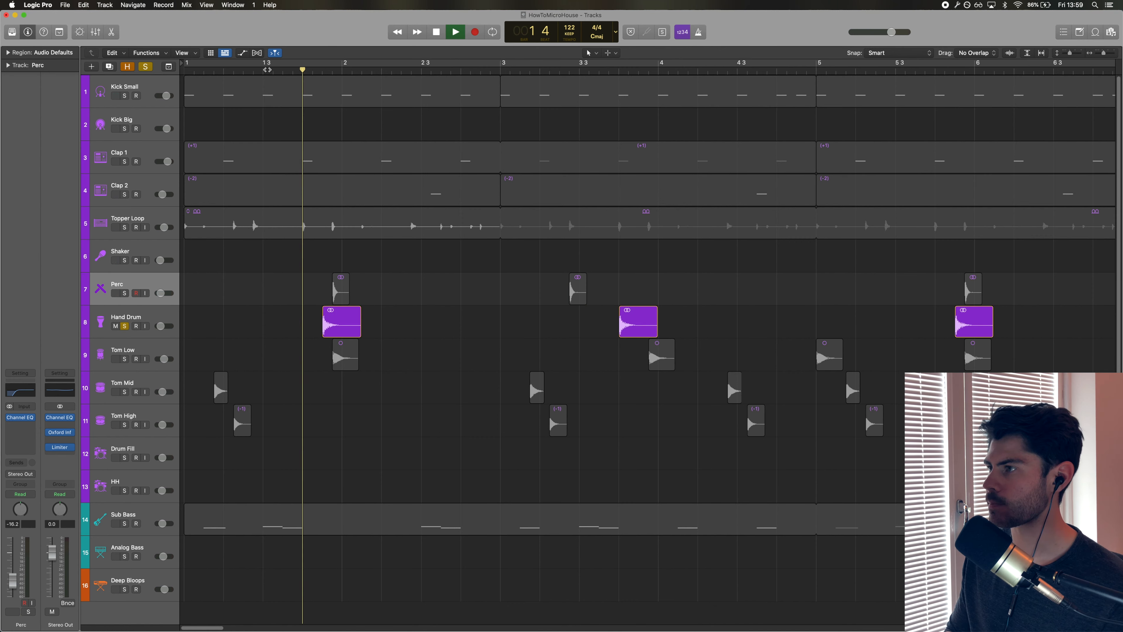
{"action": "key", "text": "space"}
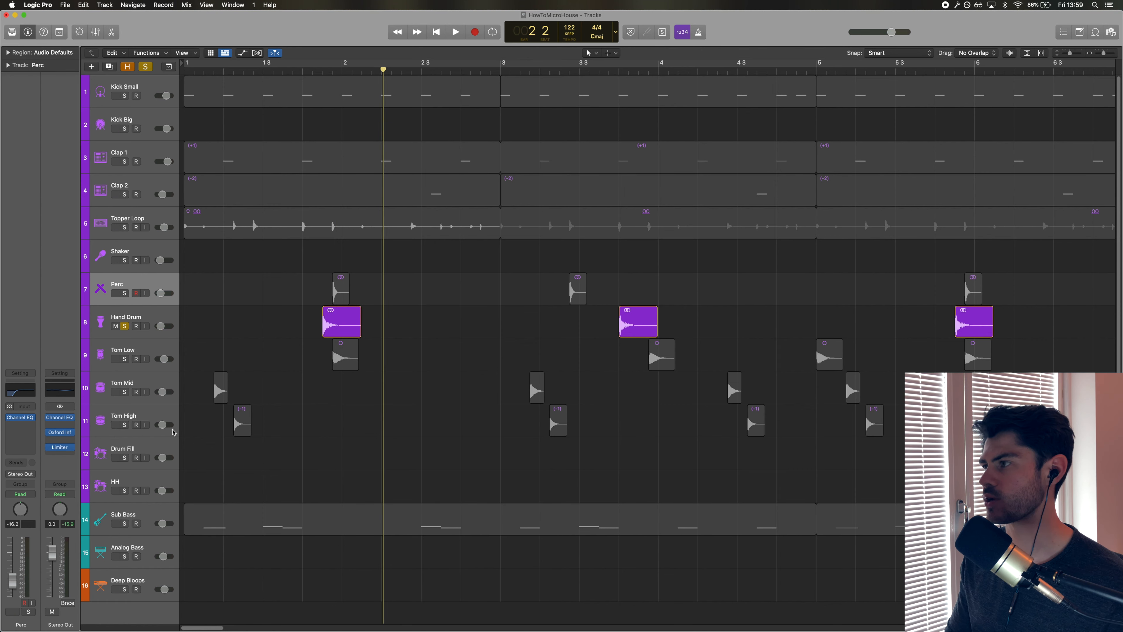
Solo Tom Low, Tom Mid and Tom High instead of Hand Drum and play the toms from the start.
{"action": "left_click", "coordinate": [124, 359]}
{"action": "left_click", "coordinate": [124, 326]}
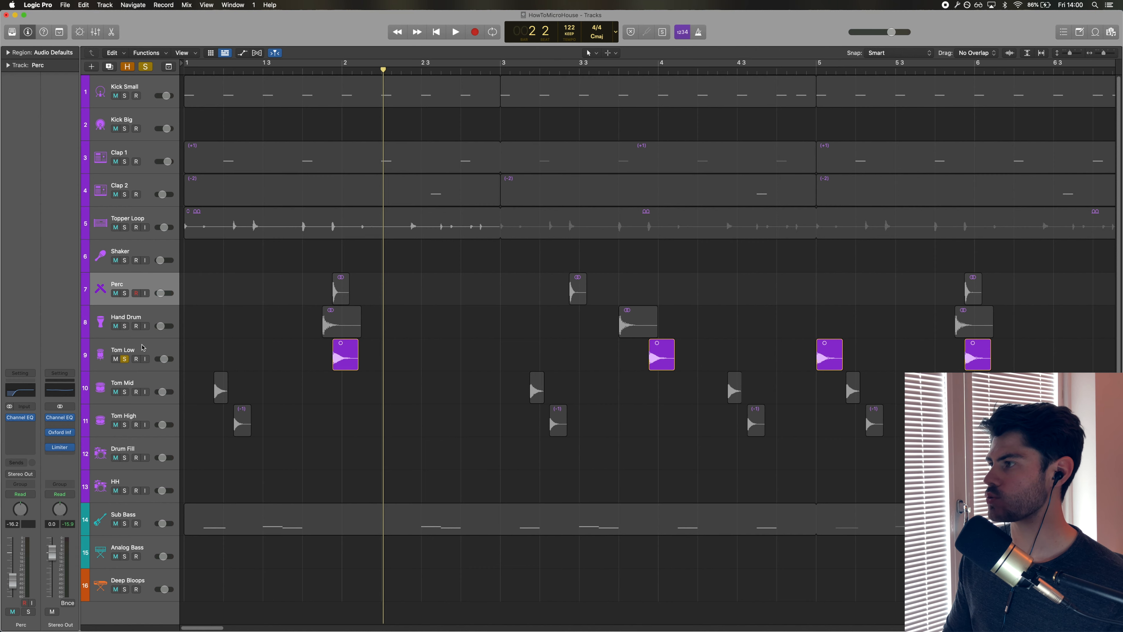
{"action": "left_click", "coordinate": [142, 348]}
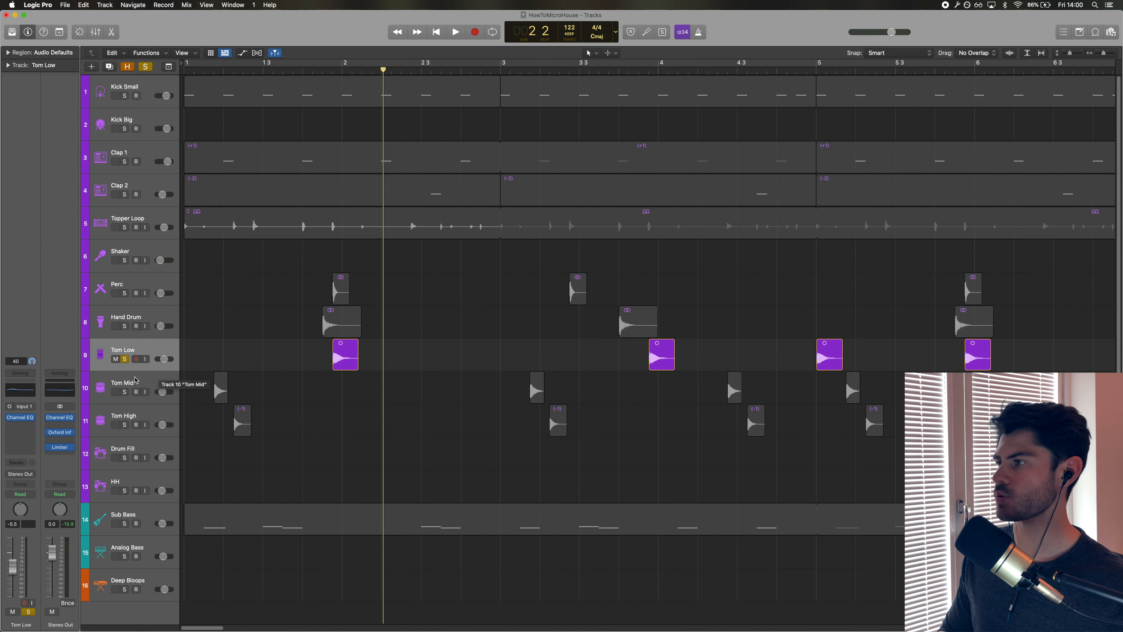
{"action": "left_click", "coordinate": [135, 382]}
{"action": "left_click", "coordinate": [142, 419]}
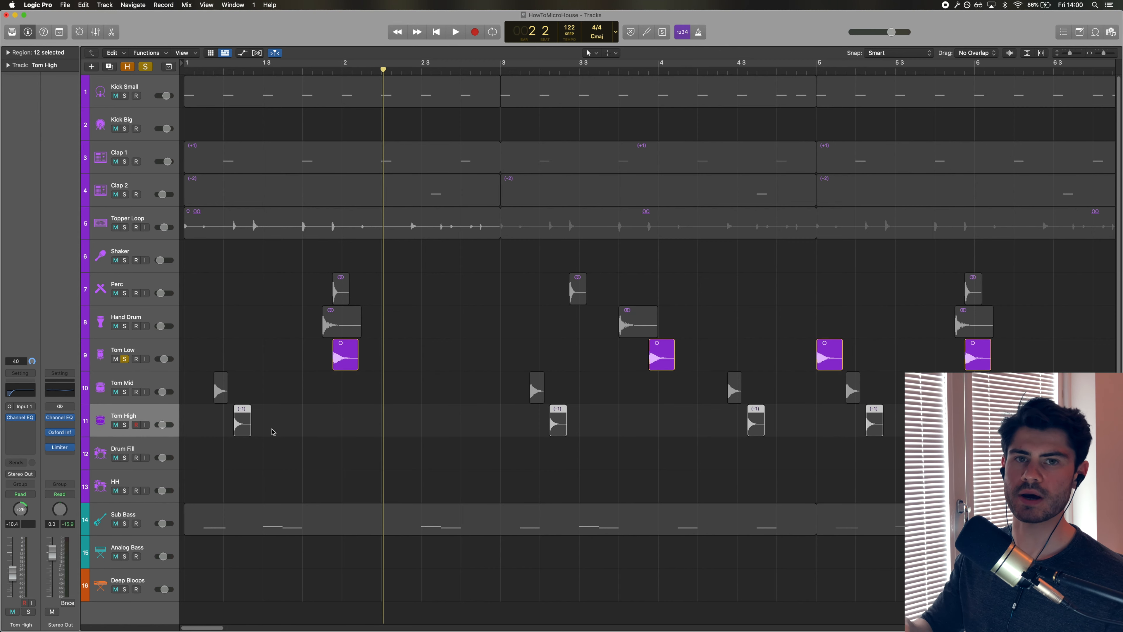
{"action": "left_click_drag", "start_coordinate": [125, 392], "coordinate": [134, 432]}
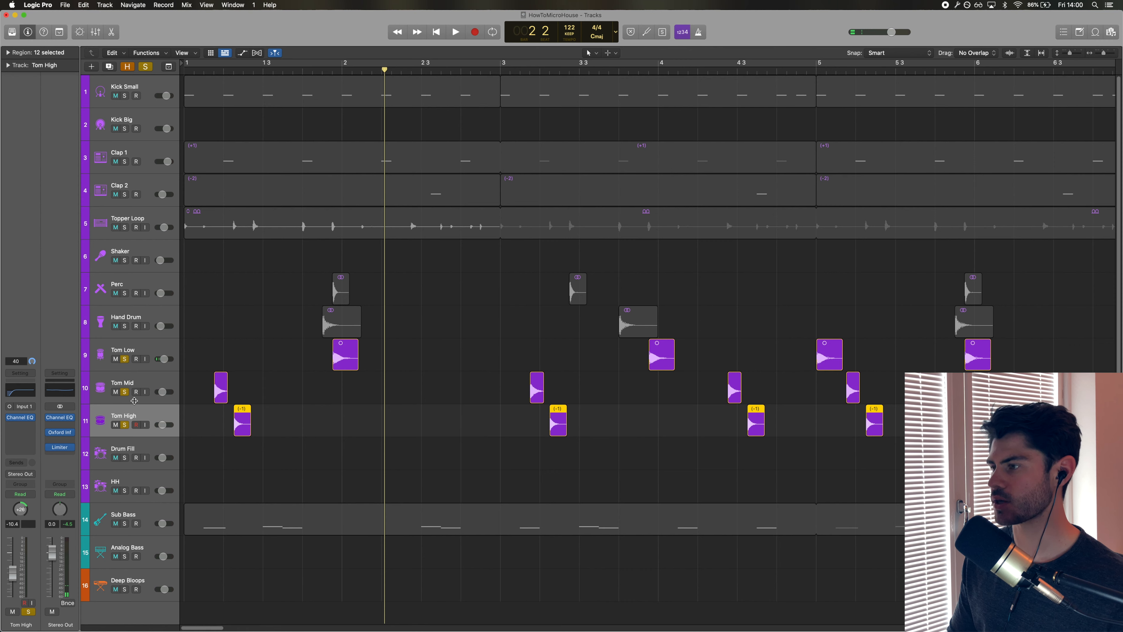
{"action": "key", "text": "Return"}
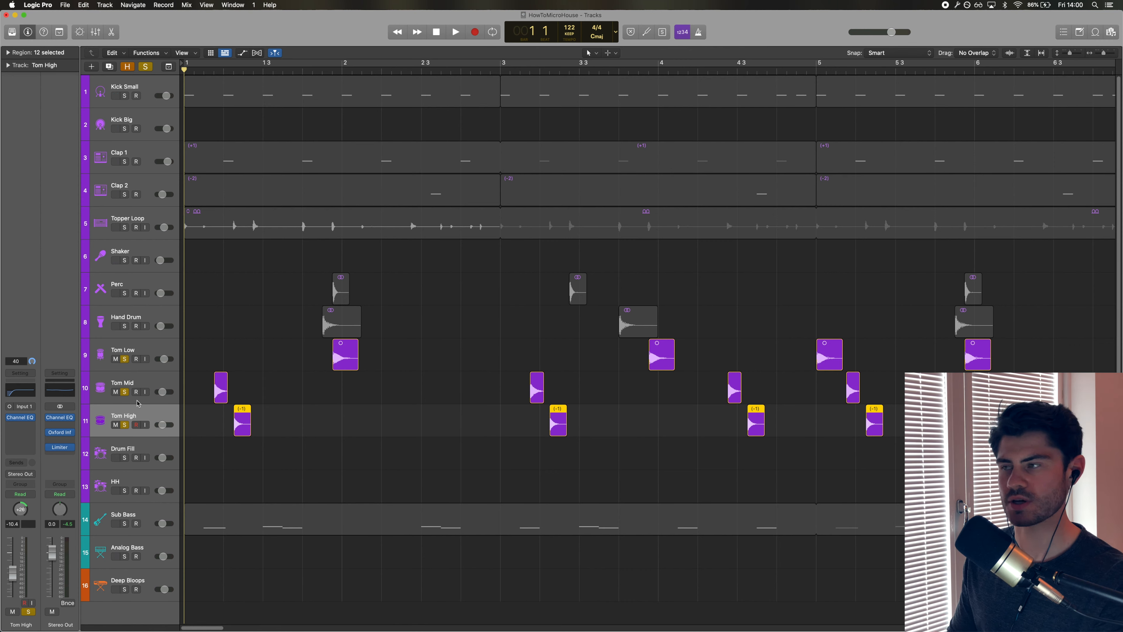
{"action": "key", "text": "space"}
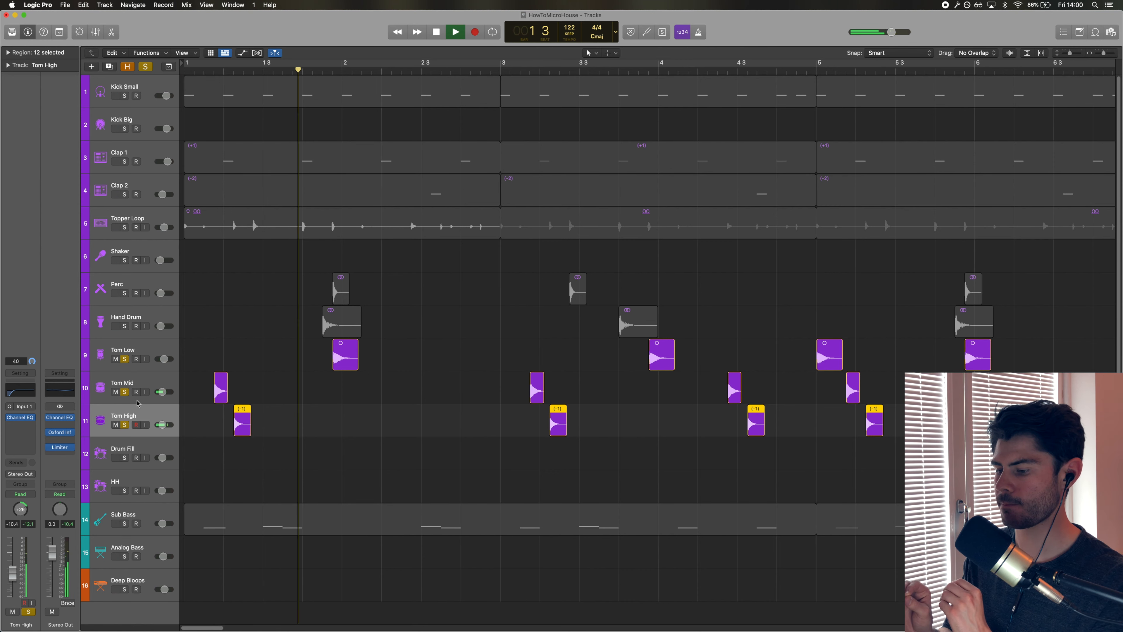
{"action": "key", "text": "space"}
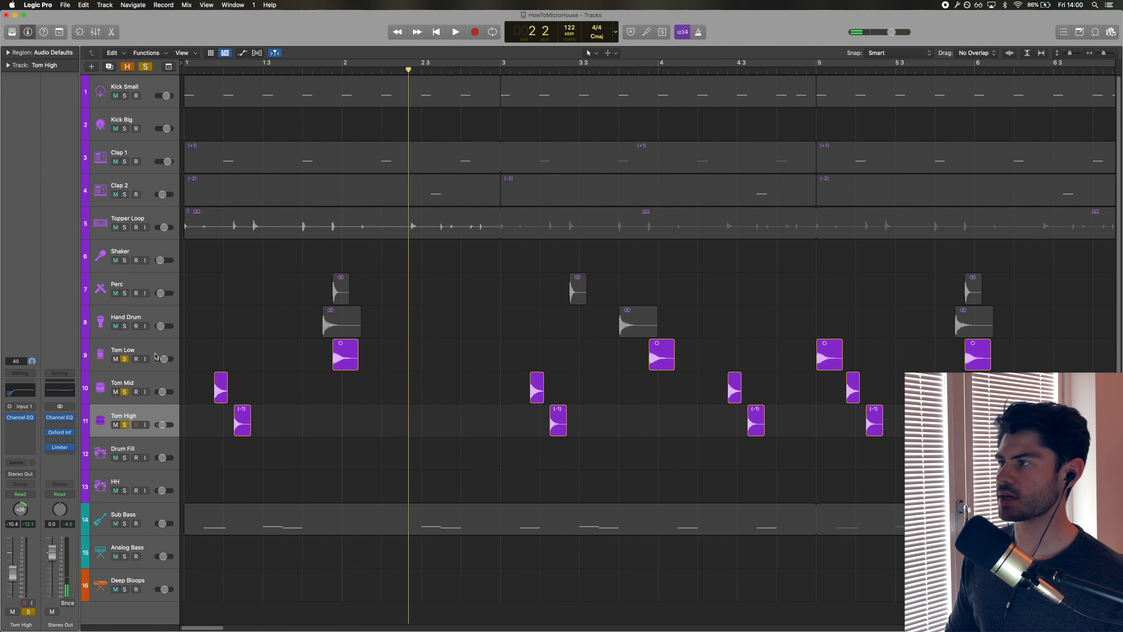
Solo Kick Small alongside Tom Low and unsolo Tom Mid and Tom High.
{"action": "left_click", "coordinate": [156, 354]}
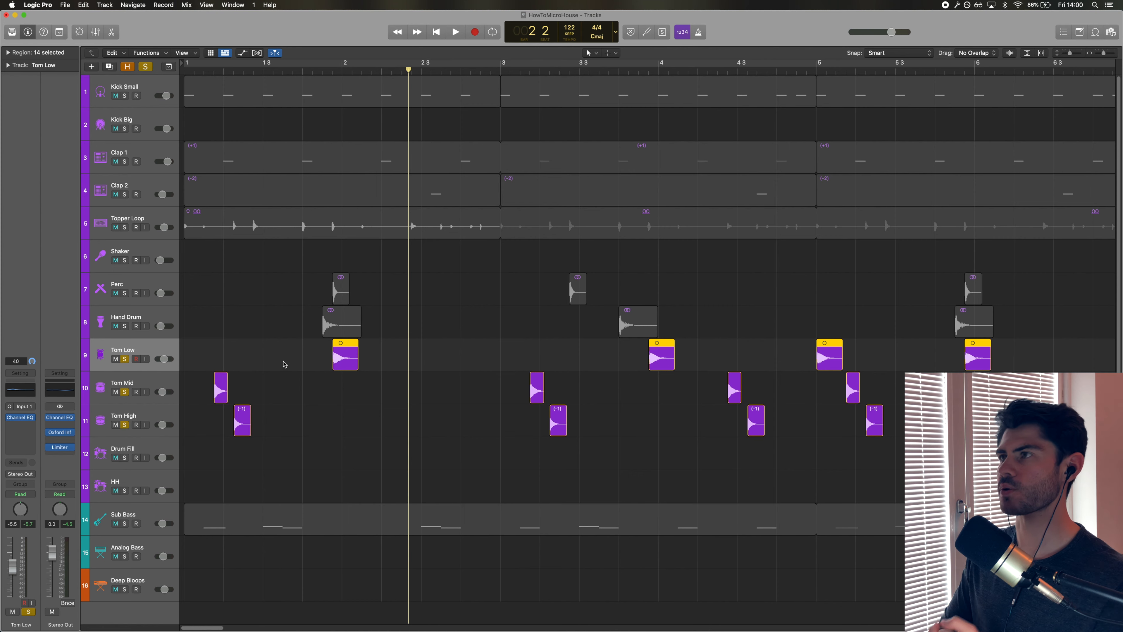
{"action": "left_click", "coordinate": [136, 88]}
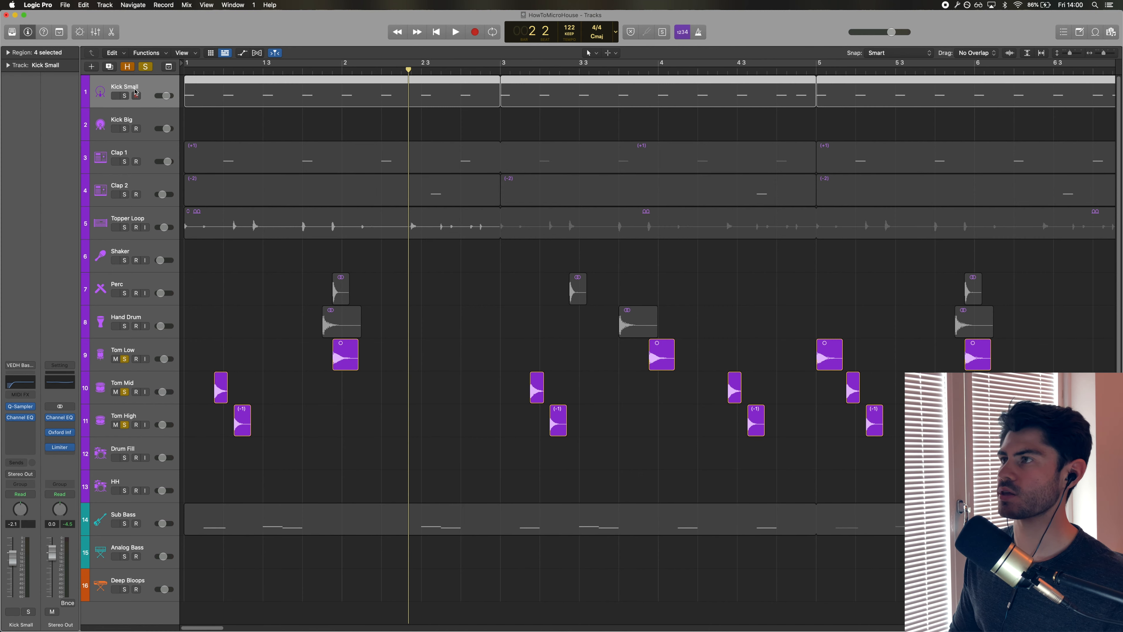
{"action": "left_click", "coordinate": [125, 392]}
{"action": "left_click", "coordinate": [125, 425]}
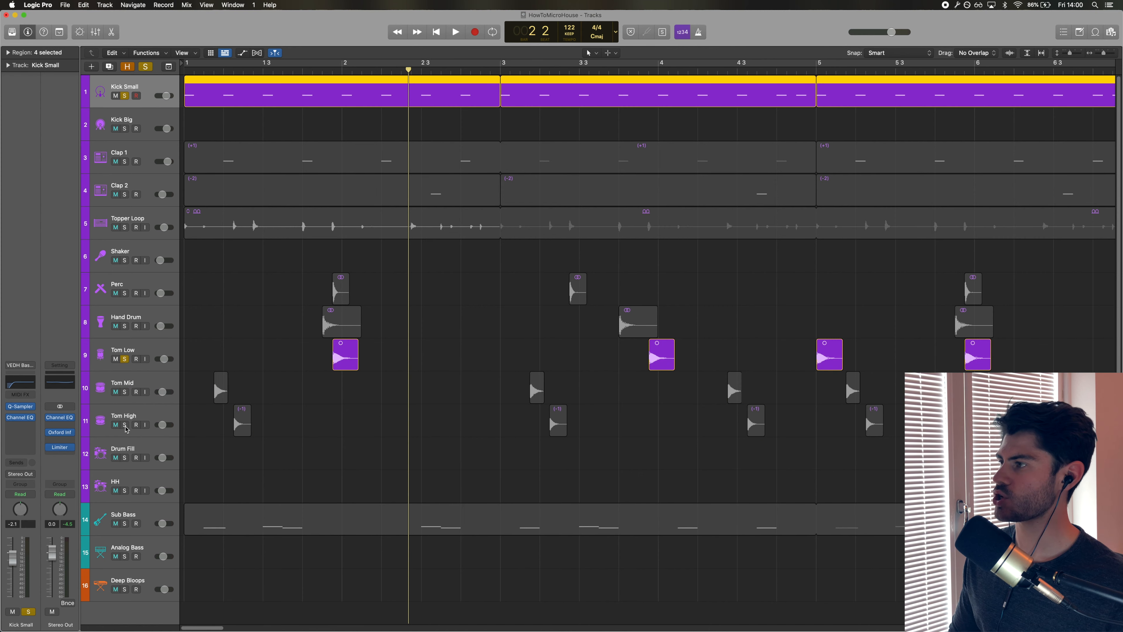
Play the soloed Kick Small and Tom Low tracks from the start of the song.
{"action": "key", "text": "Return"}
{"action": "key", "text": "space"}
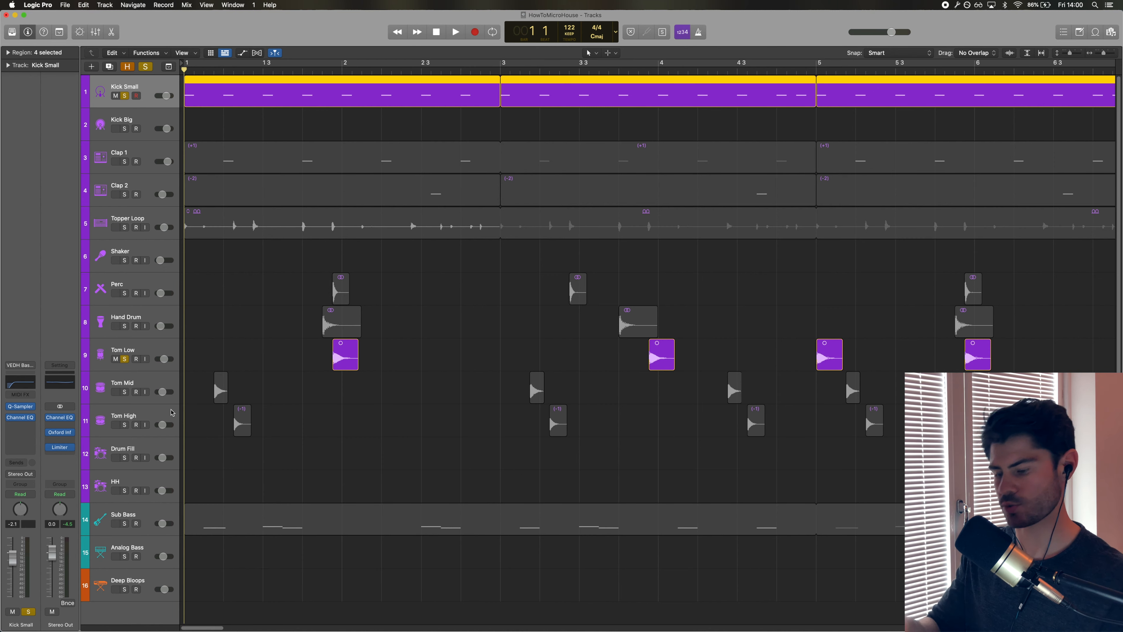
{"action": "key", "text": "space"}
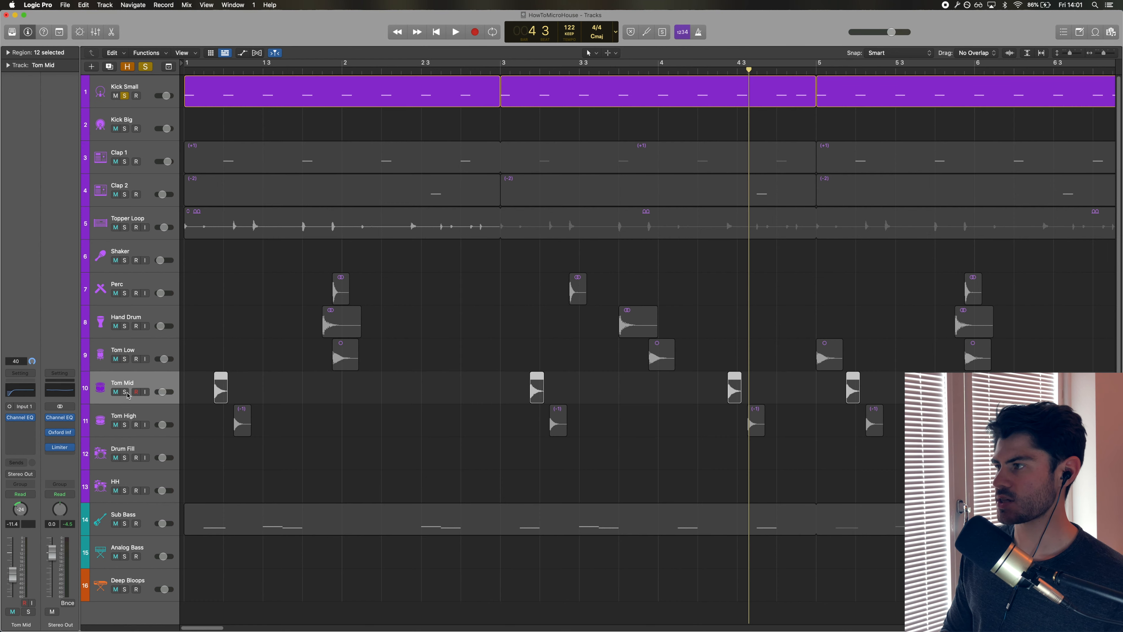
Solo Tom Mid and Tom High, unsolo Kick Small, and play the toms from the start.
{"action": "left_click", "coordinate": [124, 392]}
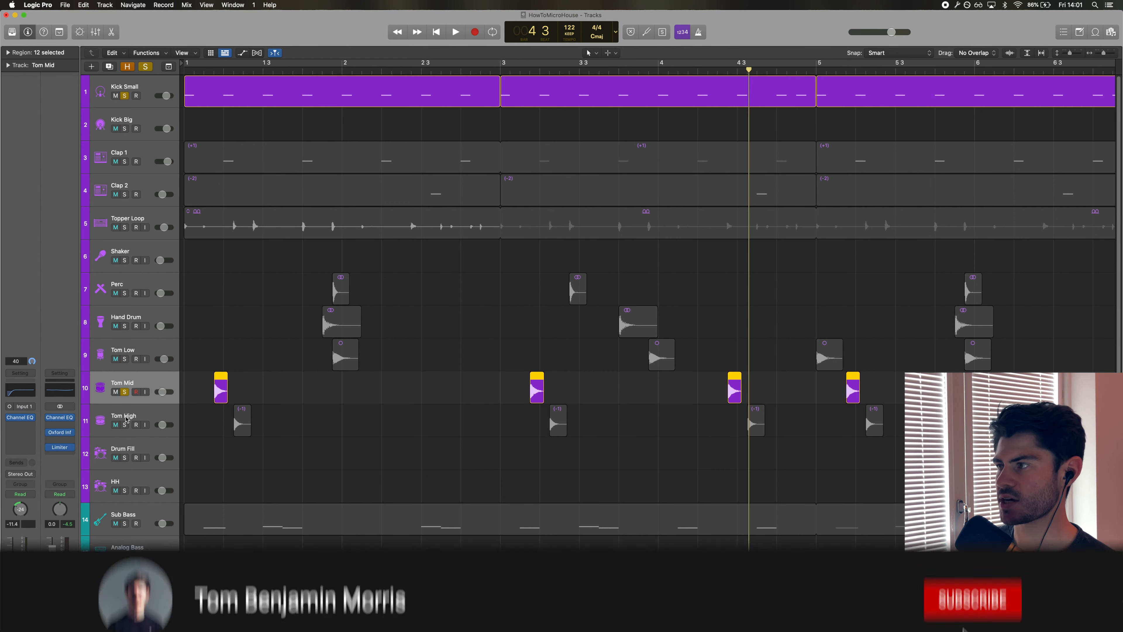
{"action": "left_click", "coordinate": [125, 426]}
{"action": "left_click", "coordinate": [134, 416]}
{"action": "key", "text": "Return"}
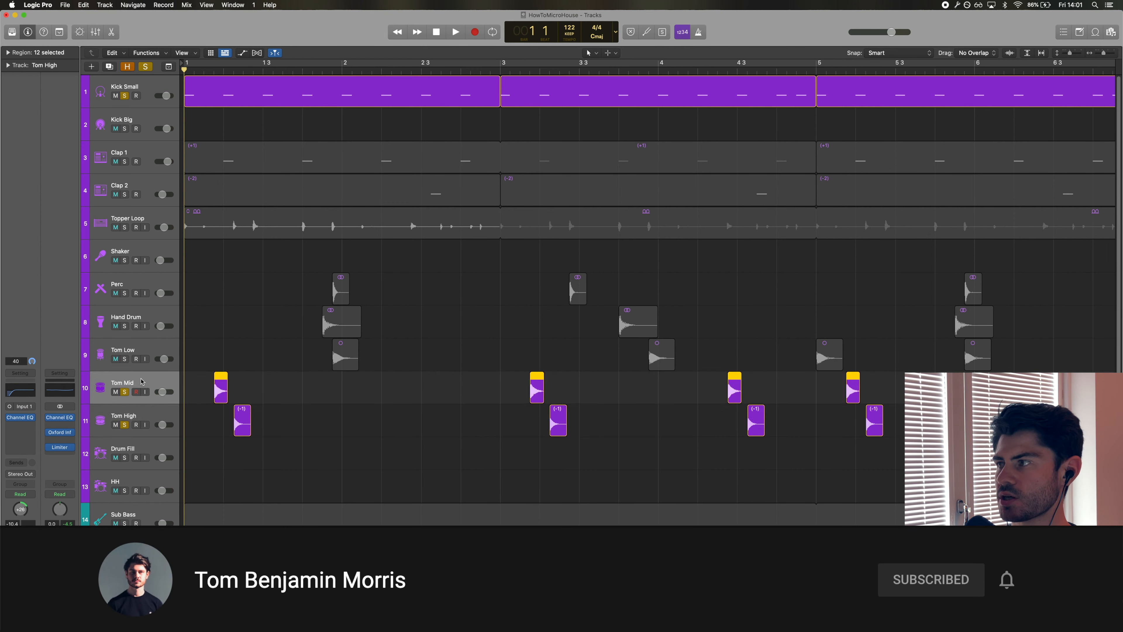
{"action": "left_click", "coordinate": [141, 382]}
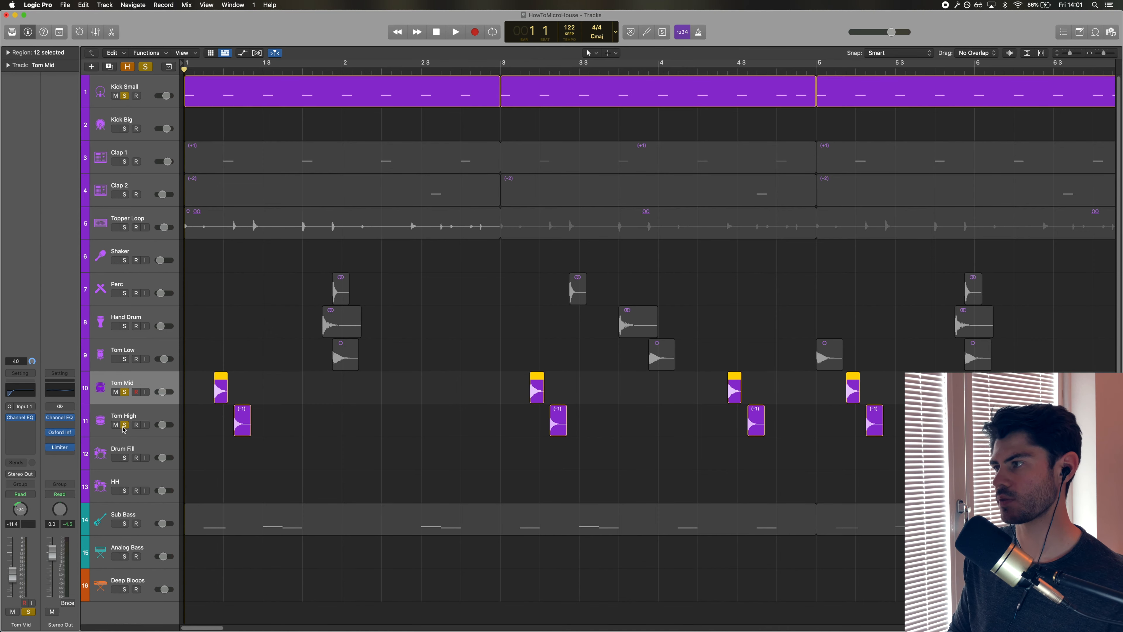
{"action": "left_click", "coordinate": [125, 96]}
{"action": "key", "text": "space"}
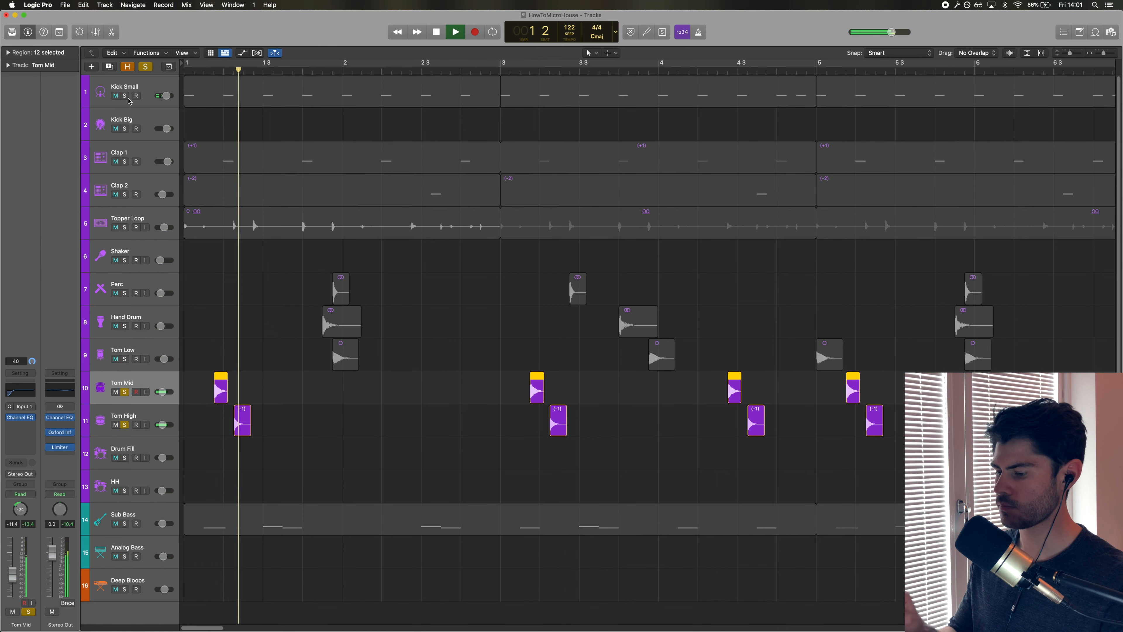
{"action": "key", "text": "Return"}
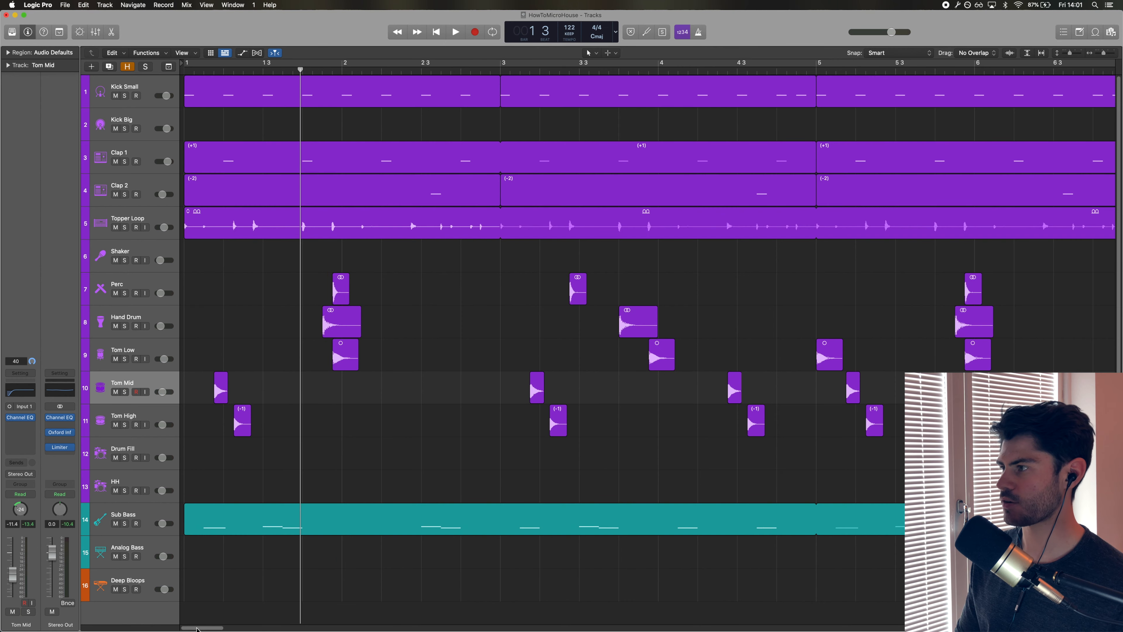
Scroll to bars 5 to 10, solo the Drum Fill track and play its first fill region.
{"action": "left_click_drag", "start_coordinate": [197, 628], "coordinate": [224, 628]}
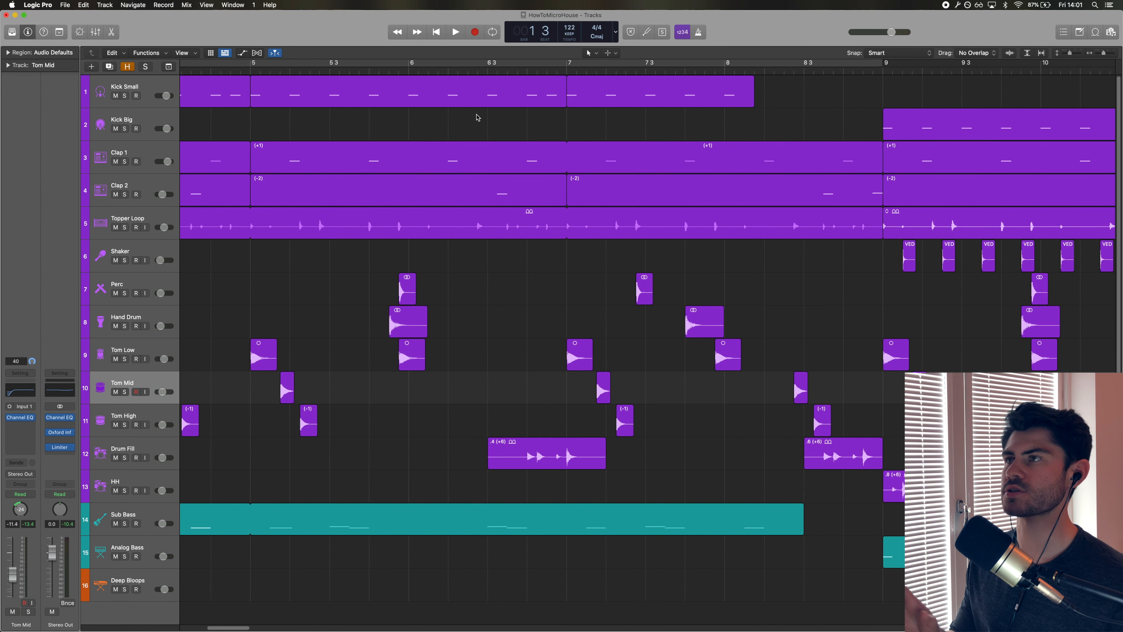
{"action": "left_click", "coordinate": [498, 70]}
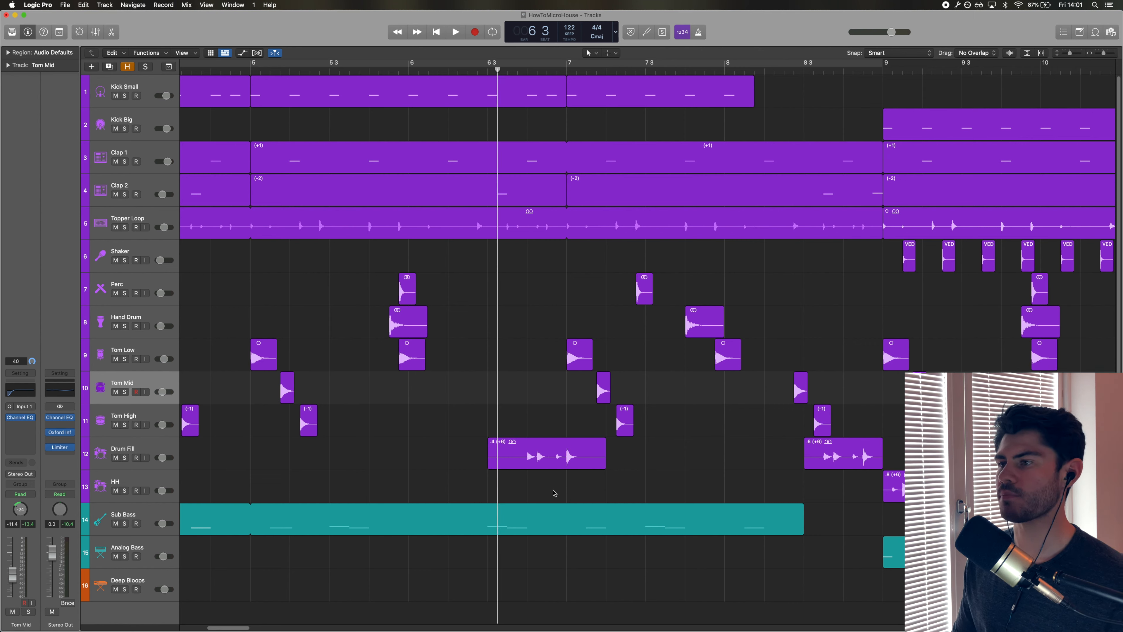
{"action": "left_click", "coordinate": [555, 449]}
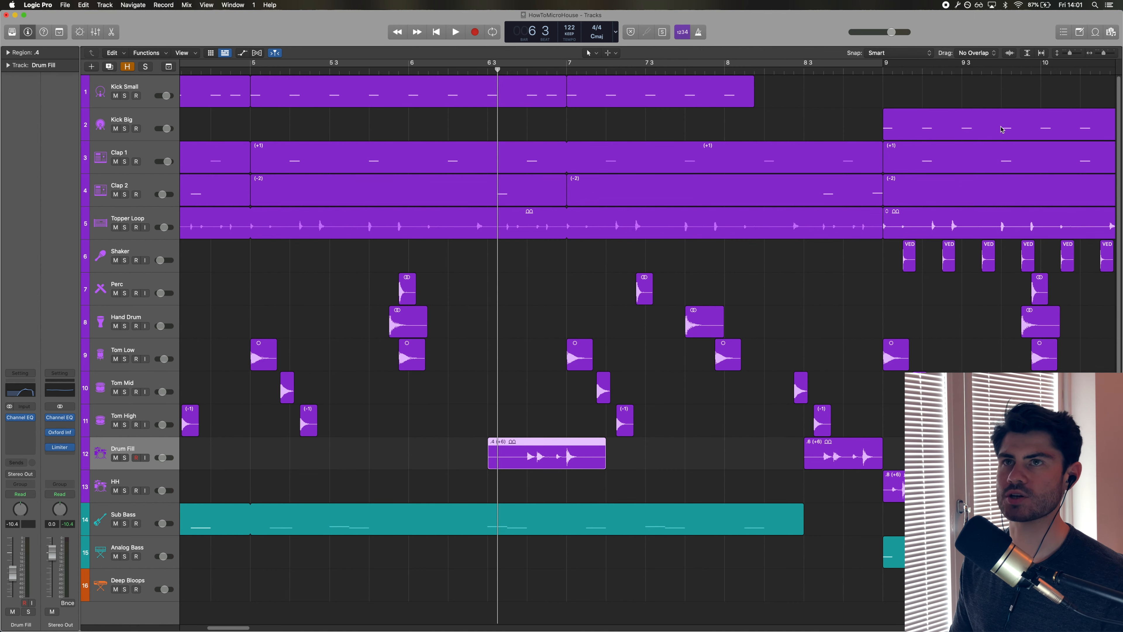
{"action": "left_click", "coordinate": [1099, 35]}
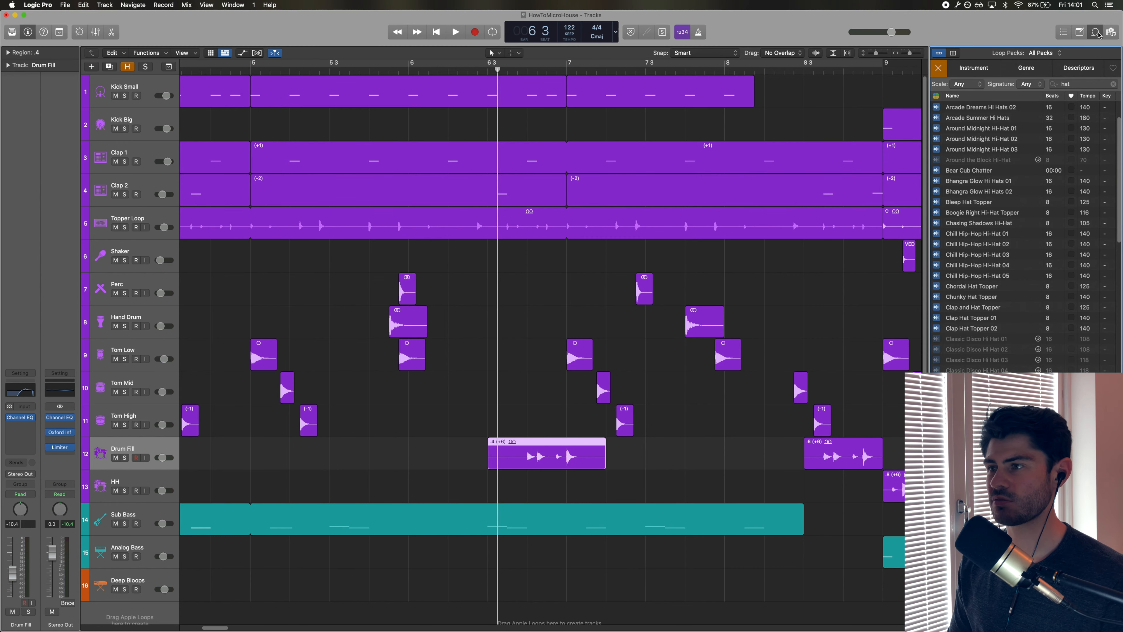
{"action": "left_click", "coordinate": [1099, 35]}
{"action": "key", "text": "ctrl+s"}
{"action": "left_click", "coordinate": [465, 69]}
{"action": "key", "text": "space"}
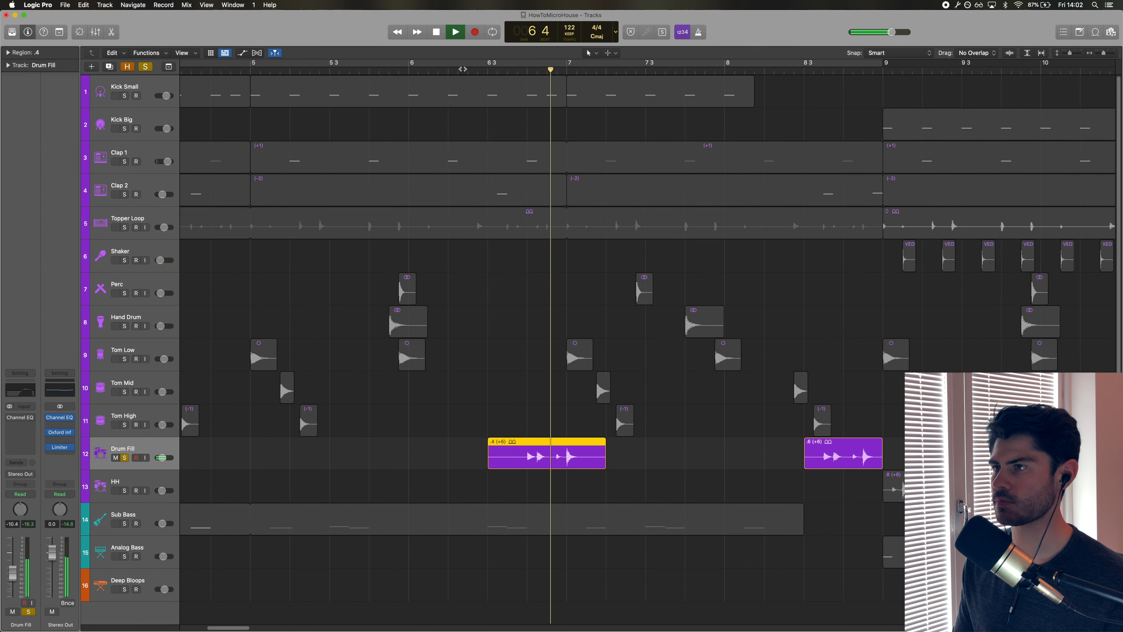
{"action": "key", "text": "space"}
Open the Drum Fill's Channel EQ, play the fill while viewing it, then close the EQ.
{"action": "left_click", "coordinate": [12, 418]}
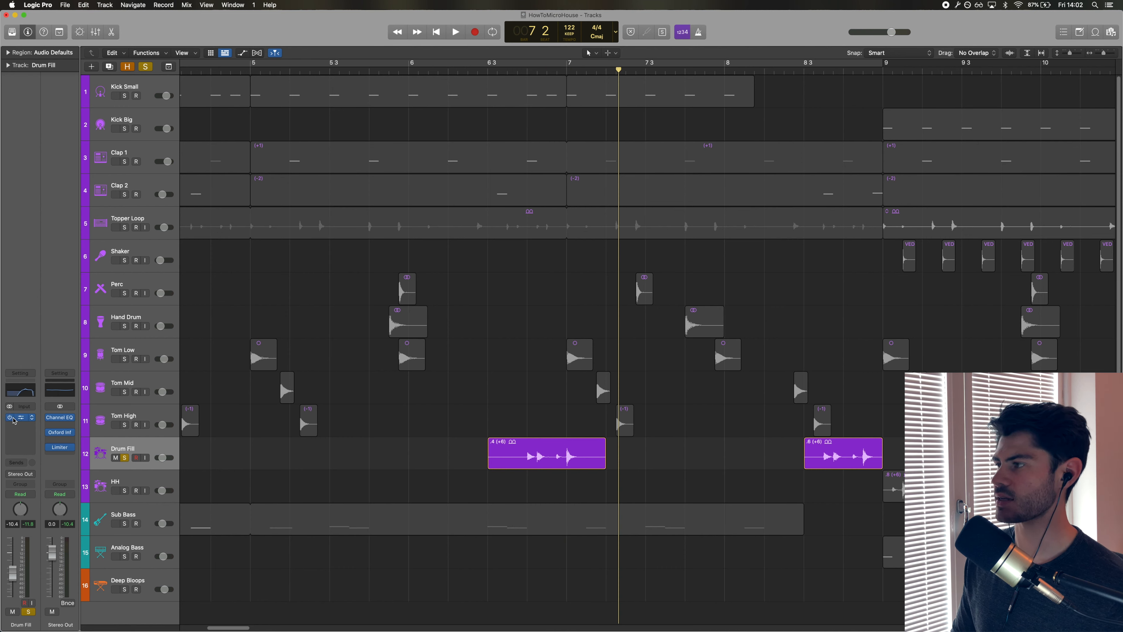
{"action": "left_click", "coordinate": [21, 391]}
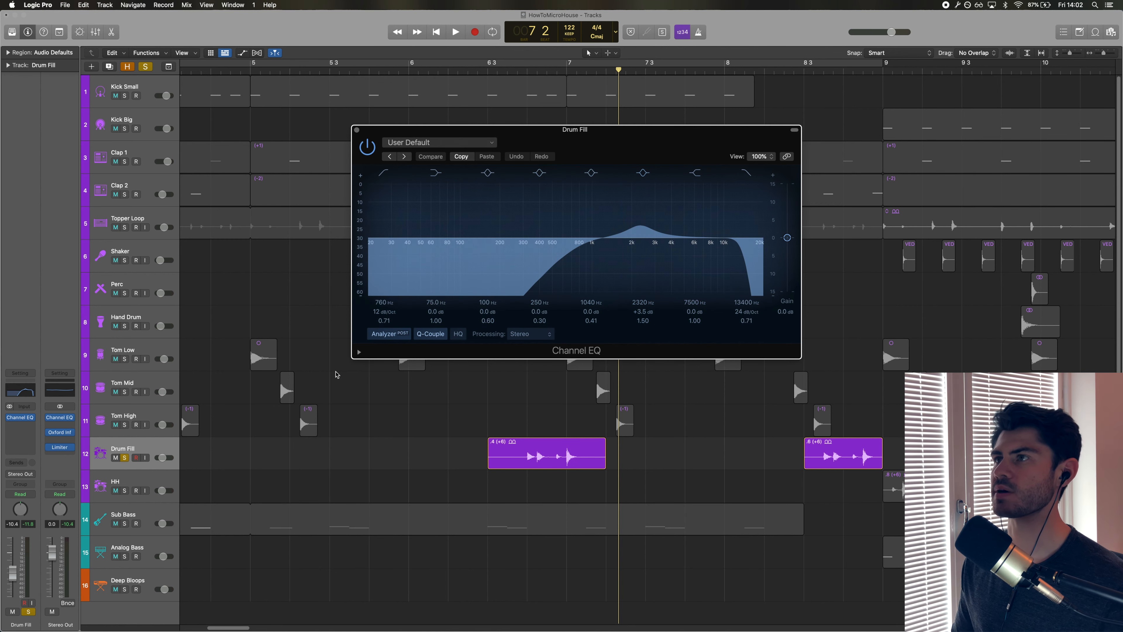
{"action": "left_click", "coordinate": [511, 71]}
{"action": "key", "text": "space"}
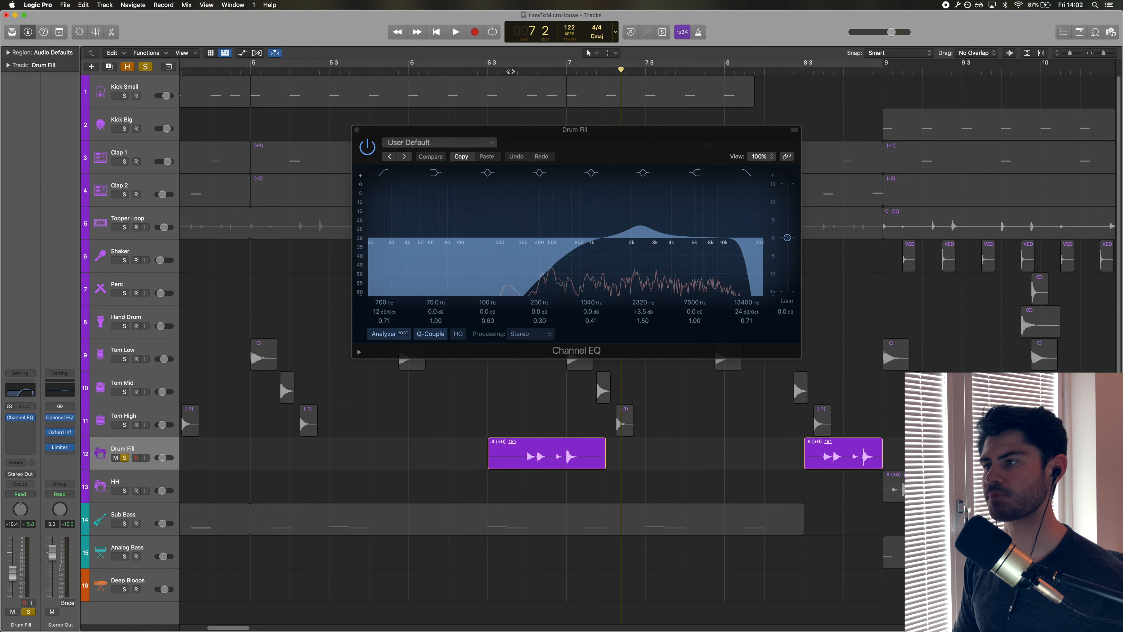
{"action": "left_click", "coordinate": [356, 130]}
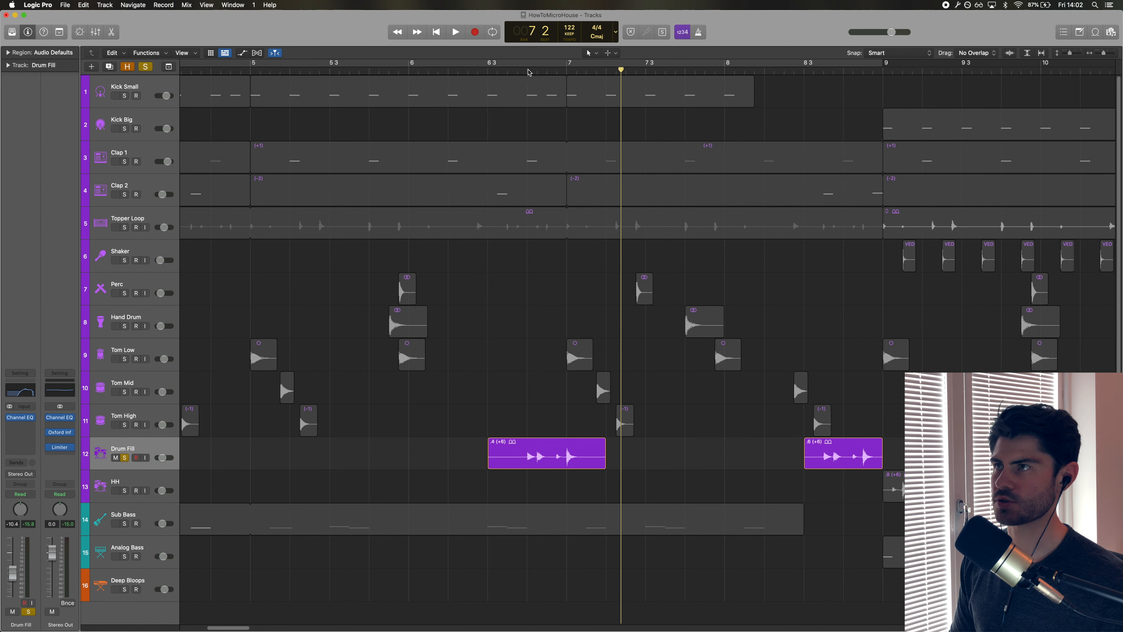
Set a cycle range over bars 5 to 7, play it, and scroll back to the song start.
{"action": "left_click", "coordinate": [528, 72]}
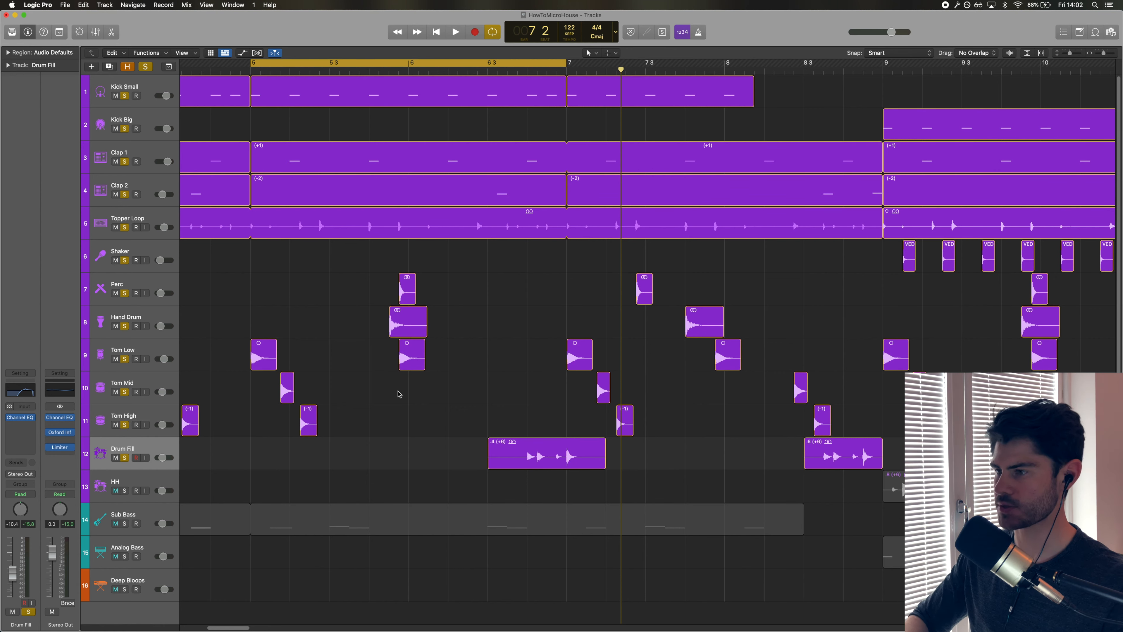
{"action": "key", "text": "space"}
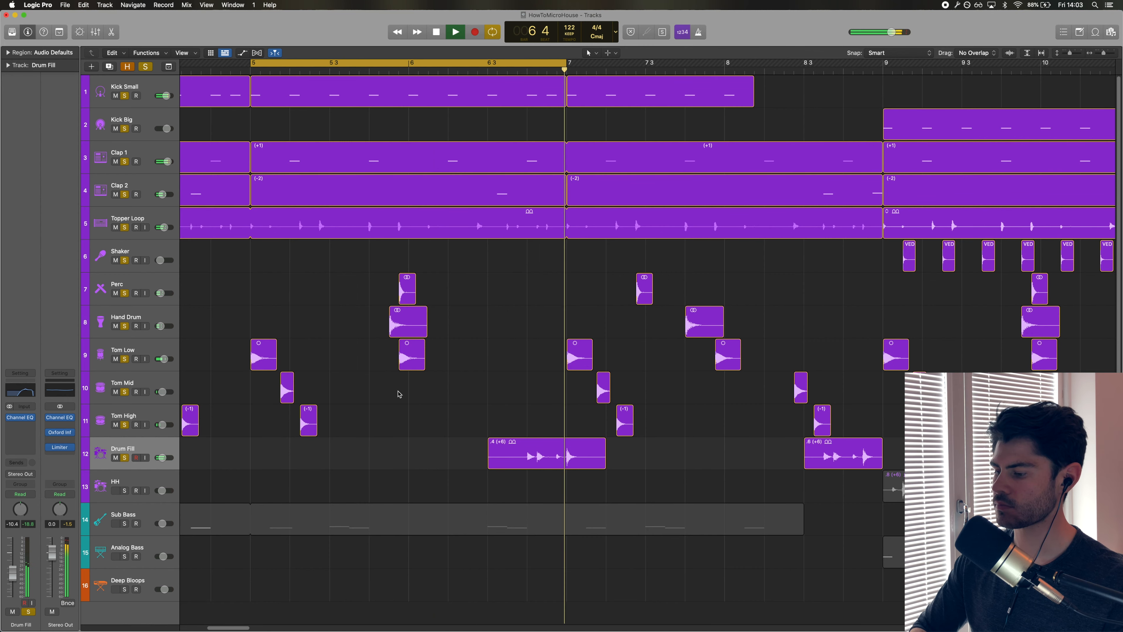
{"action": "key", "text": "space"}
{"action": "left_click_drag", "start_coordinate": [223, 627], "coordinate": [167, 629]}
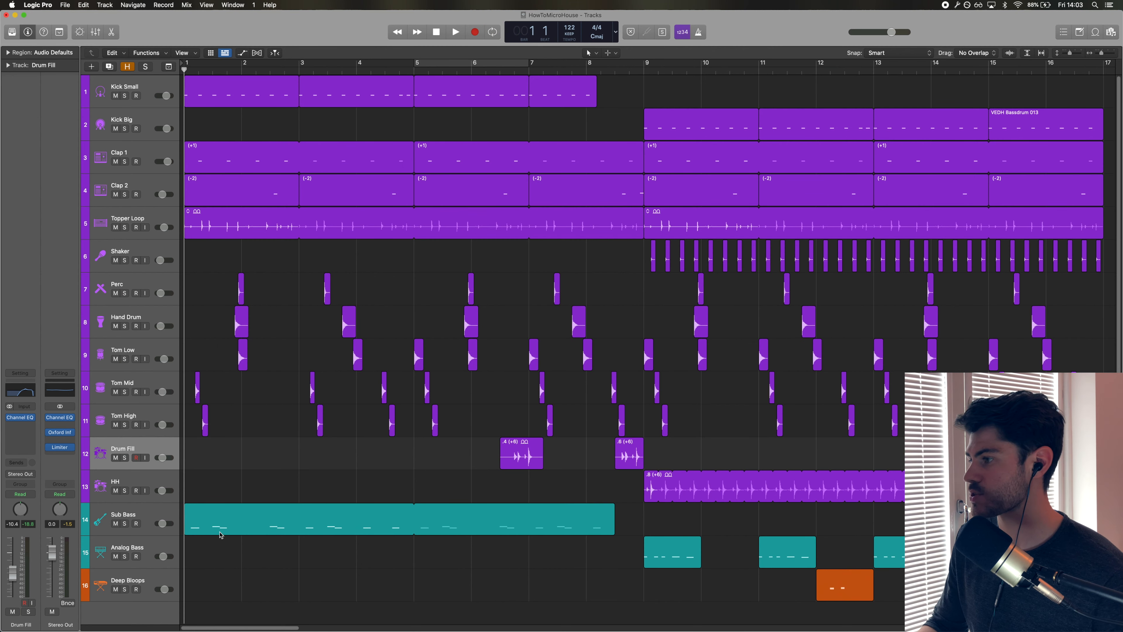
Open the Sub Bass track's Quick Sampler instrument to inspect it, then close the window.
{"action": "left_click", "coordinate": [218, 522]}
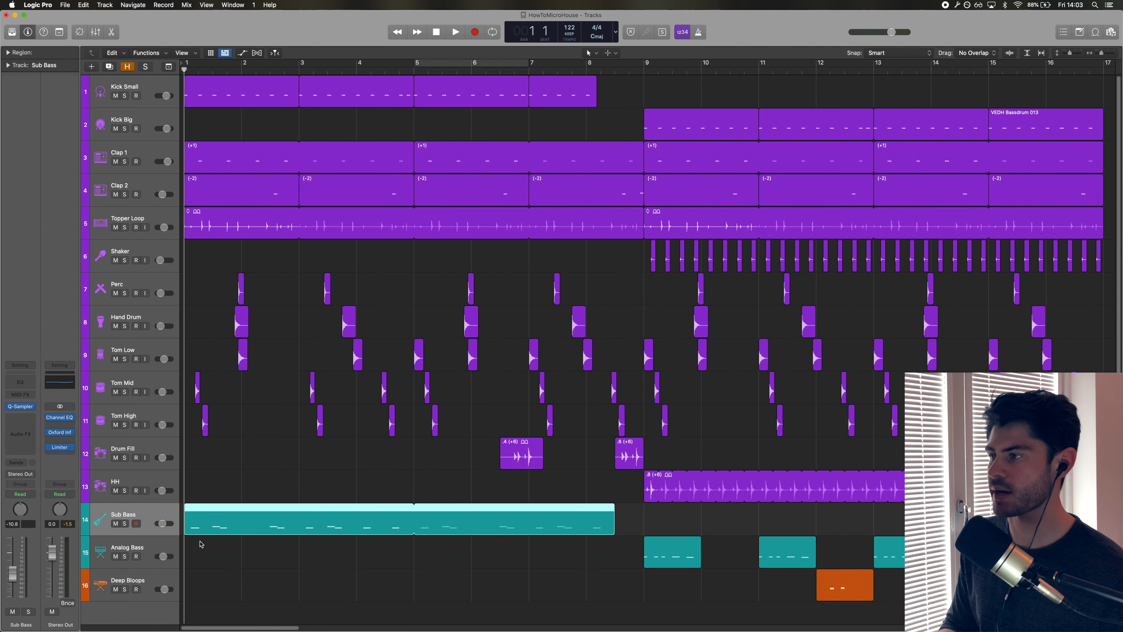
{"action": "left_click", "coordinate": [136, 522]}
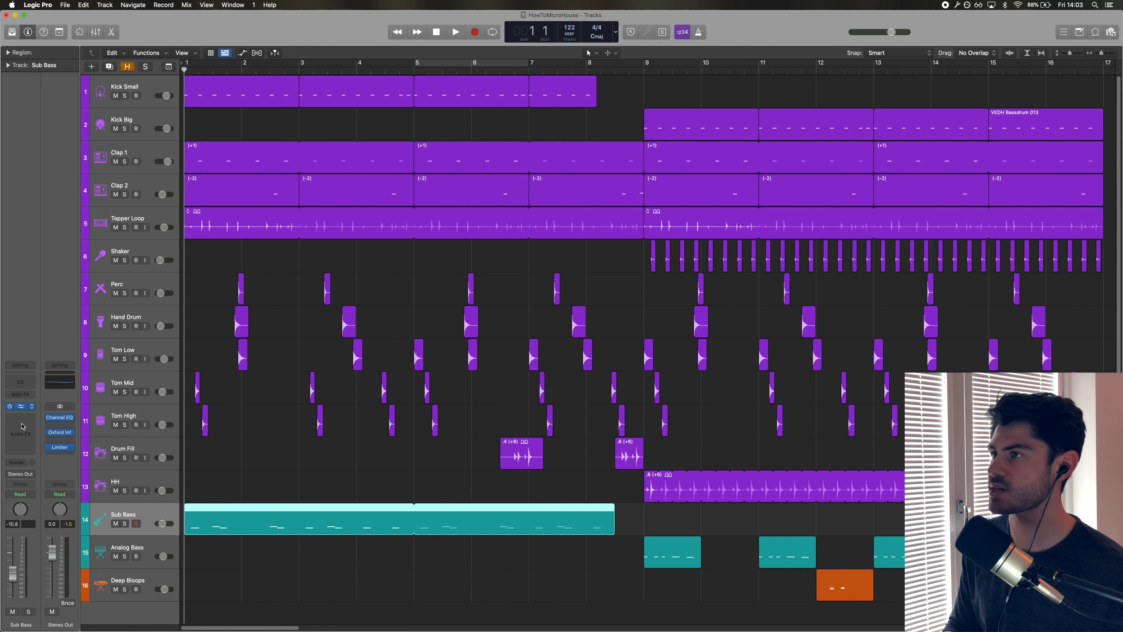
{"action": "left_click", "coordinate": [21, 406]}
{"action": "left_click_drag", "start_coordinate": [511, 131], "coordinate": [515, 191]}
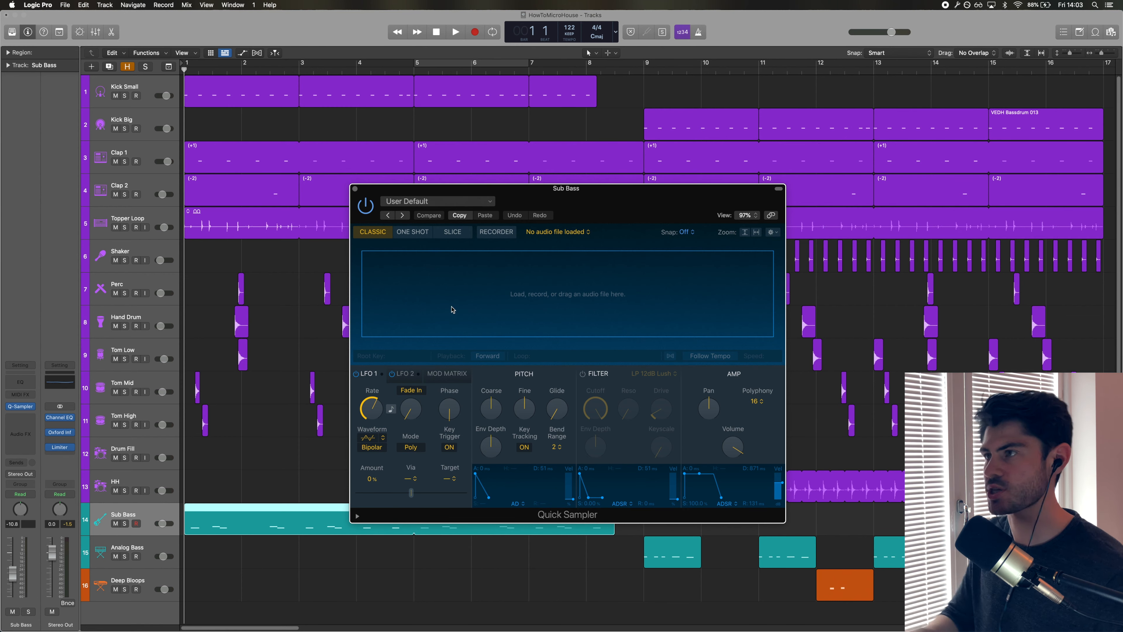
{"action": "key", "text": "super+w"}
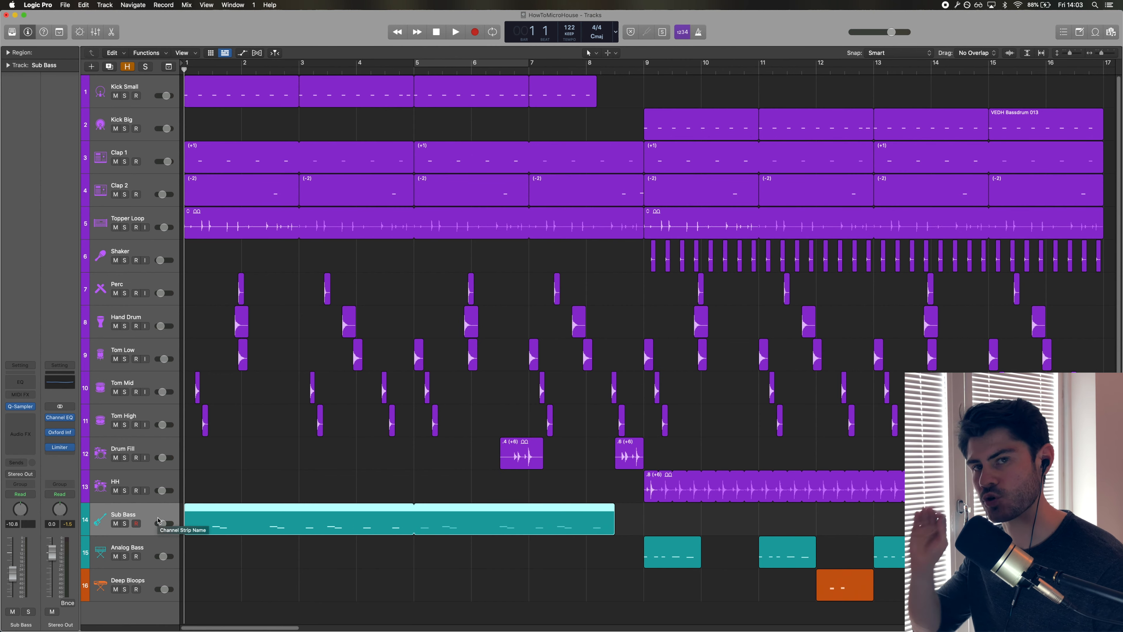
Solo the Sub Bass track and play it from the start.
{"action": "left_click", "coordinate": [124, 524]}
{"action": "key", "text": "space"}
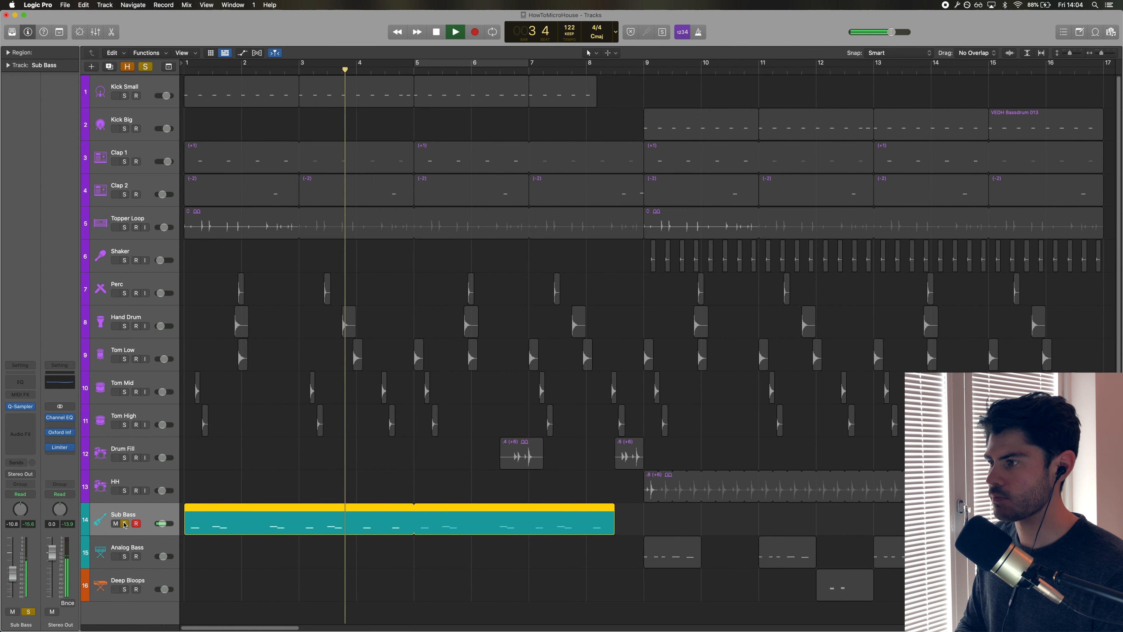
{"action": "key", "text": "space"}
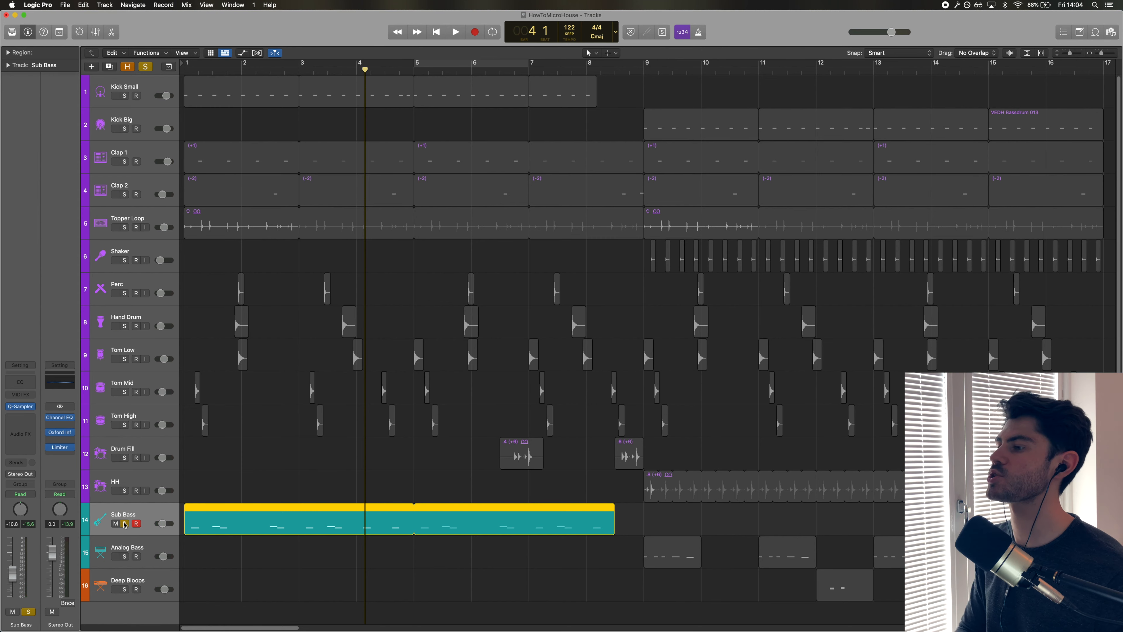
Open the Sub Bass region in the Piano Roll and select groups of its notes to inspect the bassline.
{"action": "left_click", "coordinate": [249, 600]}
{"action": "double_click", "coordinate": [246, 531]}
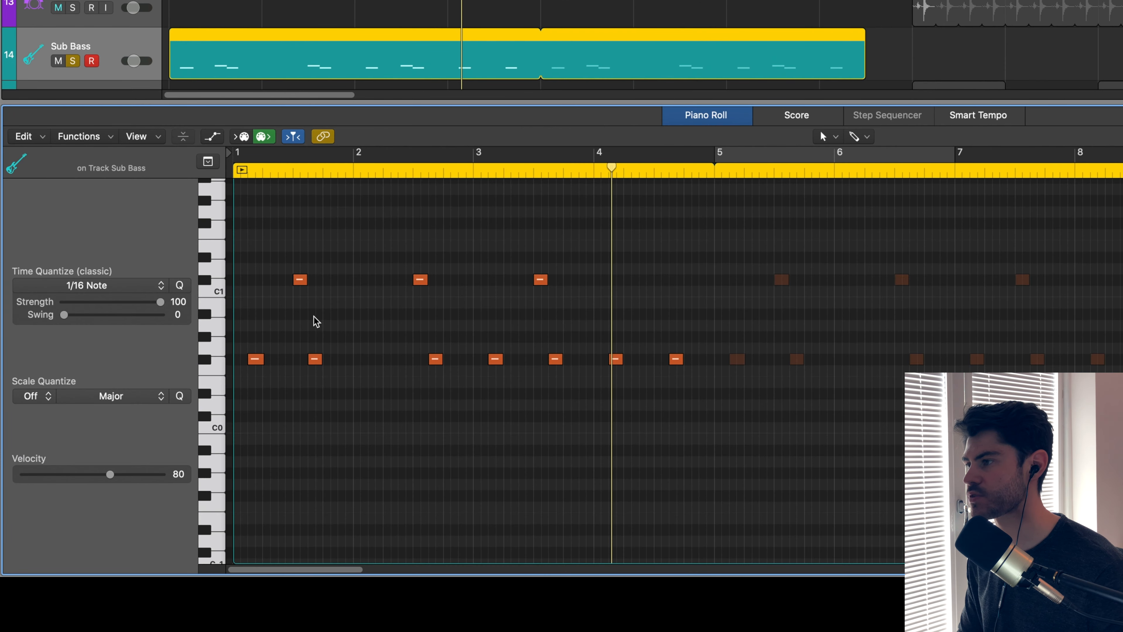
{"action": "left_click_drag", "start_coordinate": [315, 318], "coordinate": [266, 239]}
{"action": "left_click_drag", "start_coordinate": [461, 326], "coordinate": [395, 244]}
{"action": "left_click_drag", "start_coordinate": [601, 331], "coordinate": [491, 259]}
{"action": "left_click", "coordinate": [587, 323]}
{"action": "left_click_drag", "start_coordinate": [586, 323], "coordinate": [275, 260]}
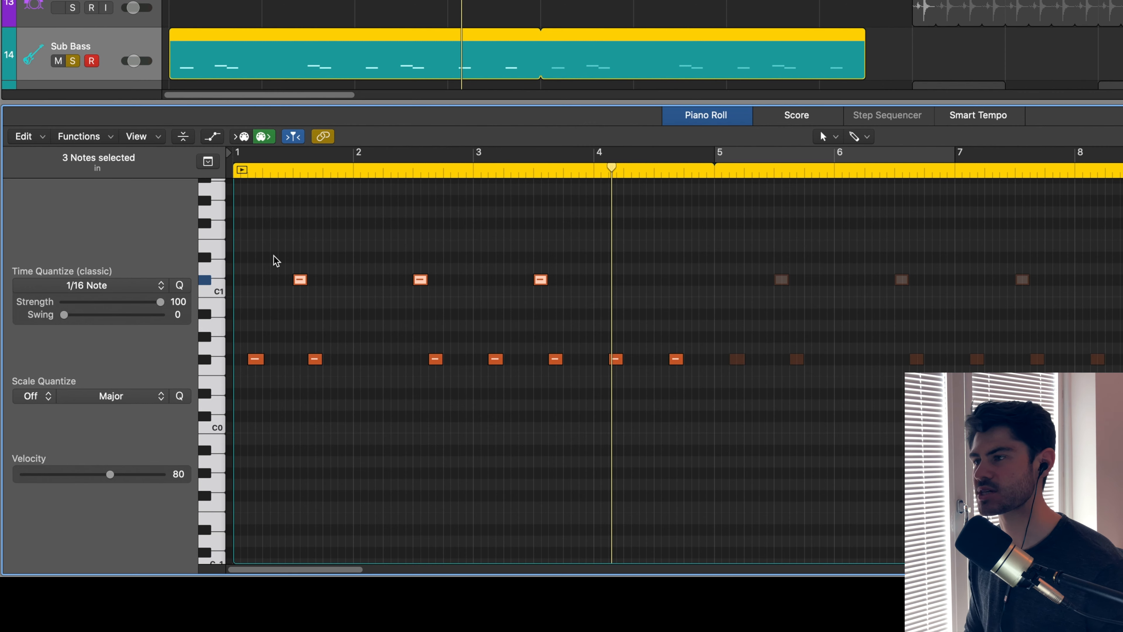
{"action": "left_click", "coordinate": [288, 403]}
{"action": "left_click", "coordinate": [255, 359]}
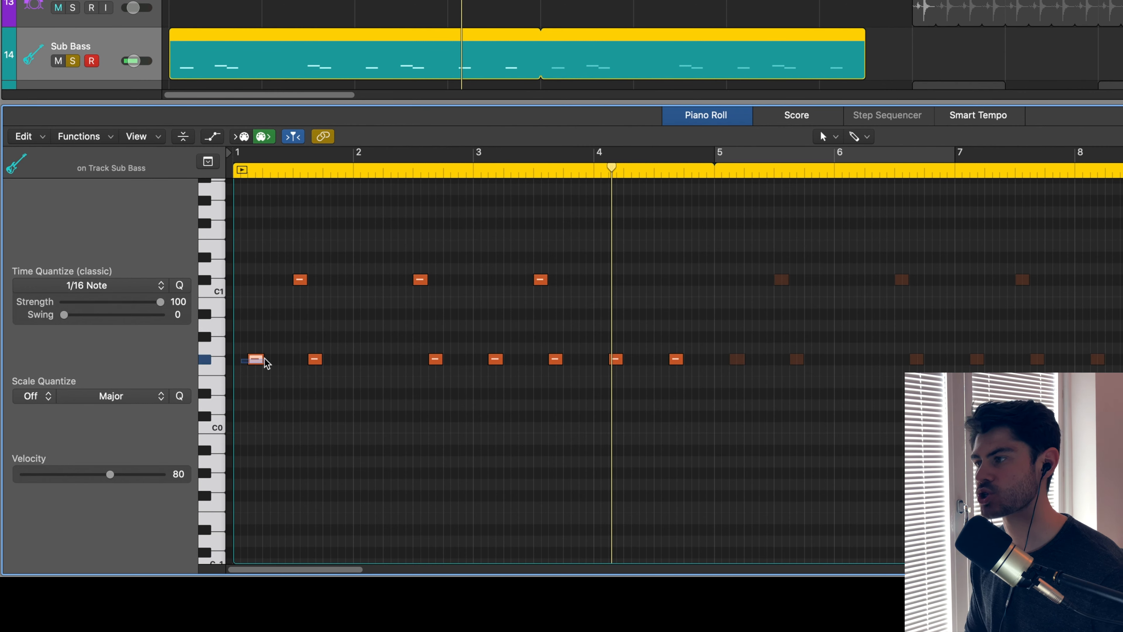
{"action": "left_click", "coordinate": [283, 389]}
{"action": "left_click_drag", "start_coordinate": [322, 408], "coordinate": [460, 357]}
{"action": "left_click_drag", "start_coordinate": [488, 415], "coordinate": [502, 354]}
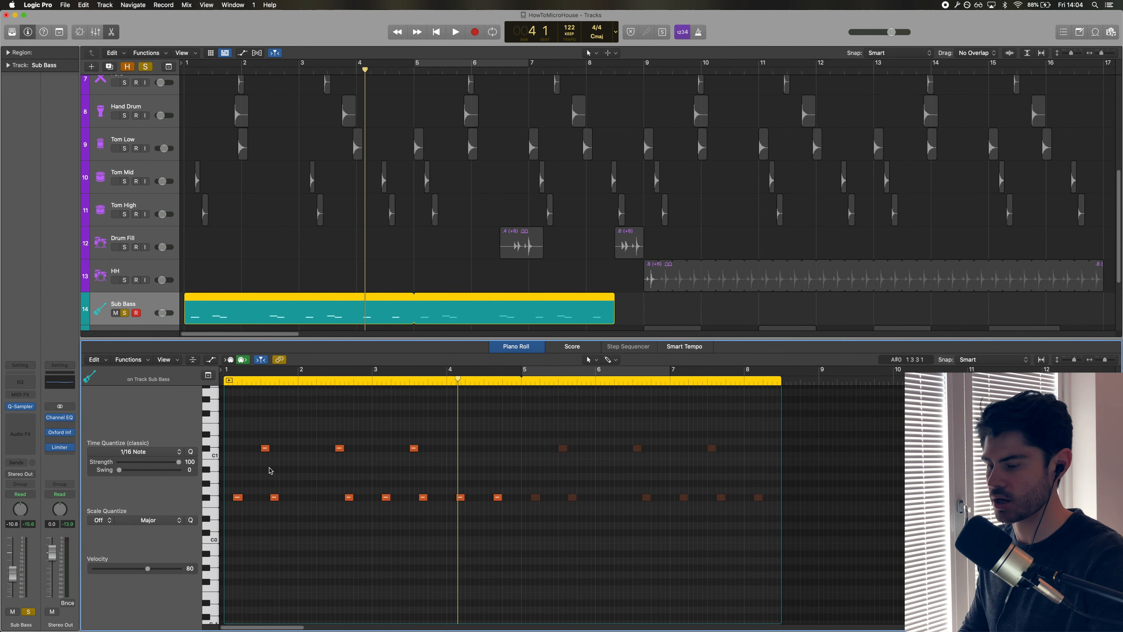
Return to the start and play the Sub Bass with the kick.
{"action": "key", "text": "Return"}
{"action": "scroll", "coordinate": [215, 228], "scroll_direction": "up", "scroll_amount": 5}
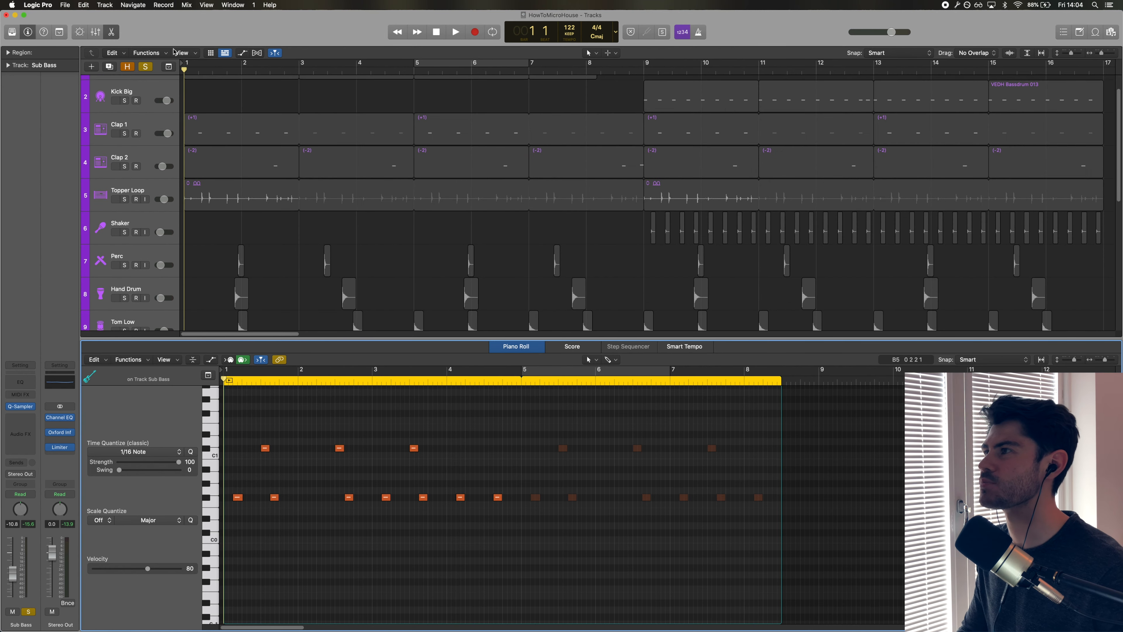
{"action": "scroll", "coordinate": [200, 147], "scroll_direction": "up", "scroll_amount": 1}
{"action": "key", "text": "space"}
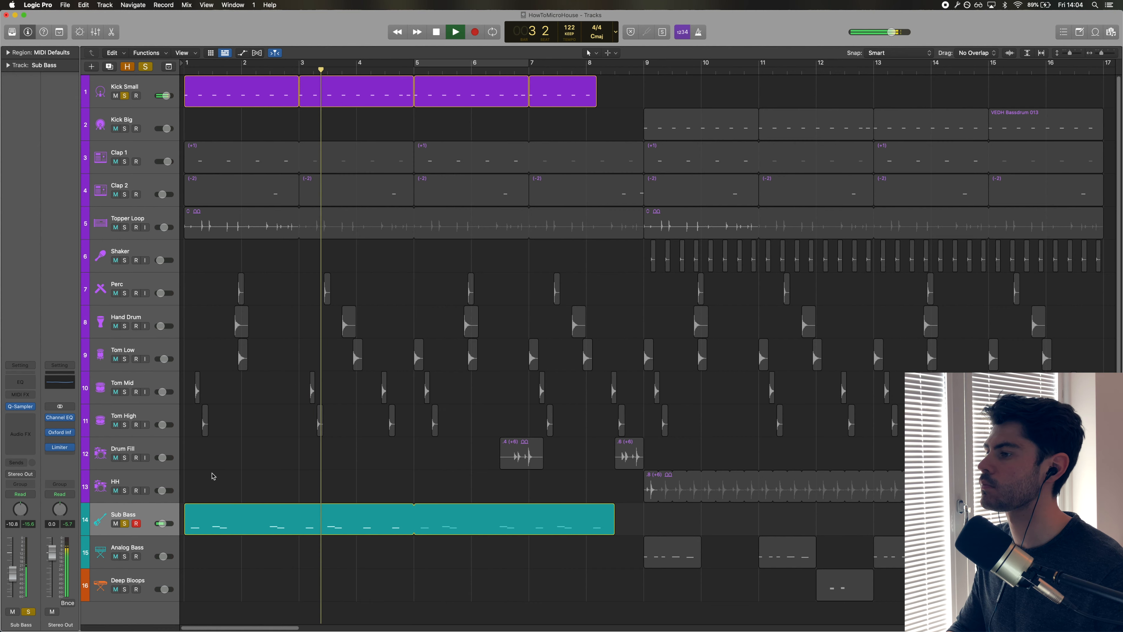
{"action": "key", "text": "space"}
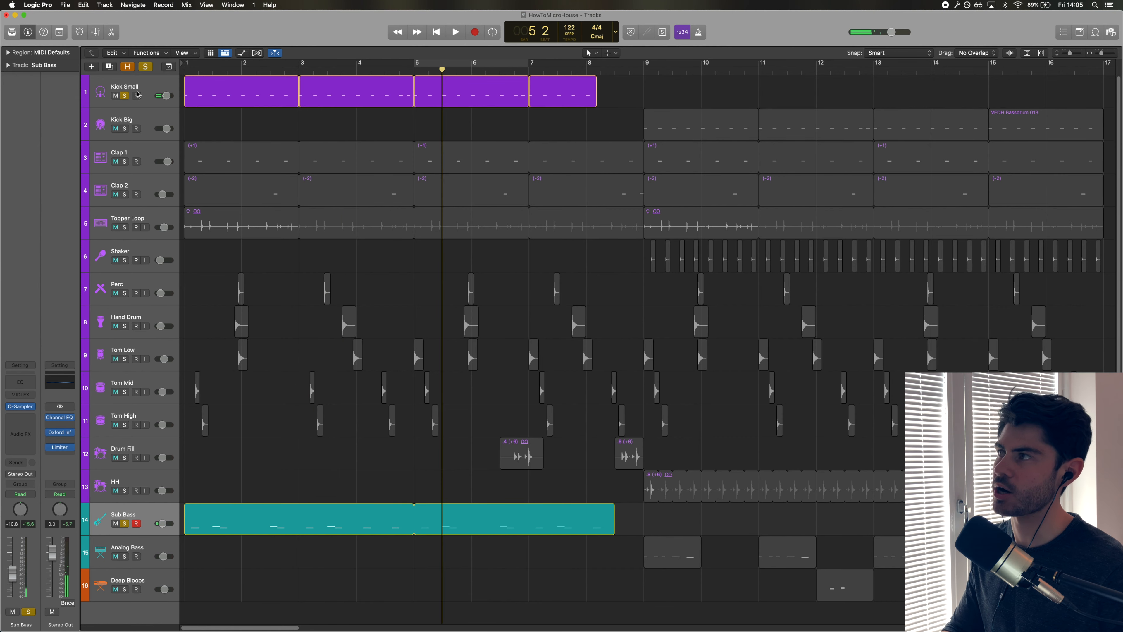
Open the Kick Small track's Channel EQ to inspect its low cut, then close it.
{"action": "left_click", "coordinate": [137, 94]}
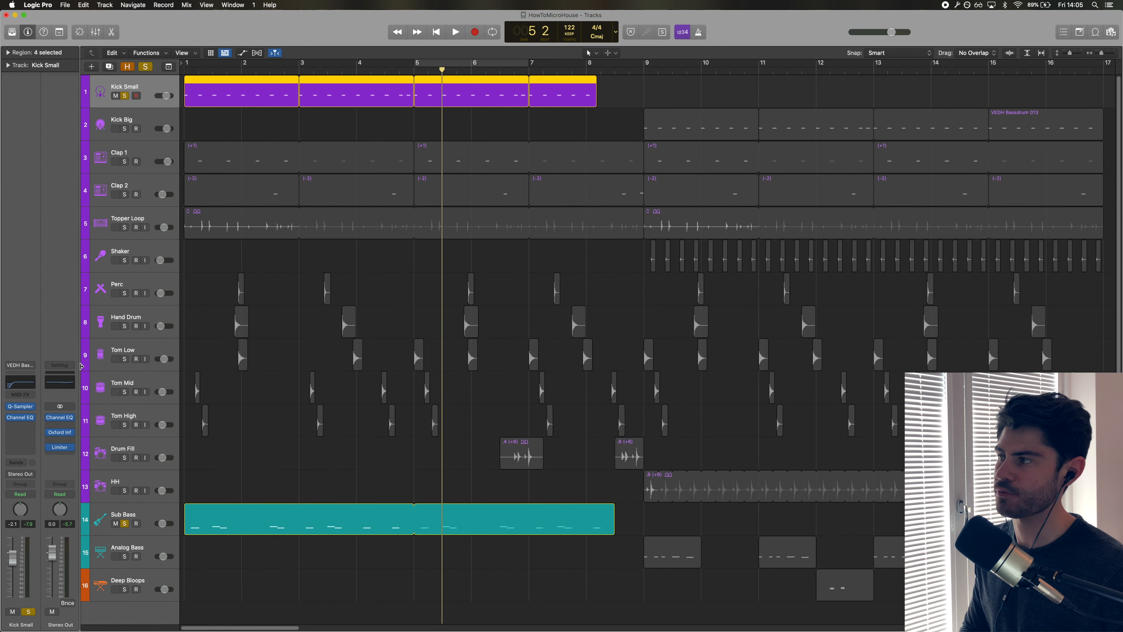
{"action": "left_click", "coordinate": [34, 384]}
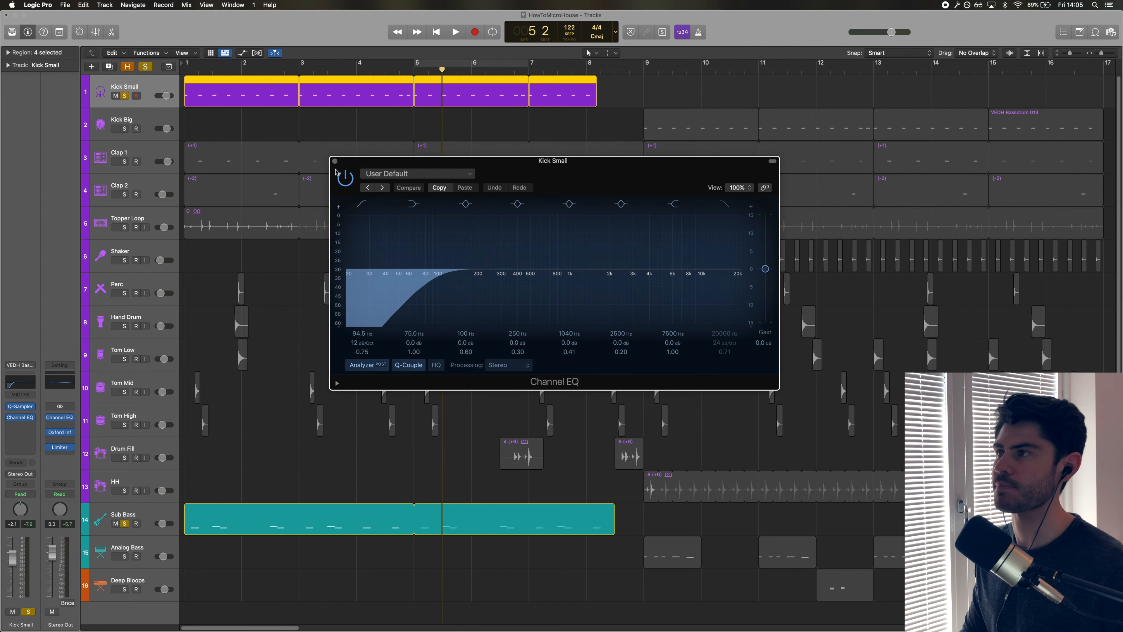
{"action": "left_click", "coordinate": [335, 162]}
Select the Analog Bass track, toggle its solo, and place the playhead near bar 8.3.
{"action": "left_click", "coordinate": [266, 512]}
{"action": "key", "text": "s"}
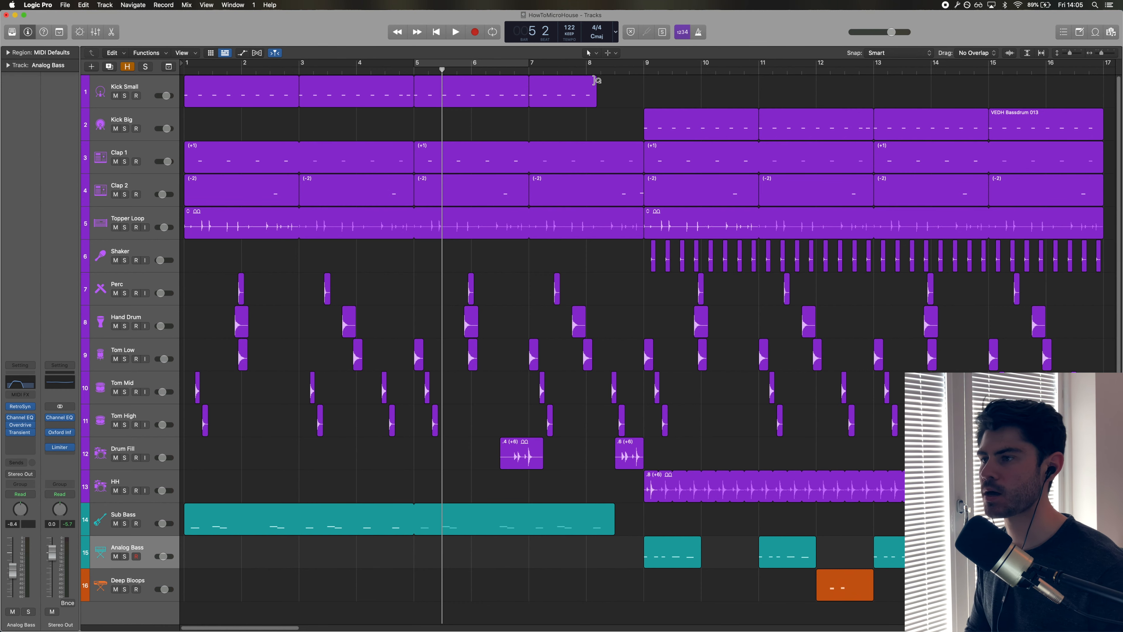
{"action": "left_click", "coordinate": [623, 68]}
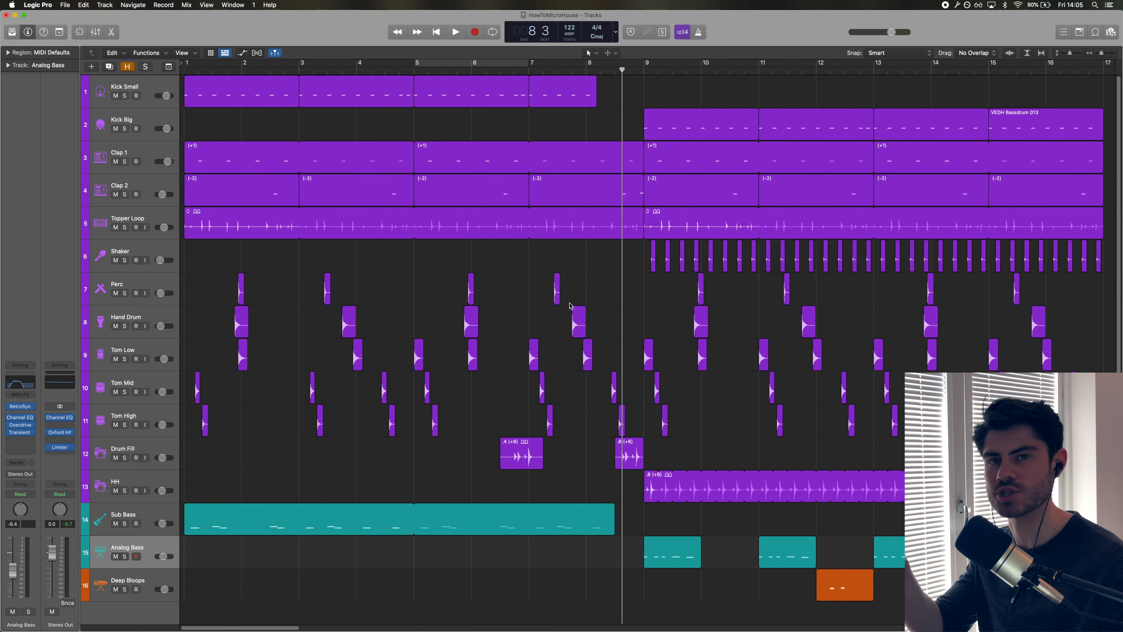
Select the Kick Small track and play the arrangement from around bar 7 into the drop.
{"action": "left_click_drag", "start_coordinate": [621, 101], "coordinate": [408, 96]}
{"action": "left_click", "coordinate": [292, 107]}
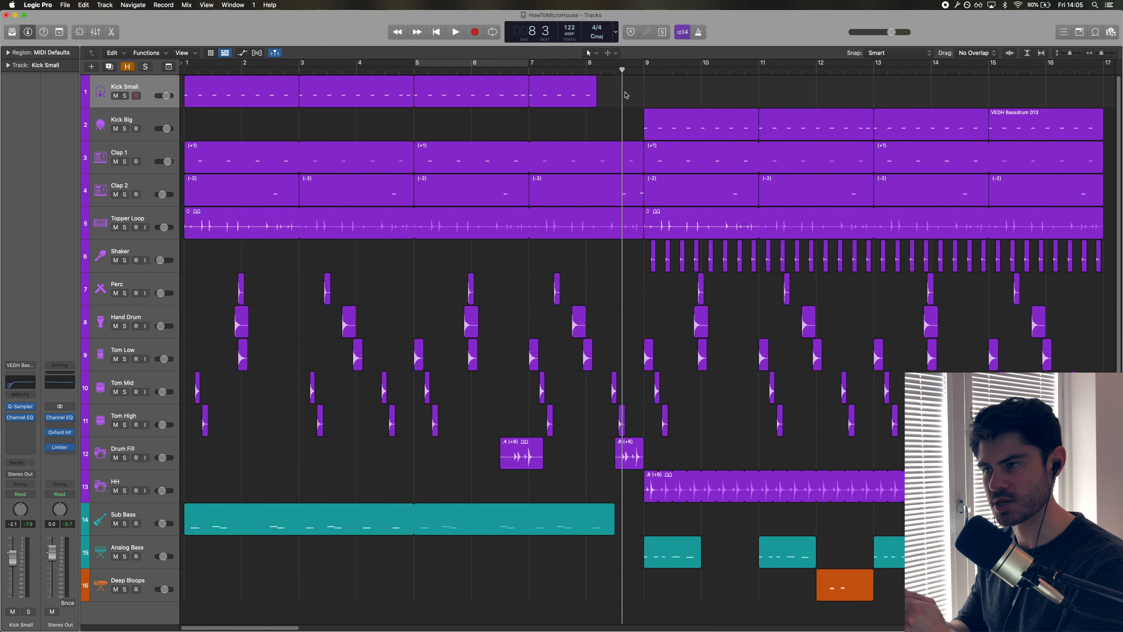
{"action": "left_click", "coordinate": [513, 71]}
{"action": "key", "text": "space"}
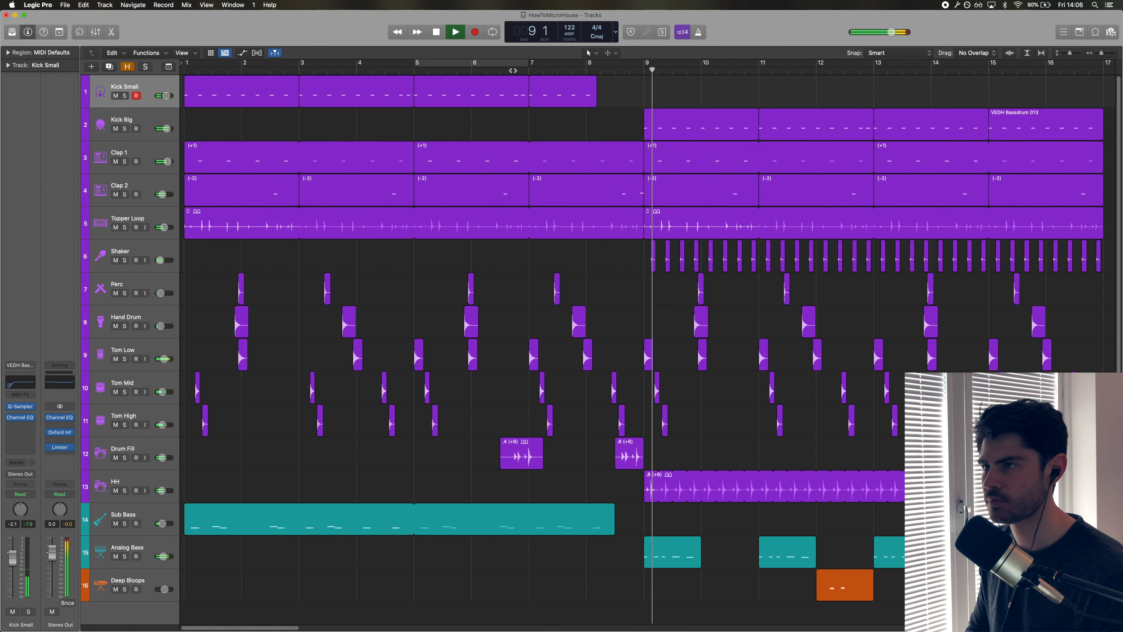
{"action": "key", "text": "space"}
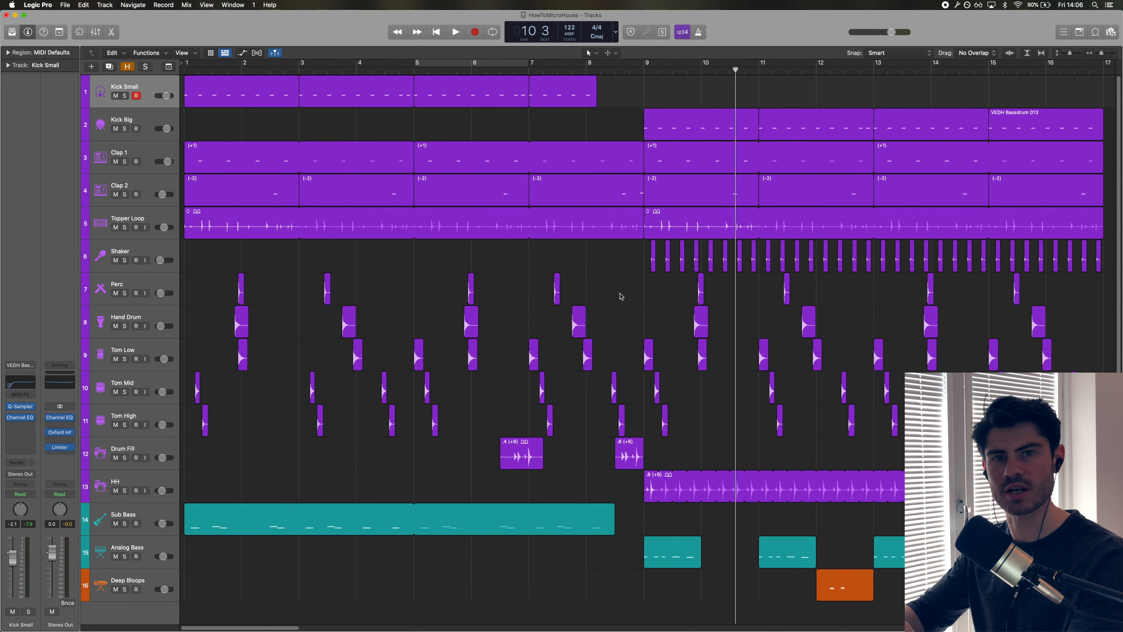
Set a cycle range from bar 9 to bar 17 and play it.
{"action": "scroll", "coordinate": [621, 297], "scroll_direction": "right", "scroll_amount": 10}
{"action": "left_click_drag", "start_coordinate": [267, 65], "coordinate": [723, 66]}
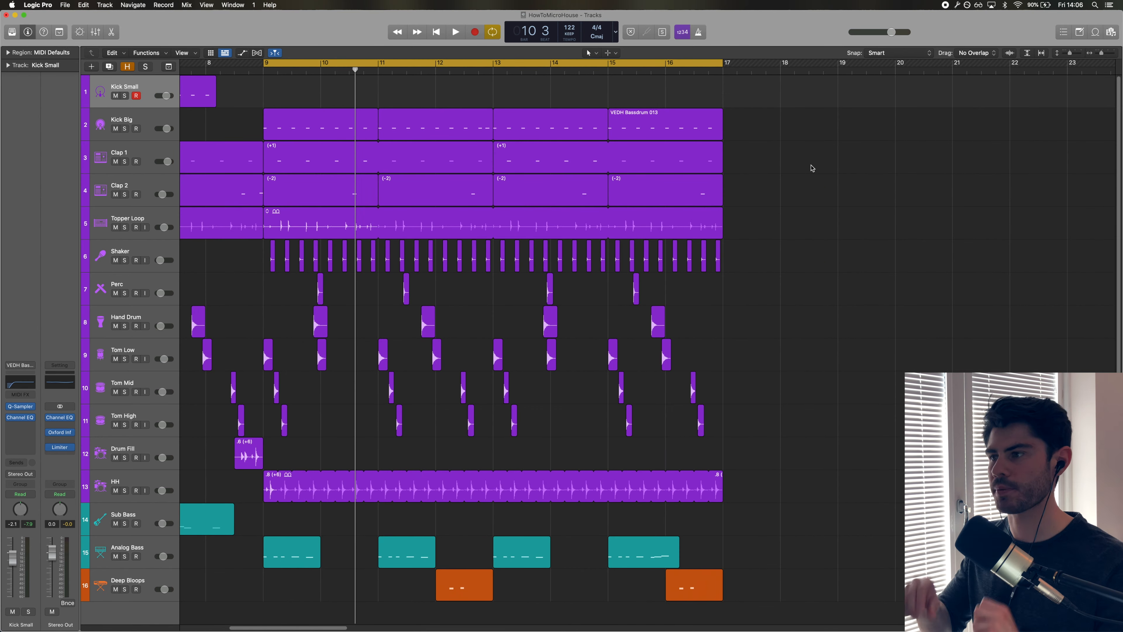
{"action": "key", "text": "space"}
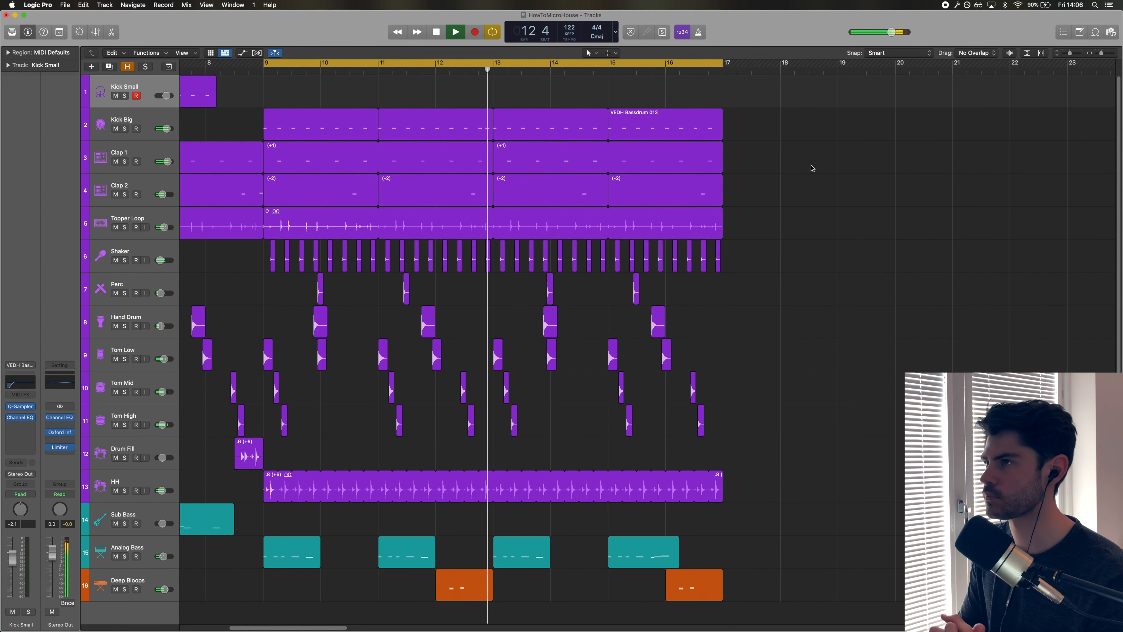
{"action": "key", "text": "space"}
Select the Shaker track and solo it together with Kick Big.
{"action": "left_click", "coordinate": [133, 114]}
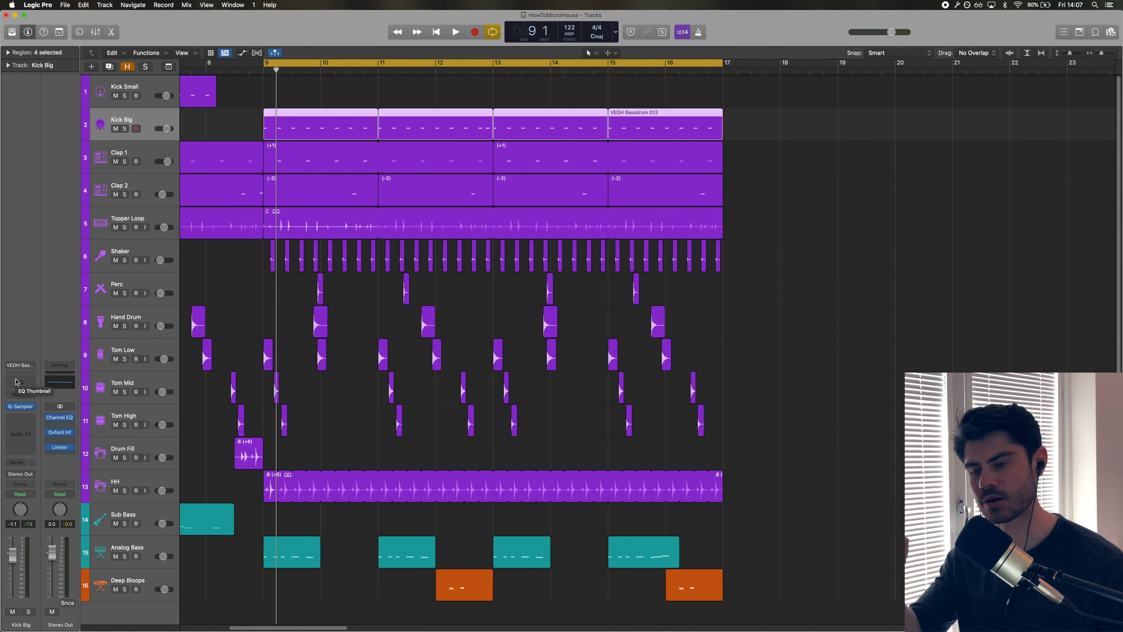
{"action": "left_click", "coordinate": [198, 252]}
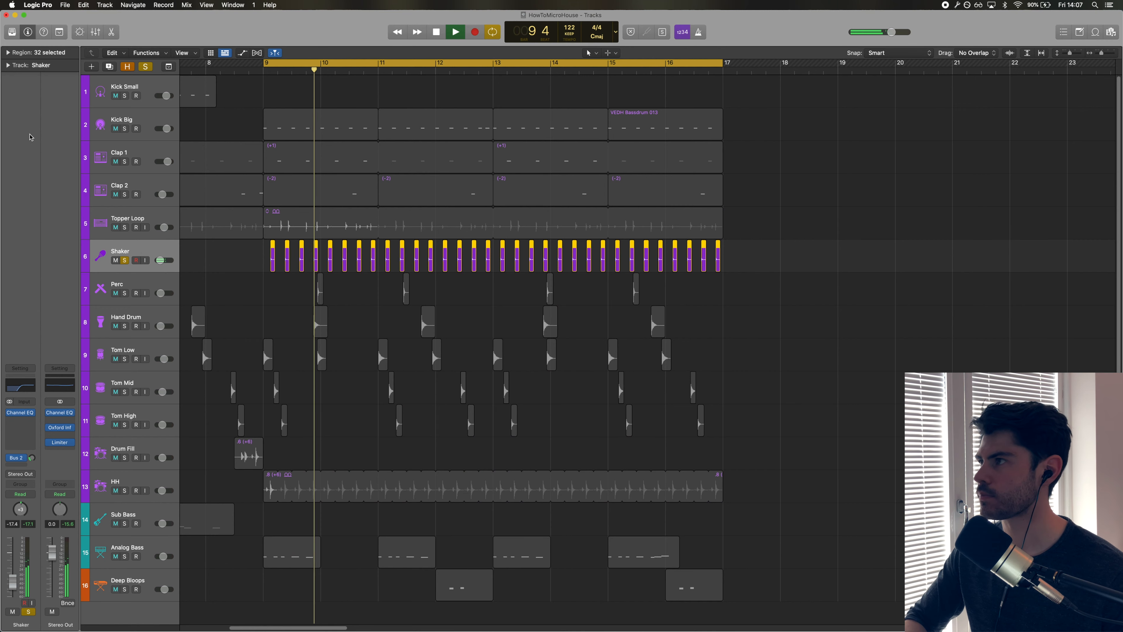
{"action": "left_click", "coordinate": [125, 128]}
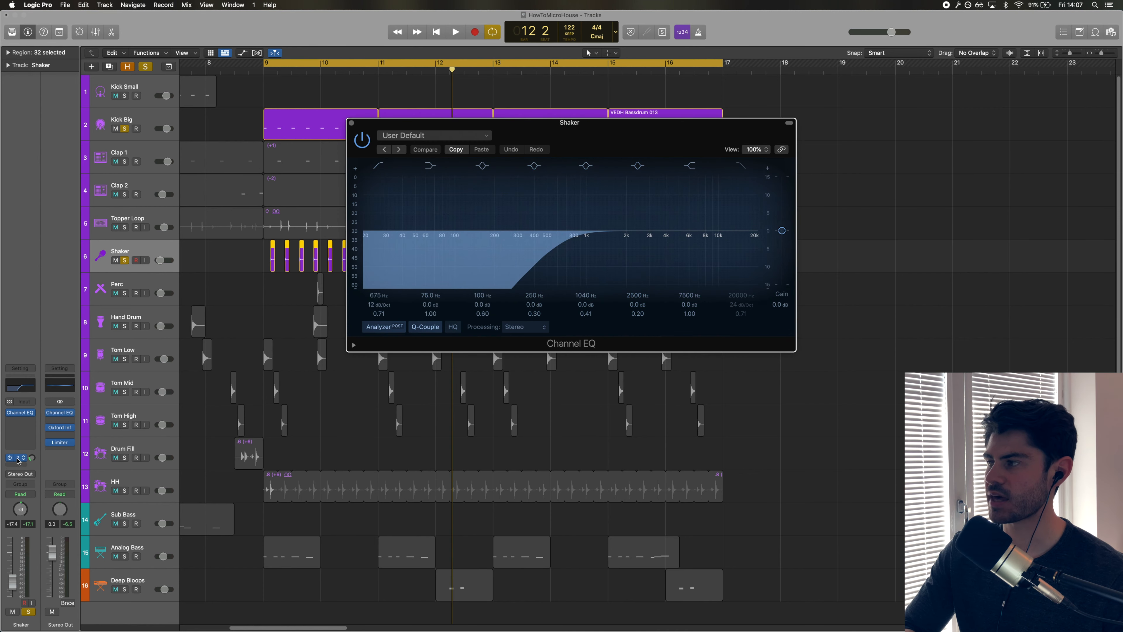
Inspect the Shaker's Channel EQ and Bus 2 send while playing, then close the EQ window.
{"action": "left_click", "coordinate": [17, 461]}
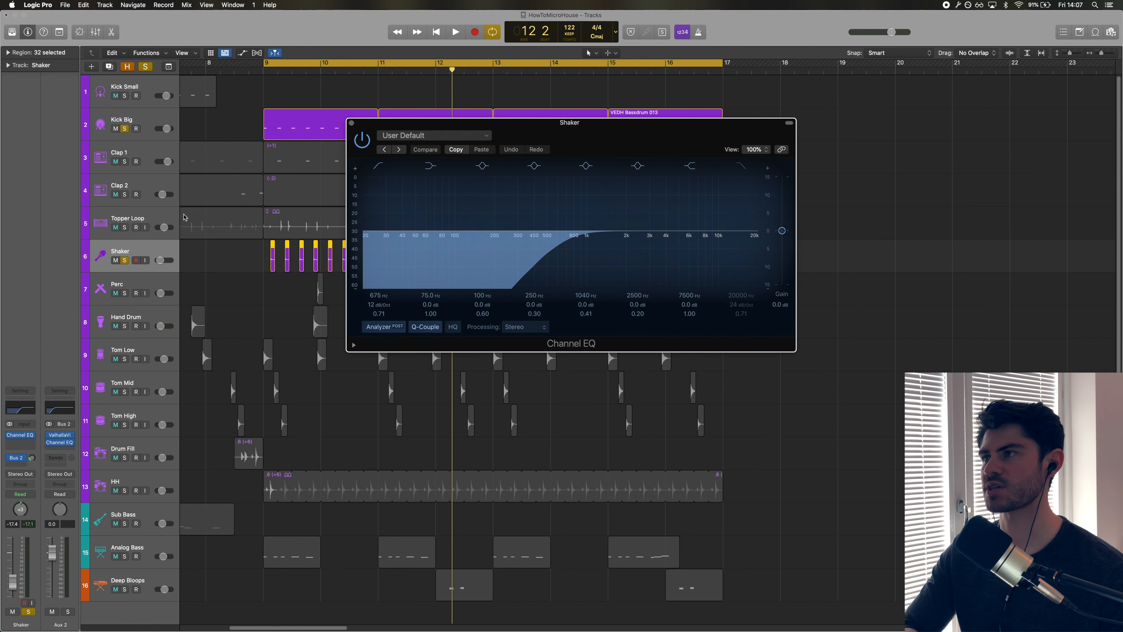
{"action": "key", "text": "space"}
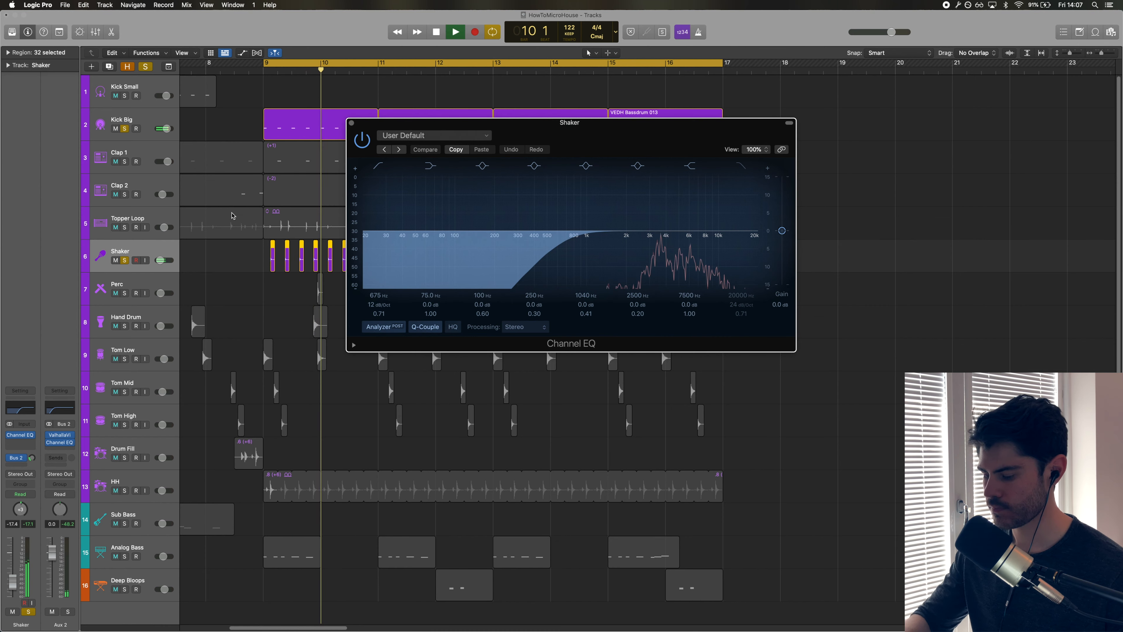
{"action": "key", "text": "space"}
{"action": "key", "text": "super+w"}
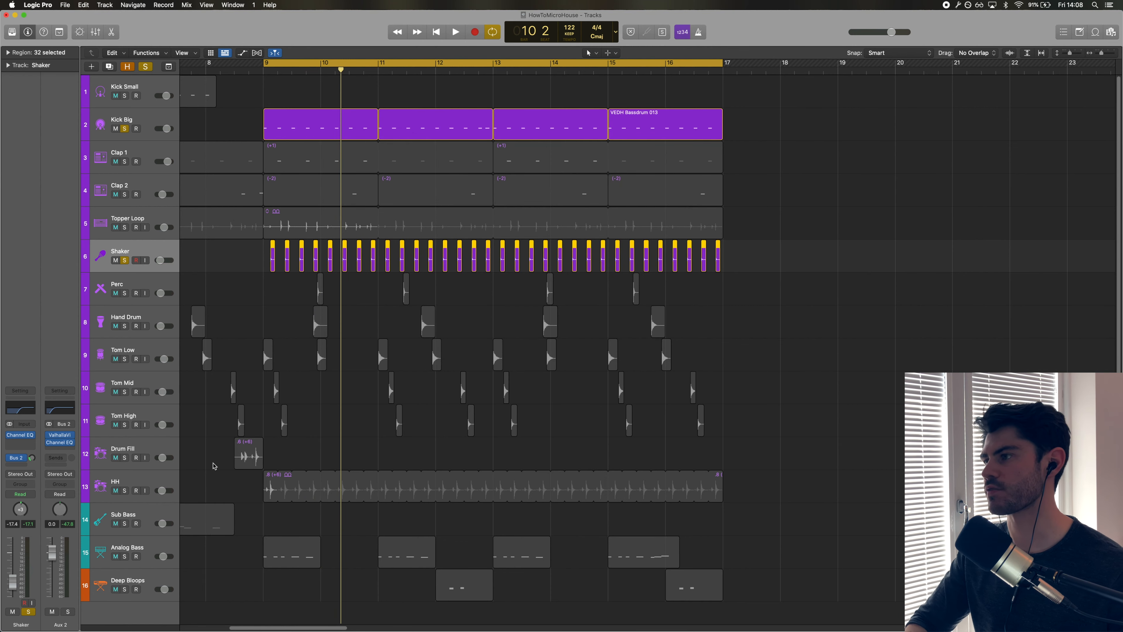
Solo the HH instead of the Shaker, play it, then unsolo Kick Big.
{"action": "left_click", "coordinate": [200, 456]}
{"action": "key", "text": "s"}
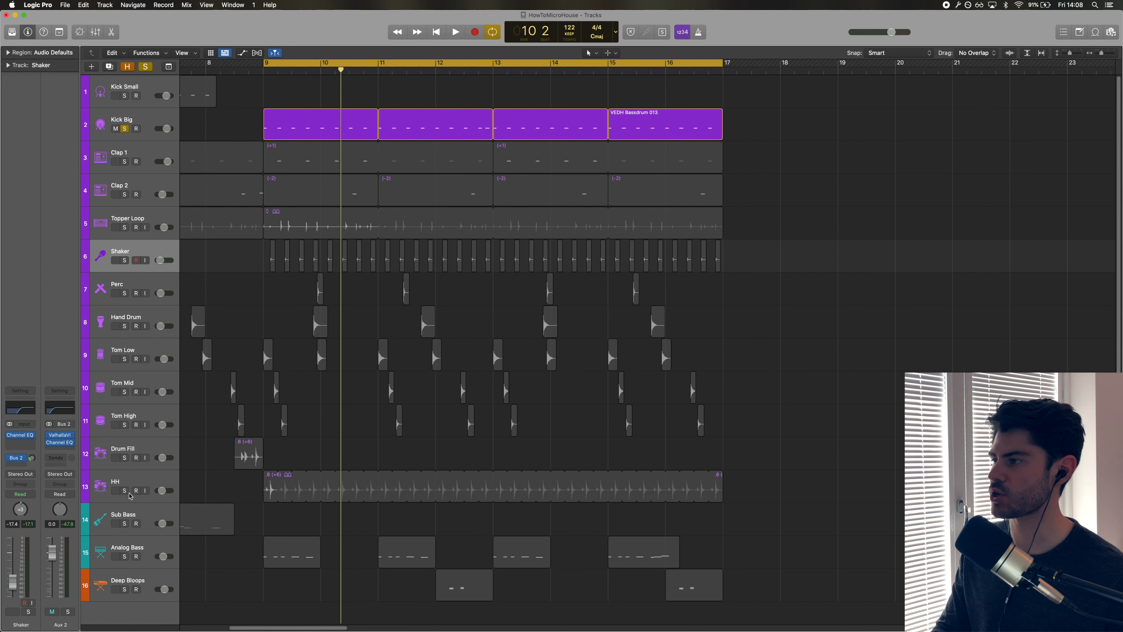
{"action": "left_click", "coordinate": [125, 490]}
{"action": "key", "text": "space"}
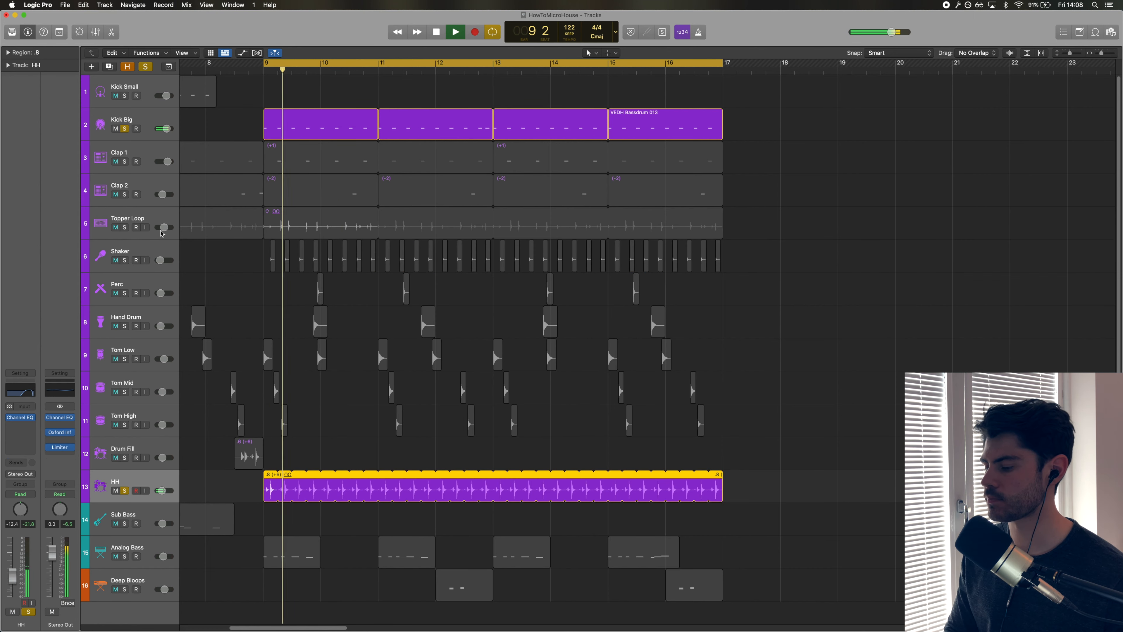
{"action": "left_click", "coordinate": [125, 128]}
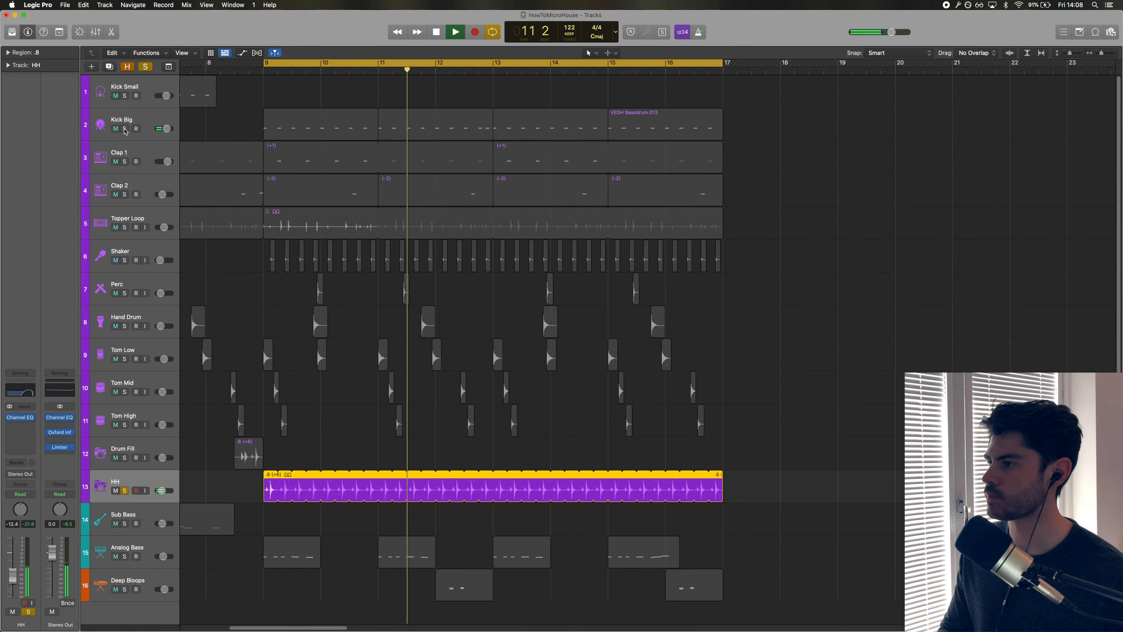
{"action": "key", "text": "space"}
Solo the Drum Fill track alongside the HH and play the drum fill regions.
{"action": "left_click", "coordinate": [223, 460]}
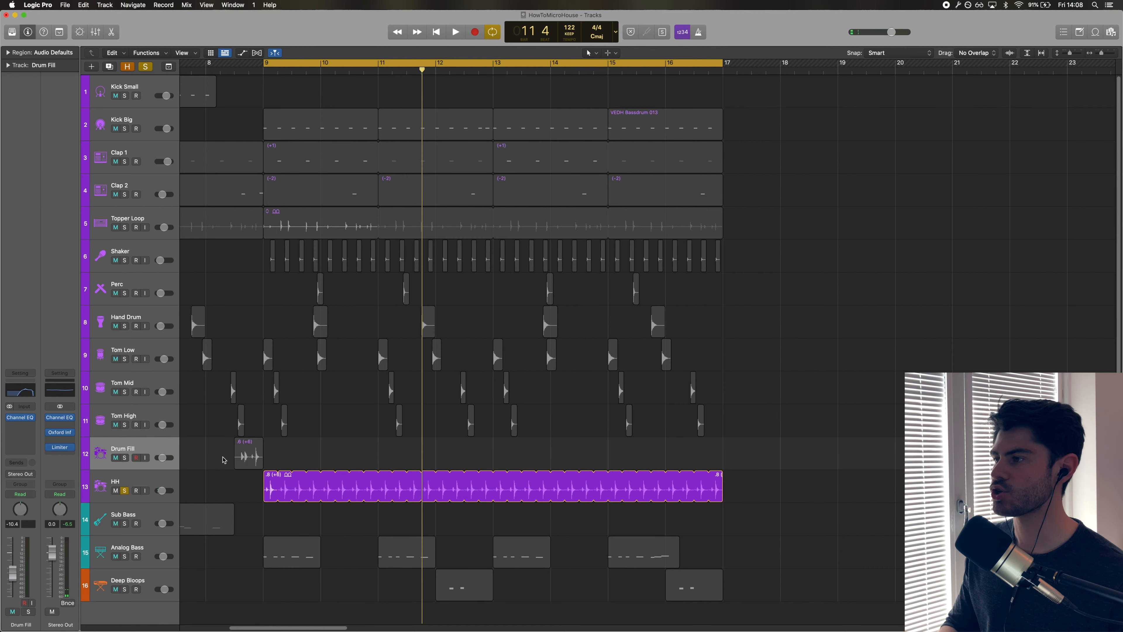
{"action": "left_click", "coordinate": [125, 458]}
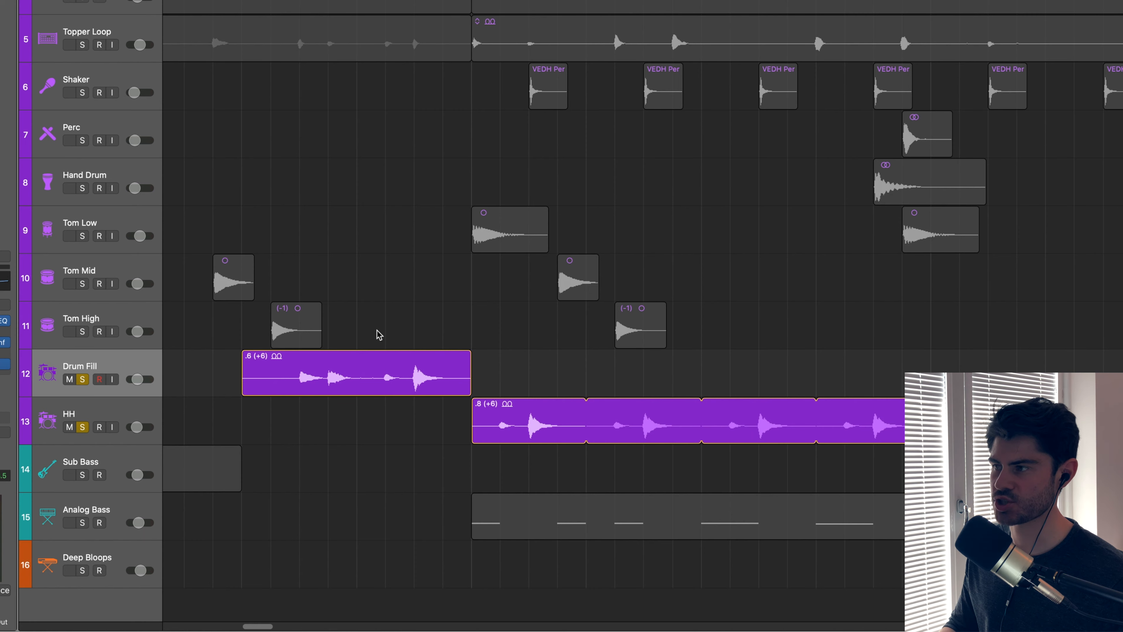
{"action": "left_click_drag", "start_coordinate": [377, 329], "coordinate": [479, 408]}
{"action": "left_click_drag", "start_coordinate": [457, 416], "coordinate": [597, 413]}
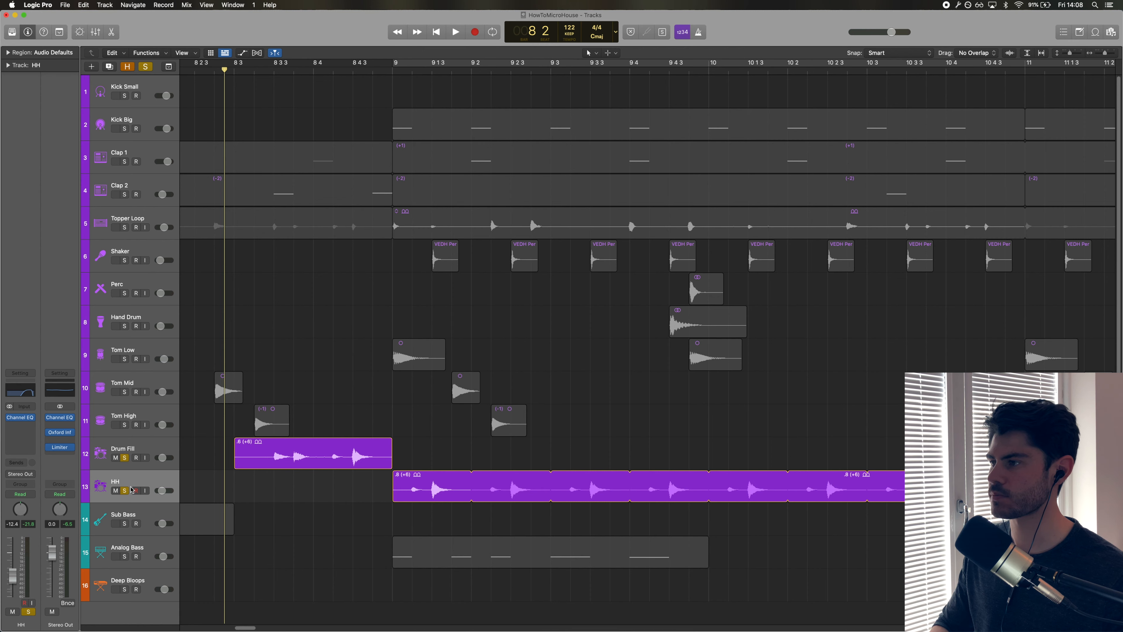
{"action": "key", "text": "space"}
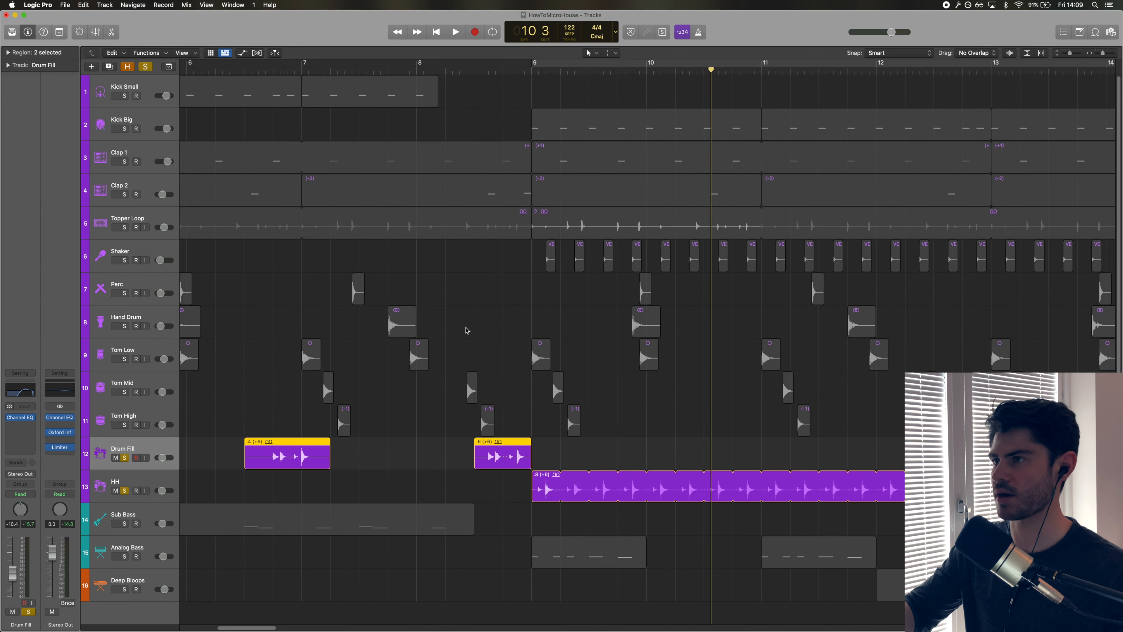
Solo the Shaker track again and play it with Kick Big.
{"action": "left_click", "coordinate": [466, 331]}
{"action": "left_click", "coordinate": [177, 268]}
{"action": "left_click", "coordinate": [124, 260]}
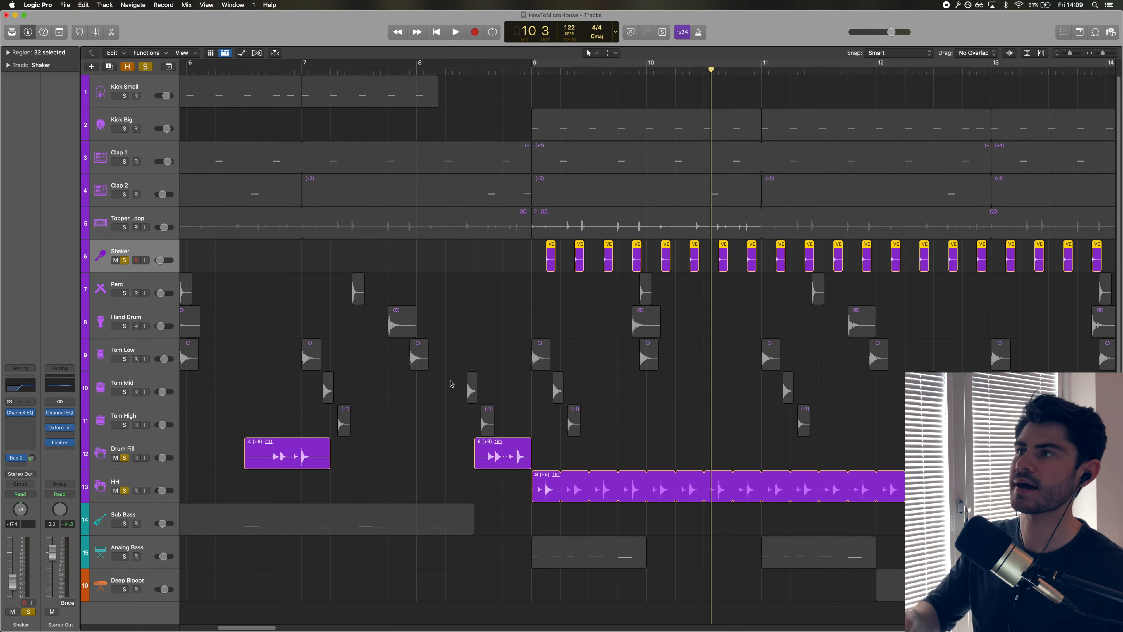
{"action": "key", "text": "space"}
{"action": "left_click", "coordinate": [124, 129]}
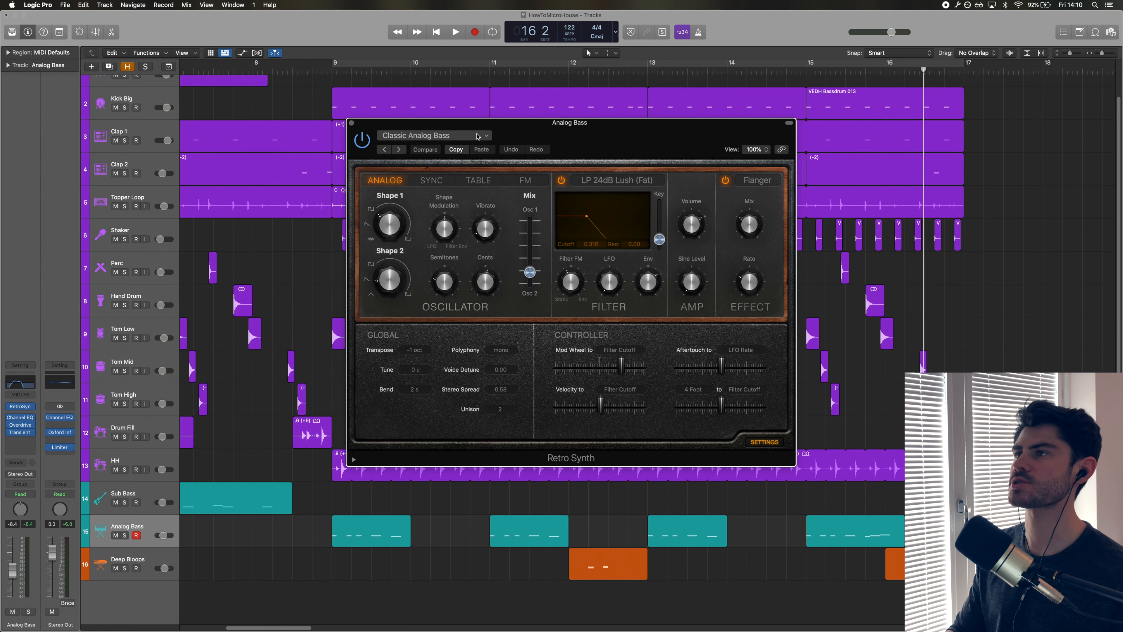
Examine the Analog Bass Retro Synth oscillator, filter and envelope settings.
{"action": "left_click_drag", "start_coordinate": [486, 124], "coordinate": [525, 168]}
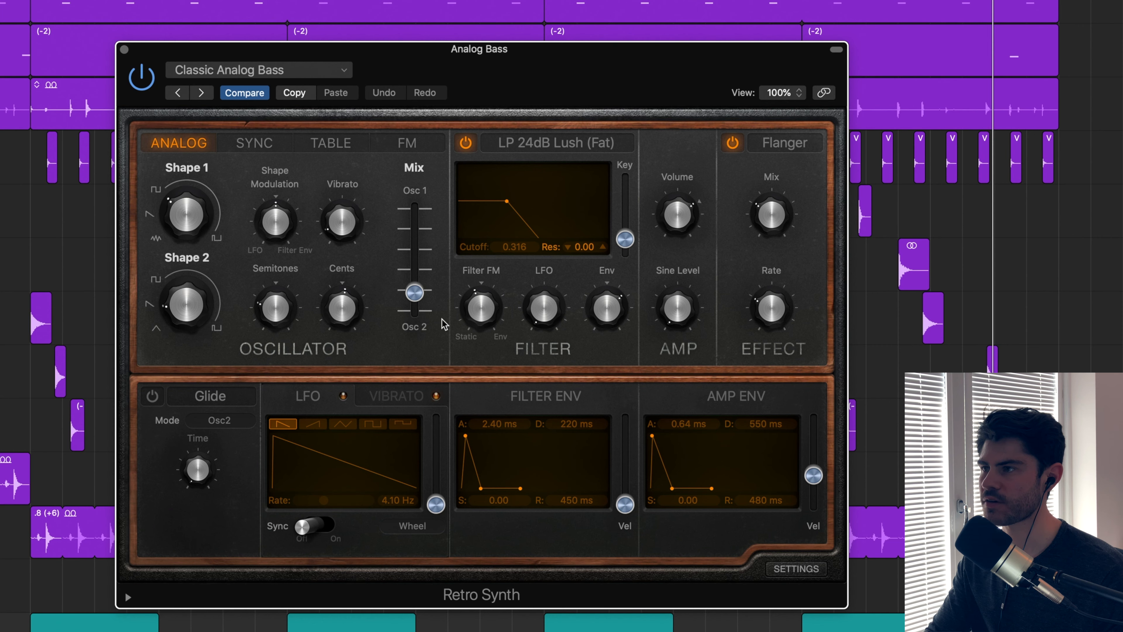
{"action": "mouse_move", "coordinate": [171, 304]}
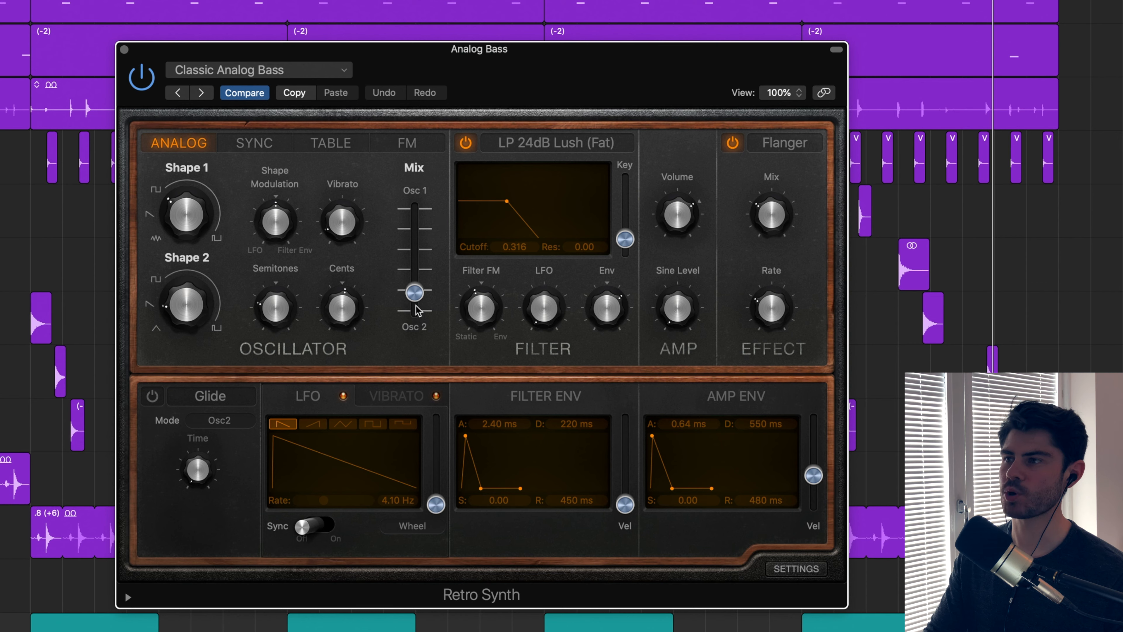
{"action": "mouse_move", "coordinate": [417, 306]}
{"action": "mouse_move", "coordinate": [163, 198]}
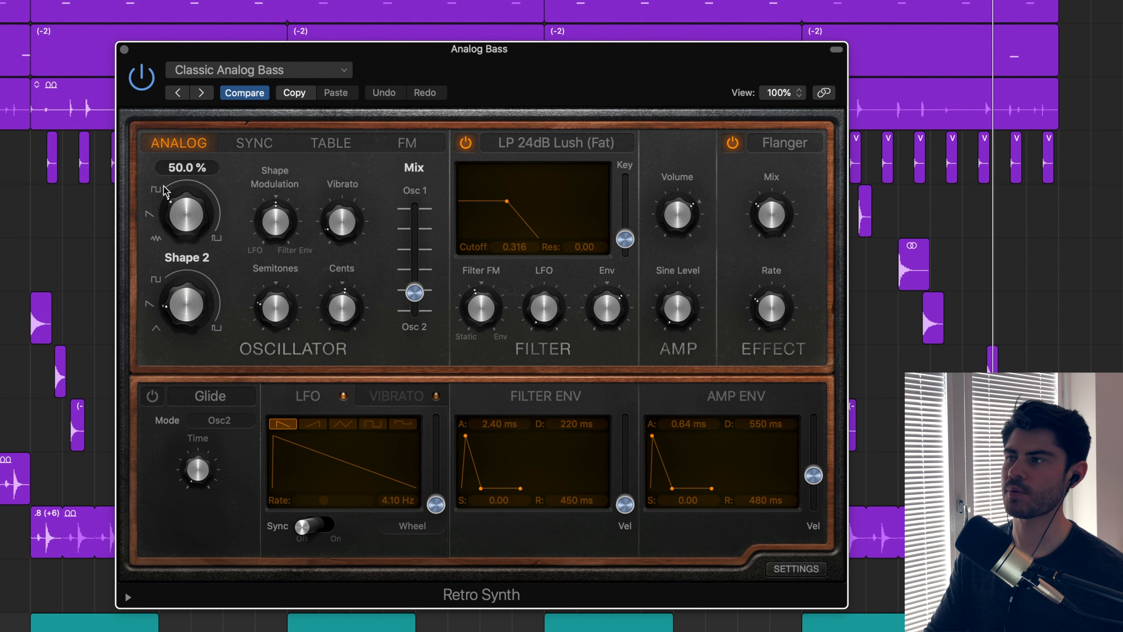
{"action": "mouse_move", "coordinate": [414, 255]}
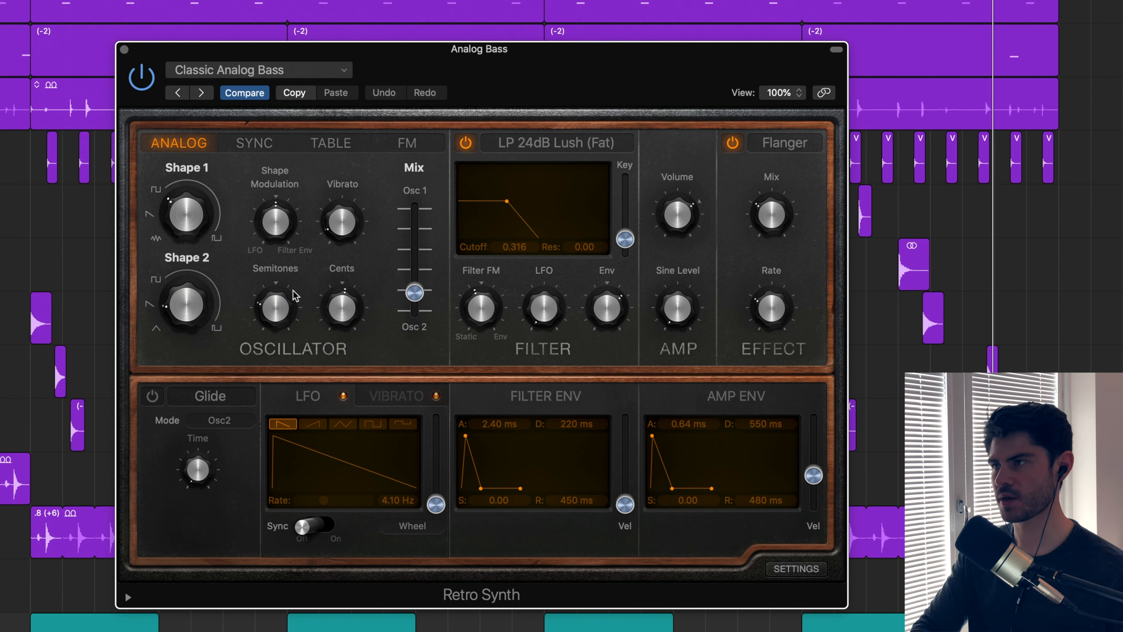
{"action": "mouse_move", "coordinate": [276, 283]}
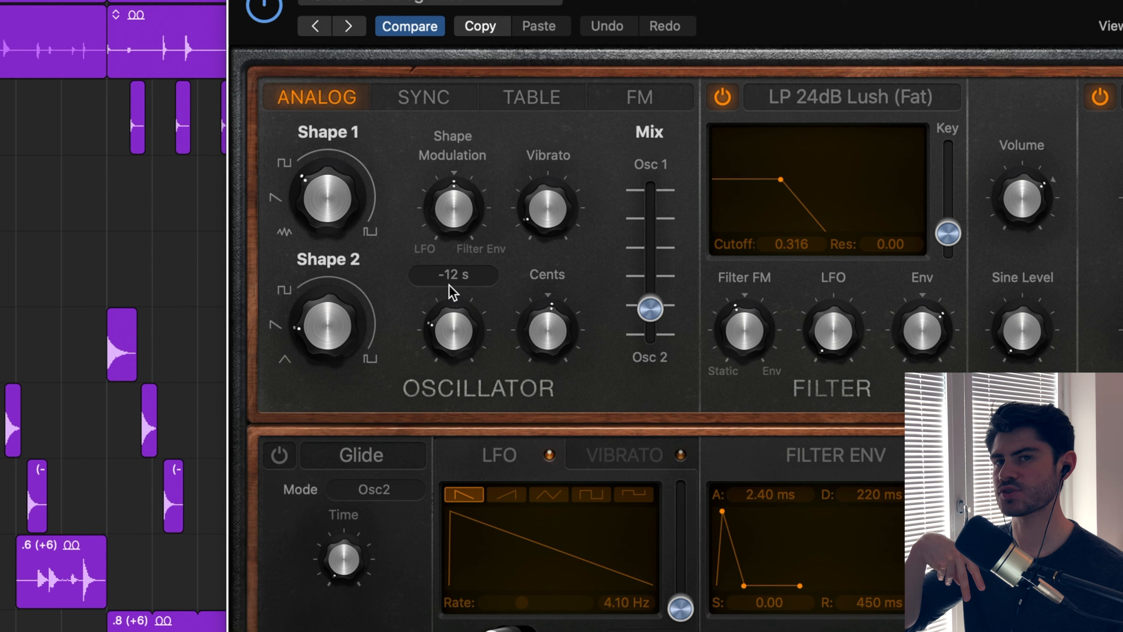
{"action": "mouse_move", "coordinate": [300, 163]}
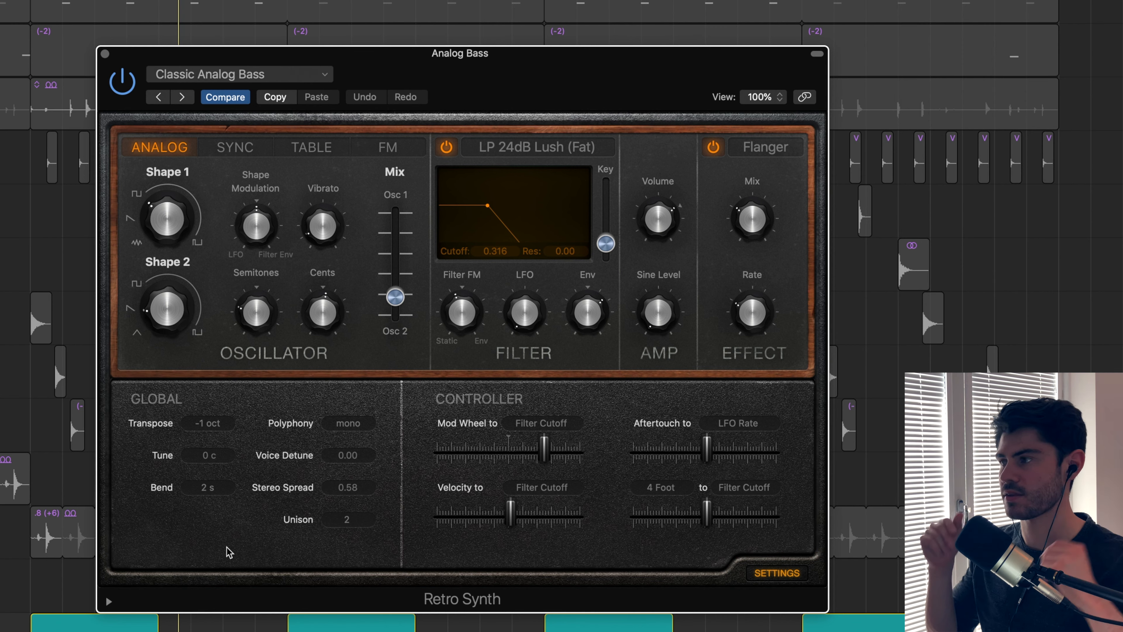
Set the Retro Synth Stereo Spread to 0.57, play, and close the synth window.
{"action": "left_click_drag", "start_coordinate": [350, 486], "coordinate": [350, 537]}
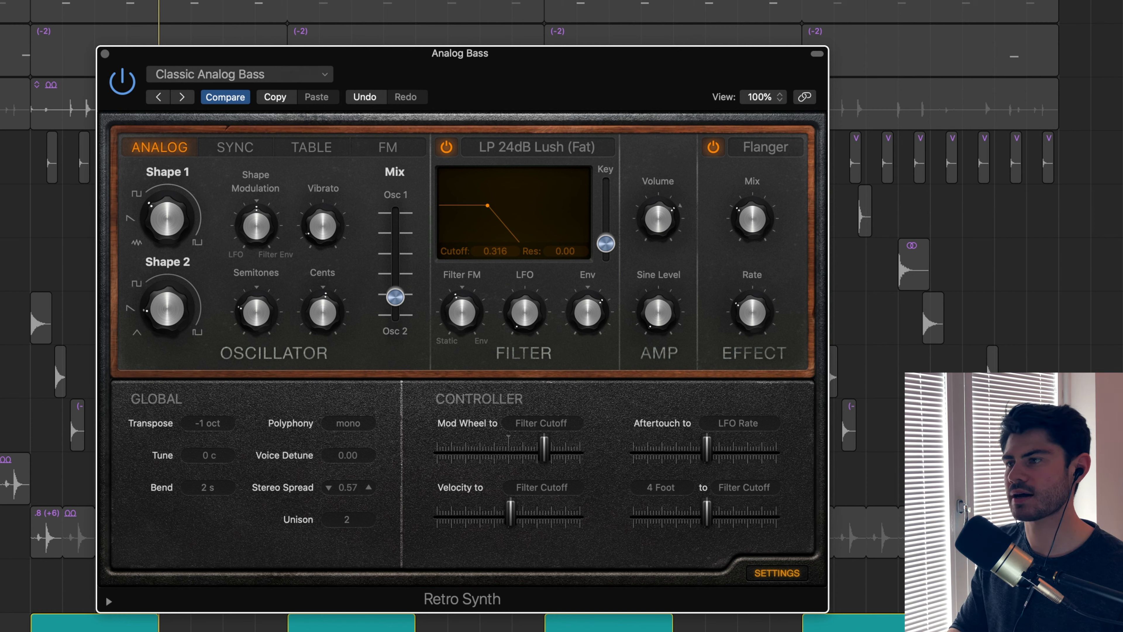
{"action": "key", "text": "space"}
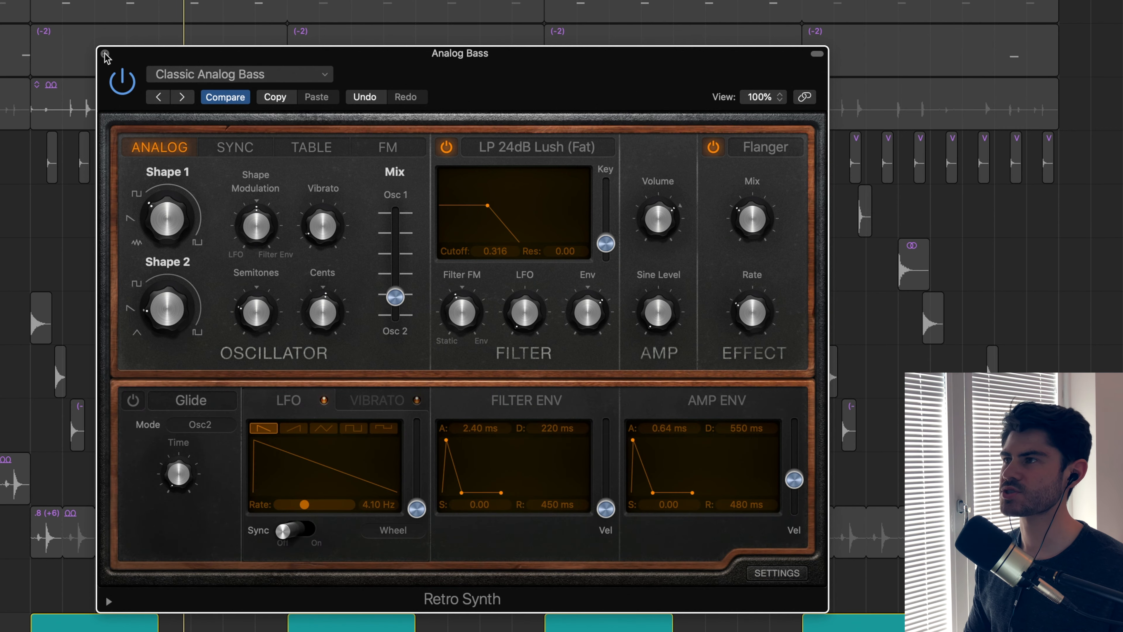
{"action": "left_click", "coordinate": [104, 53]}
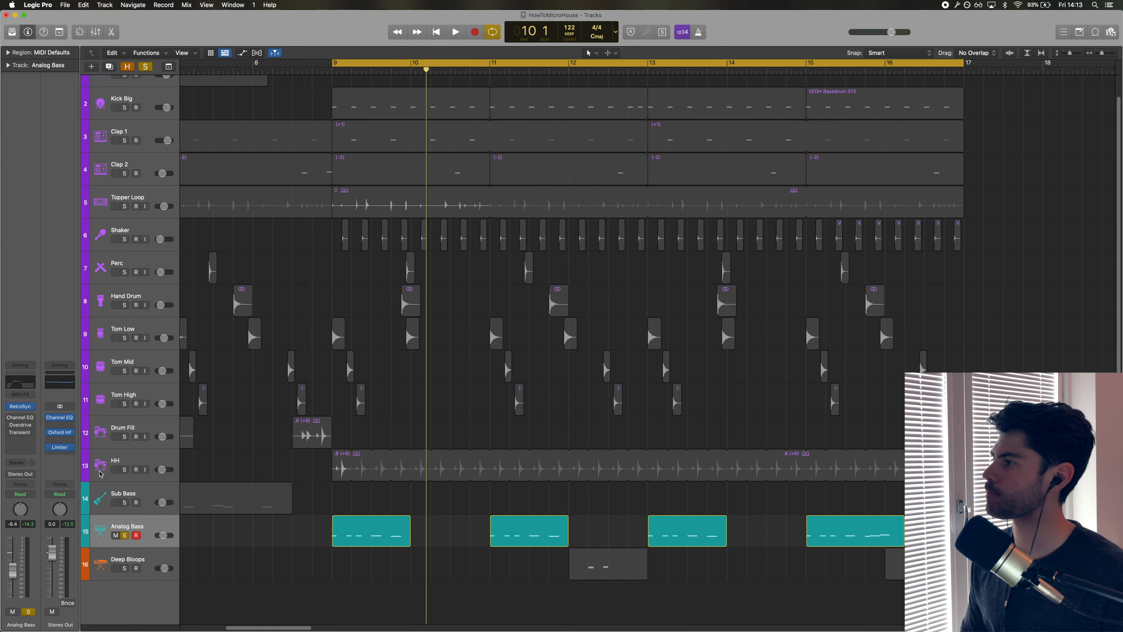
Open the Analog Bass's Channel EQ and Overdrive plugins and play to hear them.
{"action": "left_click", "coordinate": [20, 417]}
{"action": "left_click_drag", "start_coordinate": [541, 136], "coordinate": [551, 188]}
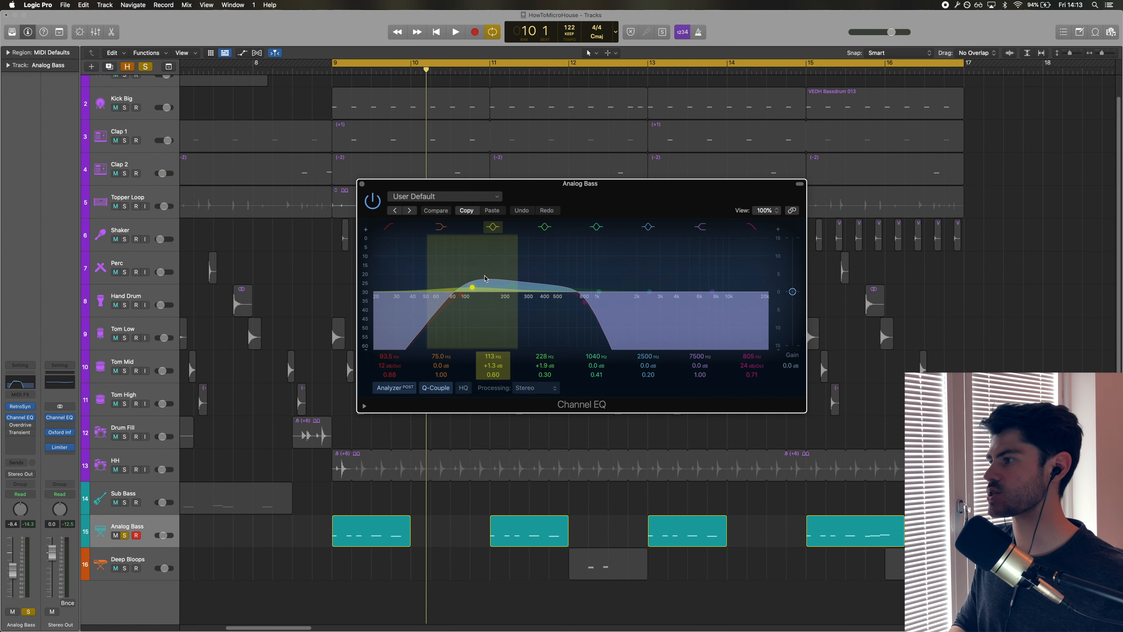
{"action": "left_click", "coordinate": [12, 425]}
{"action": "left_click_drag", "start_coordinate": [432, 127], "coordinate": [478, 293]}
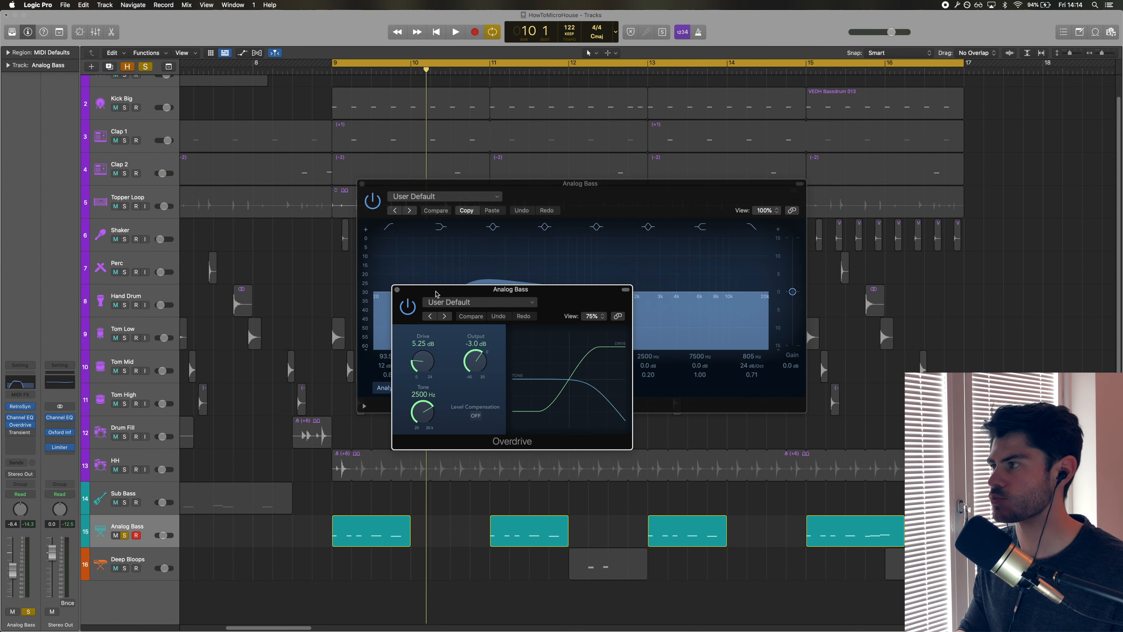
{"action": "key", "text": "space"}
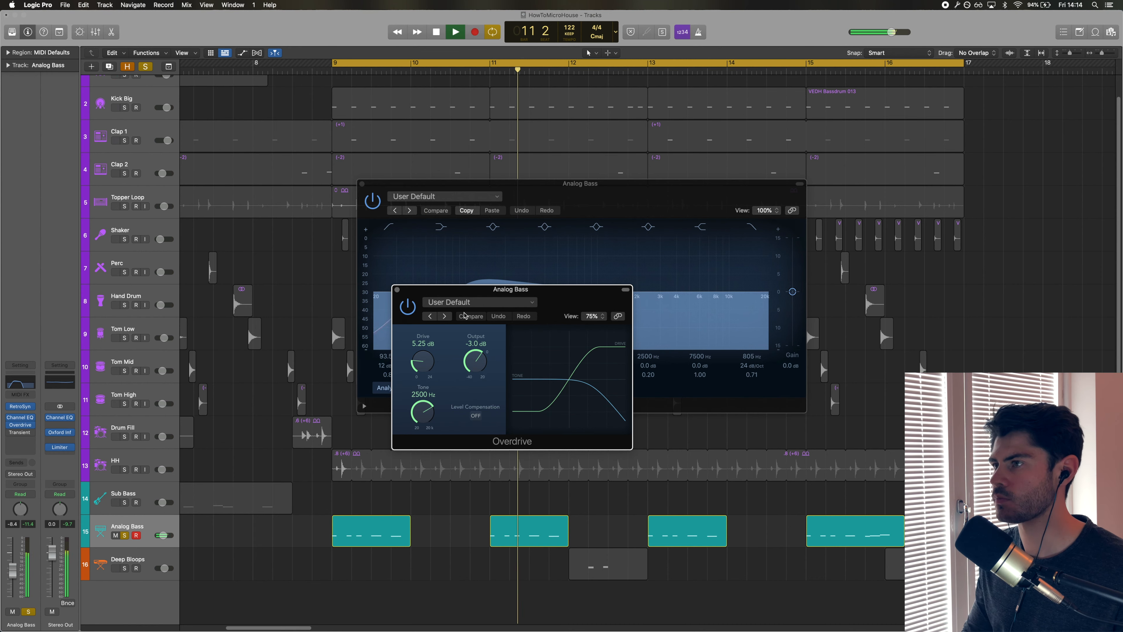
Open the Analog Bass's Transient Master plugin and switch it off.
{"action": "left_click", "coordinate": [20, 432]}
{"action": "key", "text": "space"}
{"action": "left_click", "coordinate": [9, 433]}
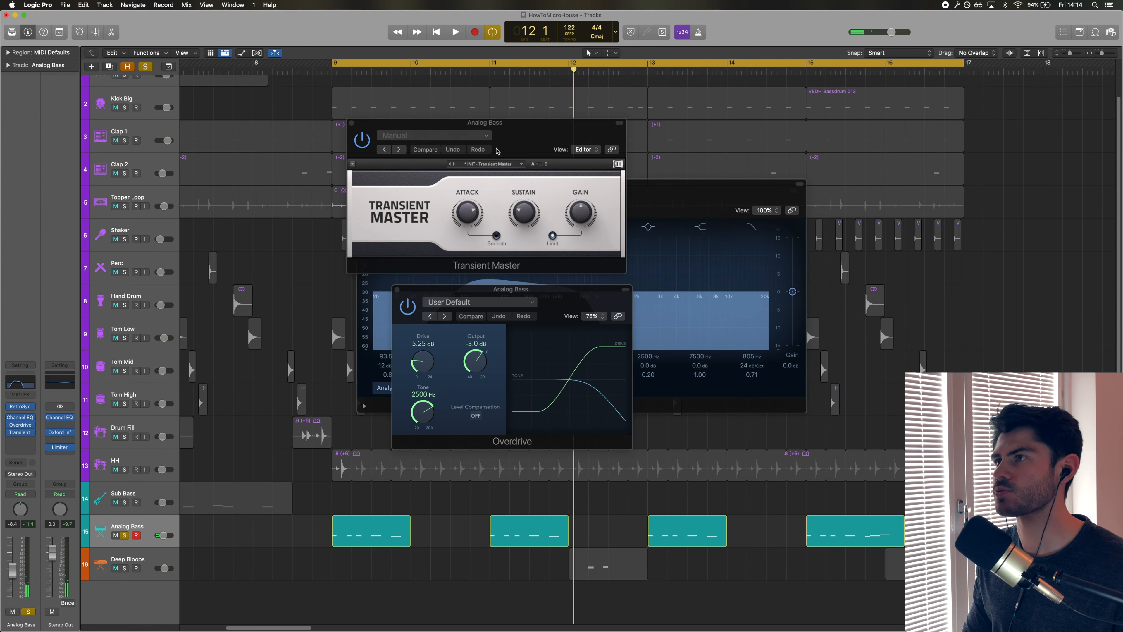
{"action": "left_click_drag", "start_coordinate": [525, 130], "coordinate": [645, 245]}
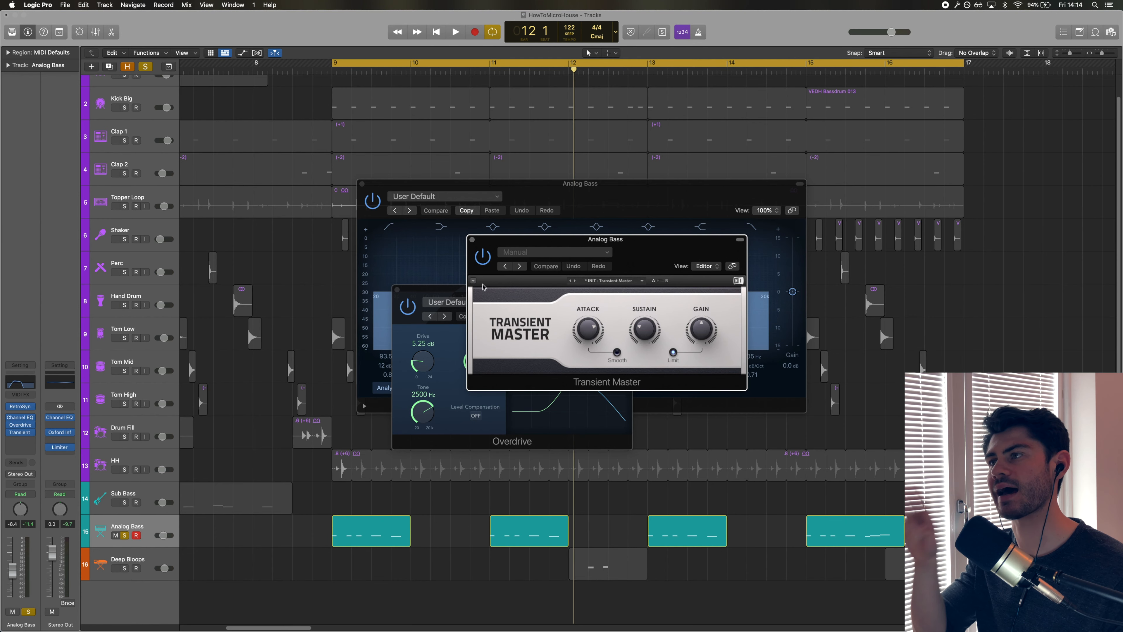
{"action": "left_click", "coordinate": [482, 263]}
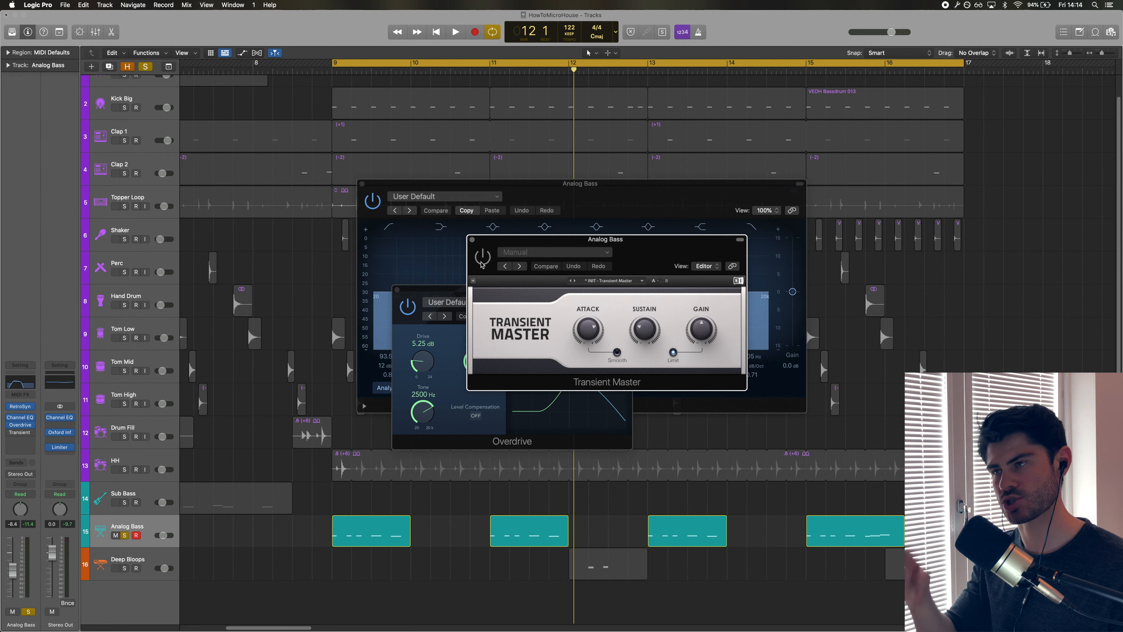
Play the Analog Bass with Transient Master switched off, stop, and hide all plugin windows.
{"action": "key", "text": "space"}
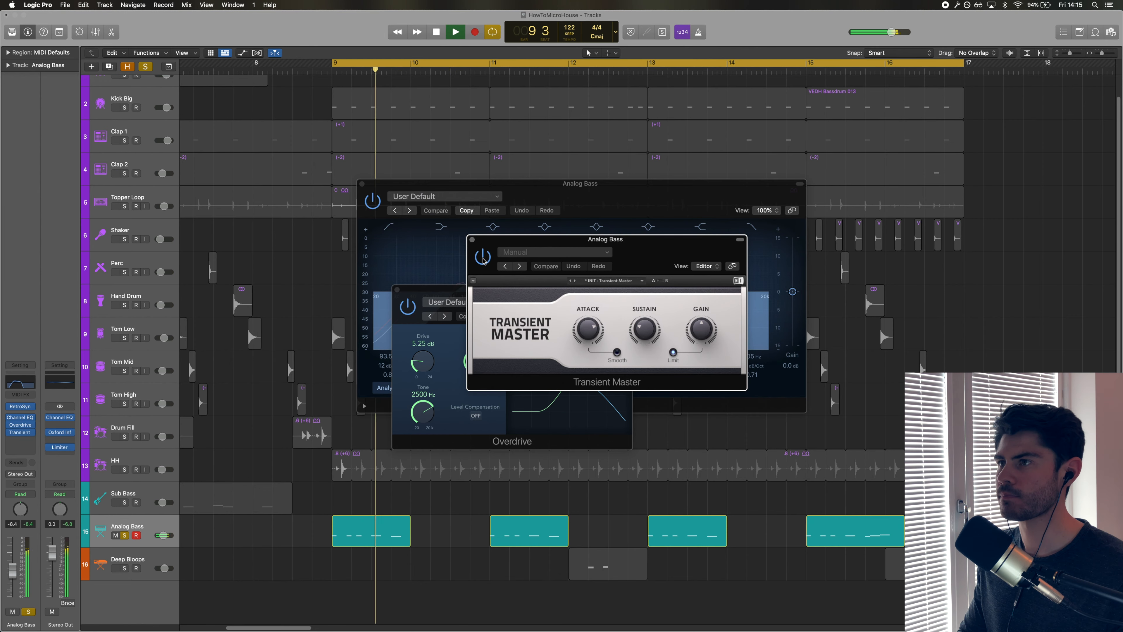
{"action": "key", "text": "space"}
{"action": "key", "text": "v"}
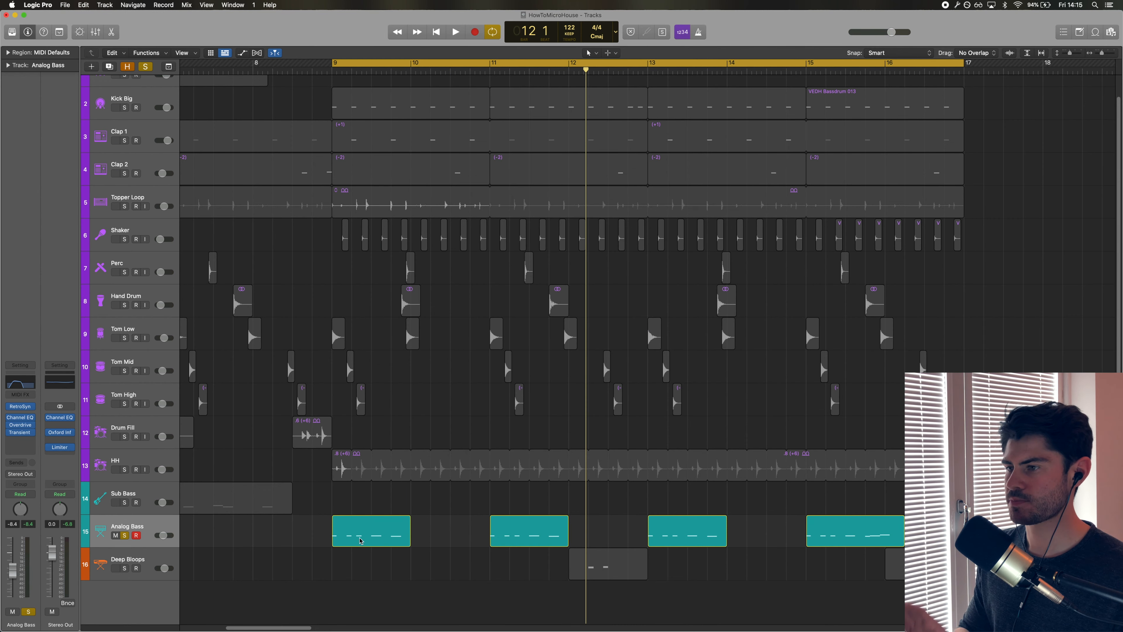
Select and solo the Deep Bloops track, unsolo Analog Bass, and play the arrangement.
{"action": "left_click", "coordinate": [143, 556]}
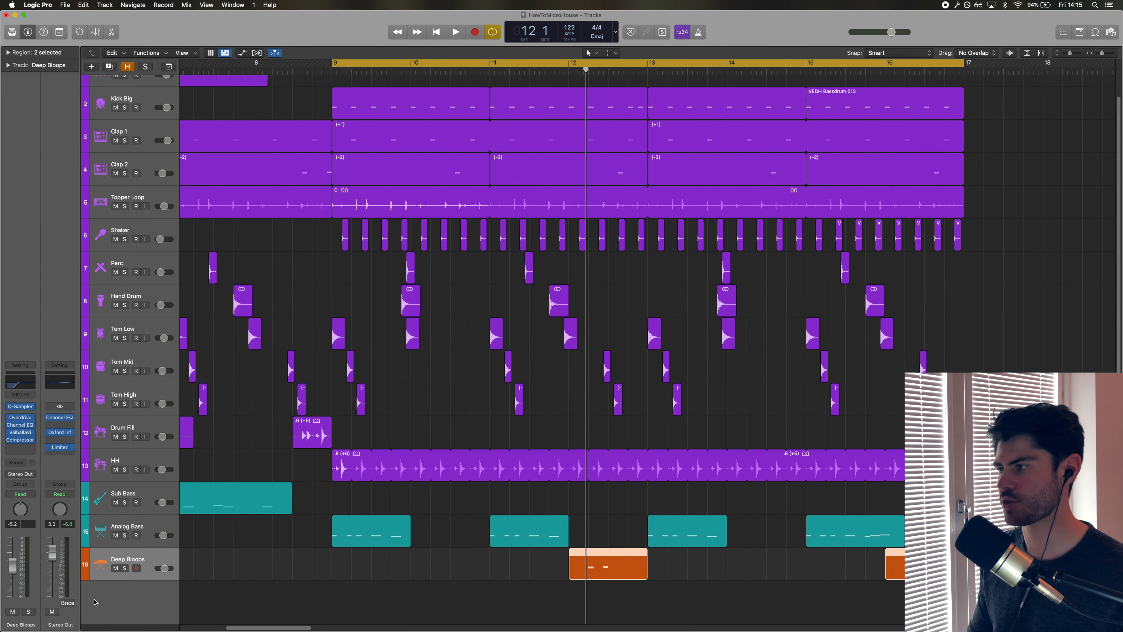
{"action": "left_click", "coordinate": [127, 570]}
{"action": "key", "text": "space"}
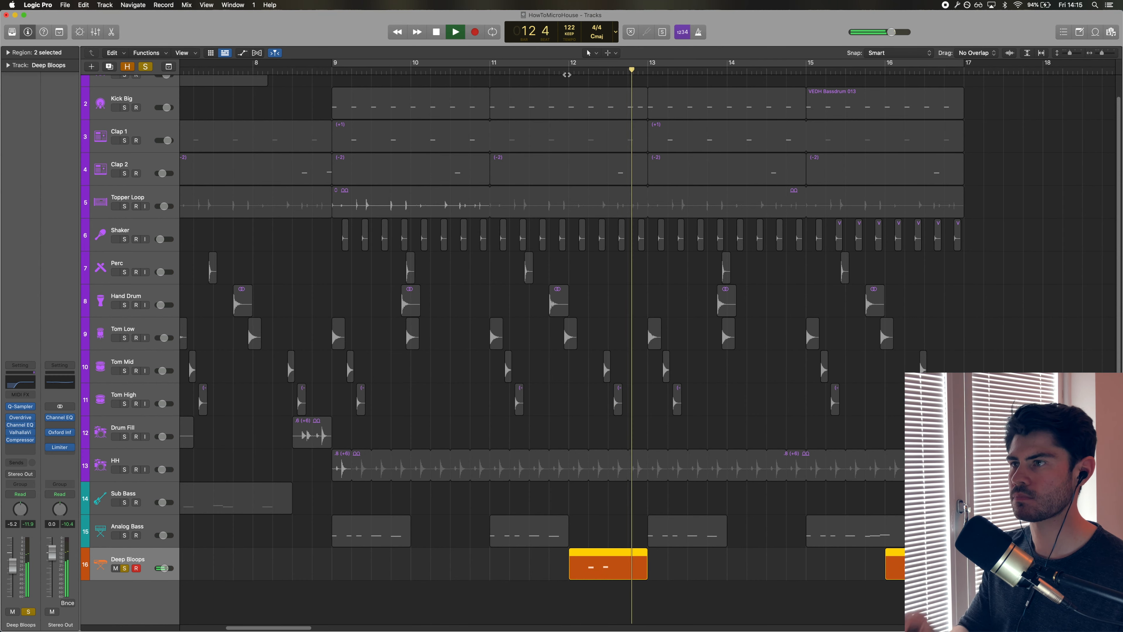
{"action": "left_click", "coordinate": [124, 536]}
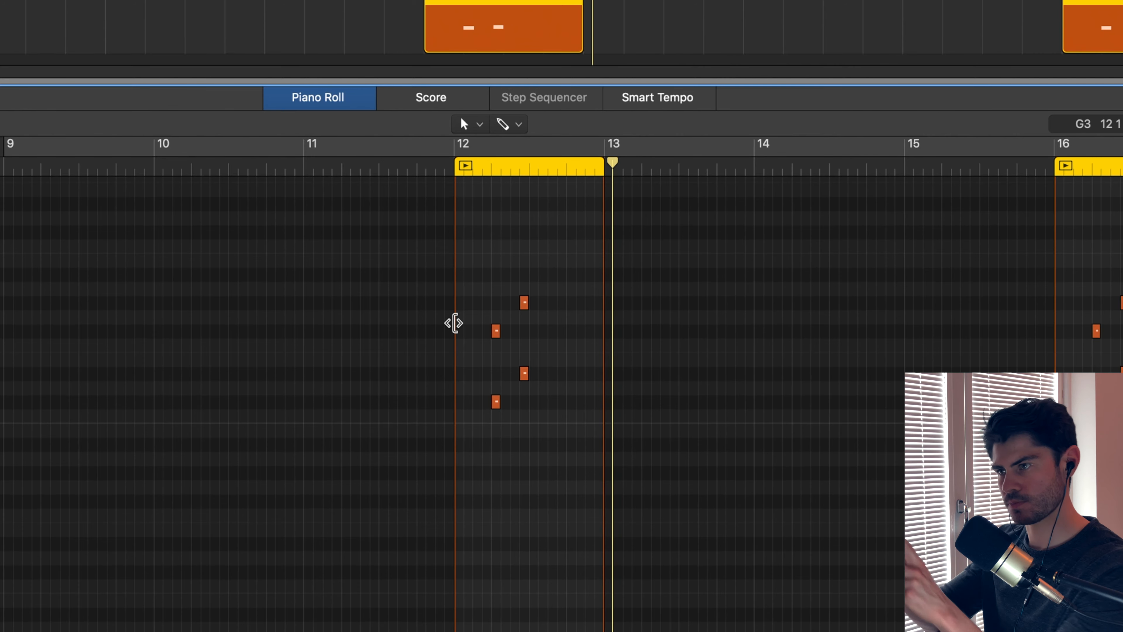
Select the Deep Bloops notes in the piano roll and adjust the Quick Sampler amp envelope sustain level.
{"action": "left_click_drag", "start_coordinate": [487, 311], "coordinate": [513, 435]}
{"action": "left_click_drag", "start_coordinate": [508, 259], "coordinate": [549, 431]}
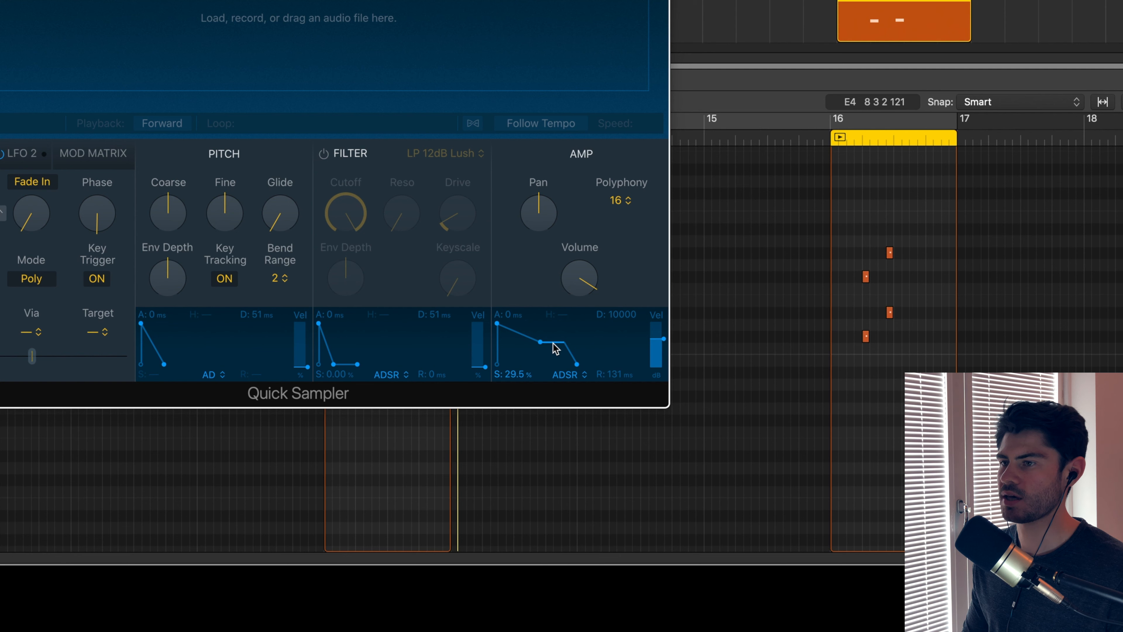
{"action": "mouse_move", "coordinate": [712, 500]}
{"action": "left_mouse_down"}
{"action": "mouse_move", "coordinate": [703, 507]}
{"action": "mouse_move", "coordinate": [721, 484]}
{"action": "left_mouse_up"}
{"action": "left_click_drag", "start_coordinate": [560, 319], "coordinate": [576, 339]}
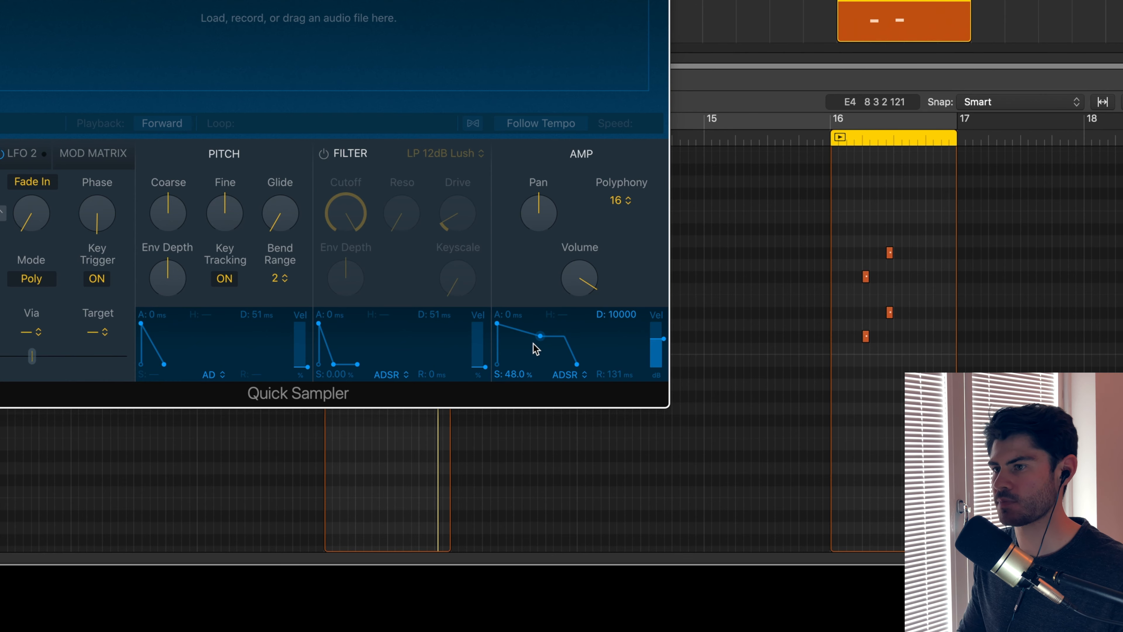
{"action": "left_click_drag", "start_coordinate": [540, 336], "coordinate": [513, 374]}
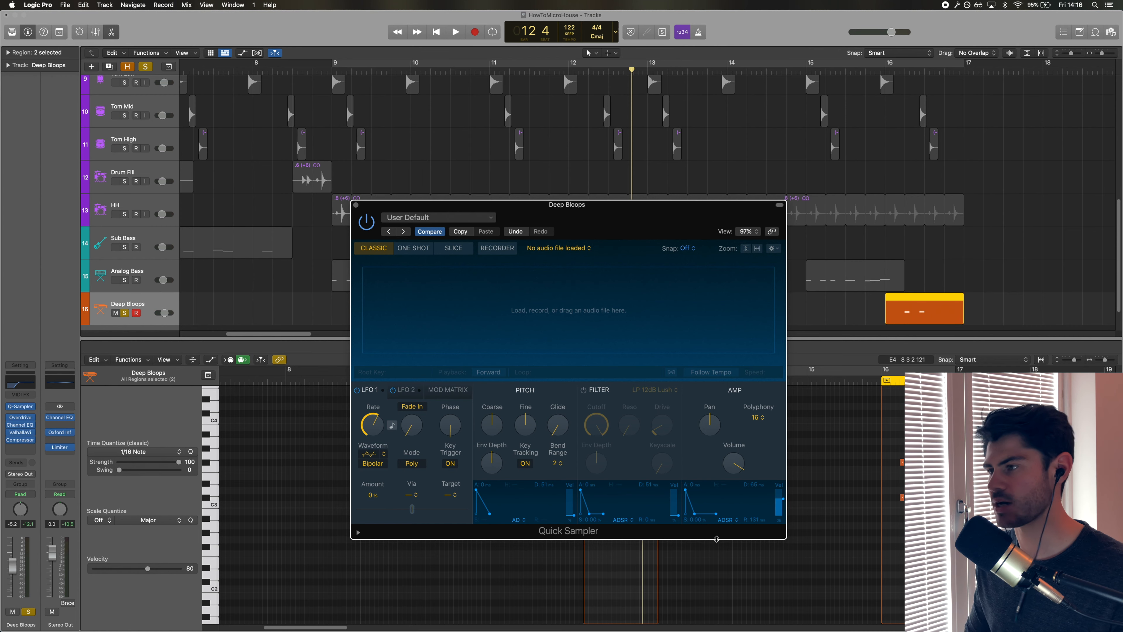
Open the Deep Bloops Overdrive plugin, close it, and play the track to hear it.
{"action": "left_click", "coordinate": [18, 418]}
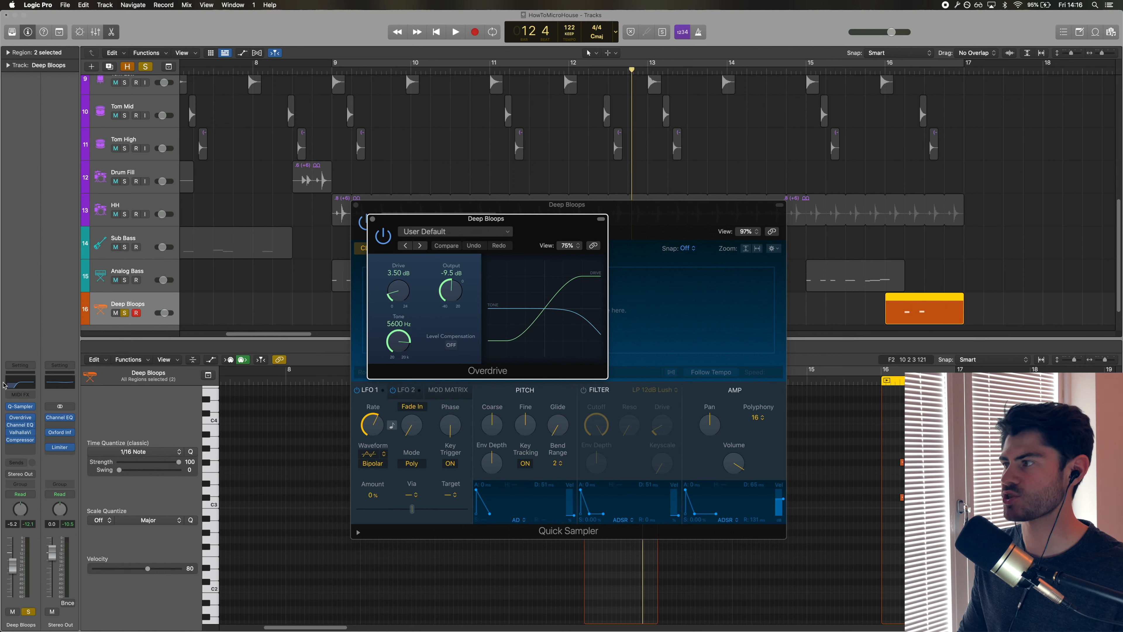
{"action": "left_click_drag", "start_coordinate": [10, 418], "coordinate": [9, 441]}
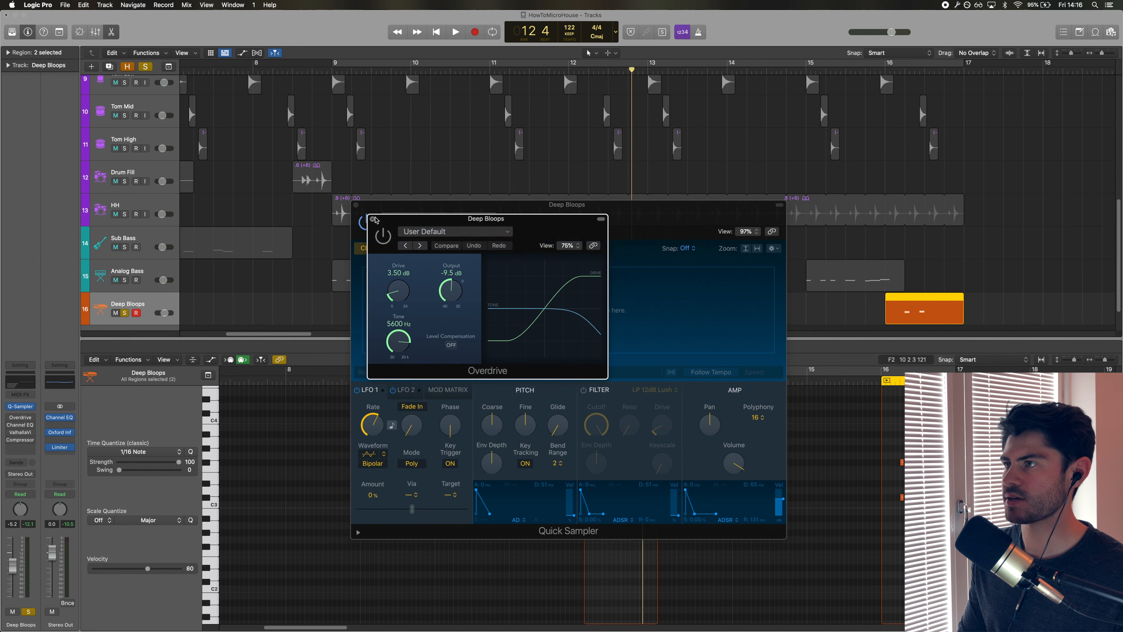
{"action": "left_click", "coordinate": [372, 218]}
{"action": "key", "text": "space"}
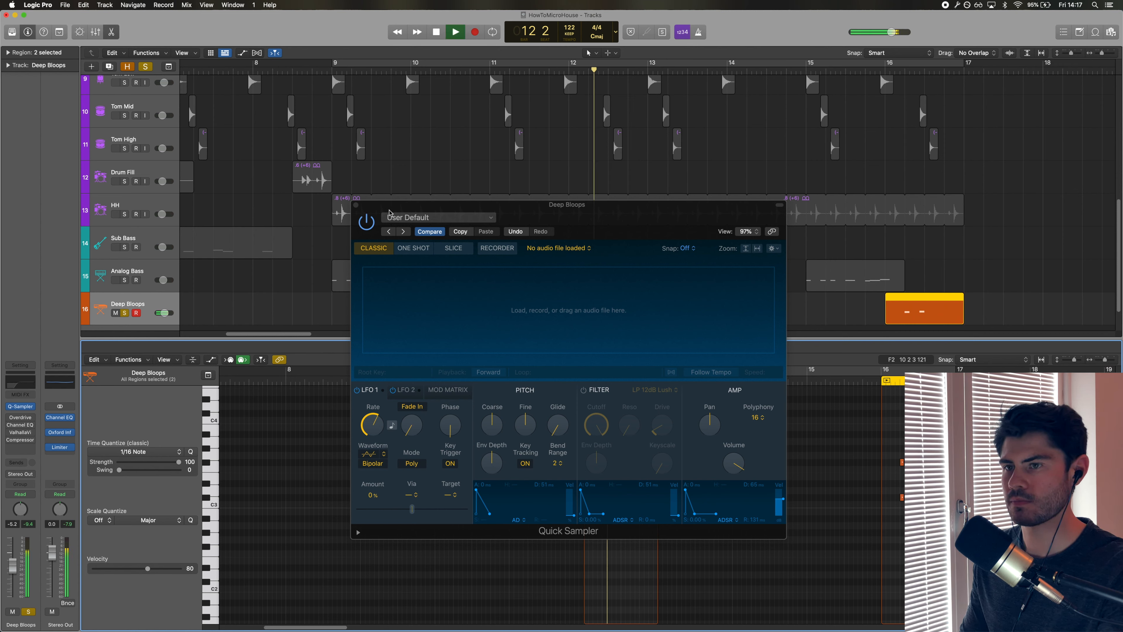
{"action": "key", "text": "space"}
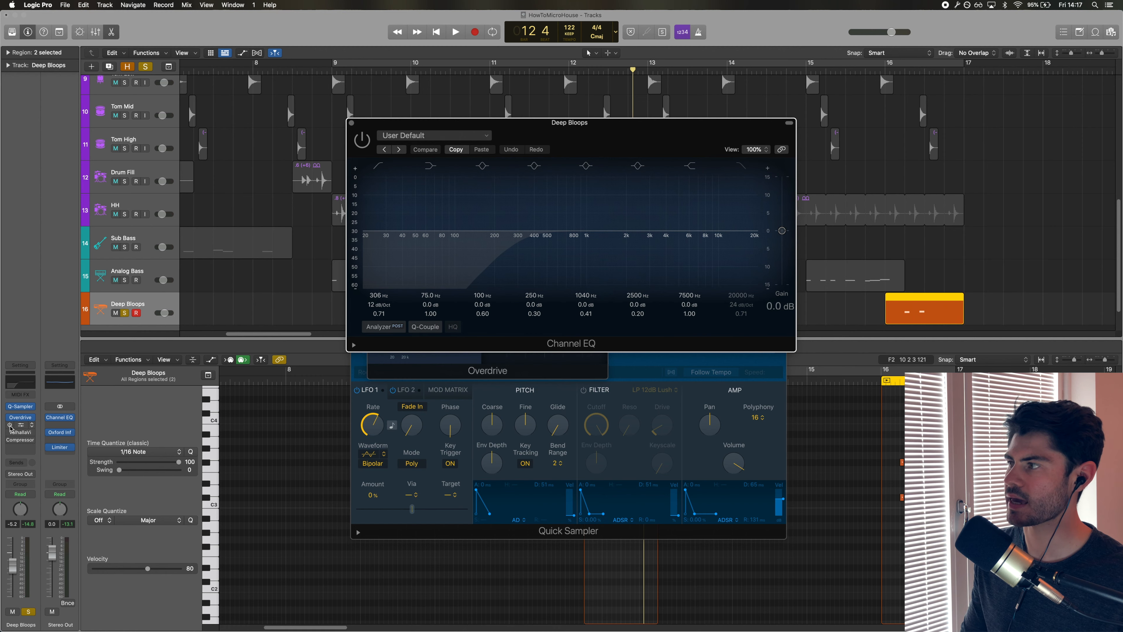
Open the Deep Bloops ValhallaVintageVerb plugin, play it, and inspect the Compressor in its effect chain.
{"action": "left_click", "coordinate": [9, 424]}
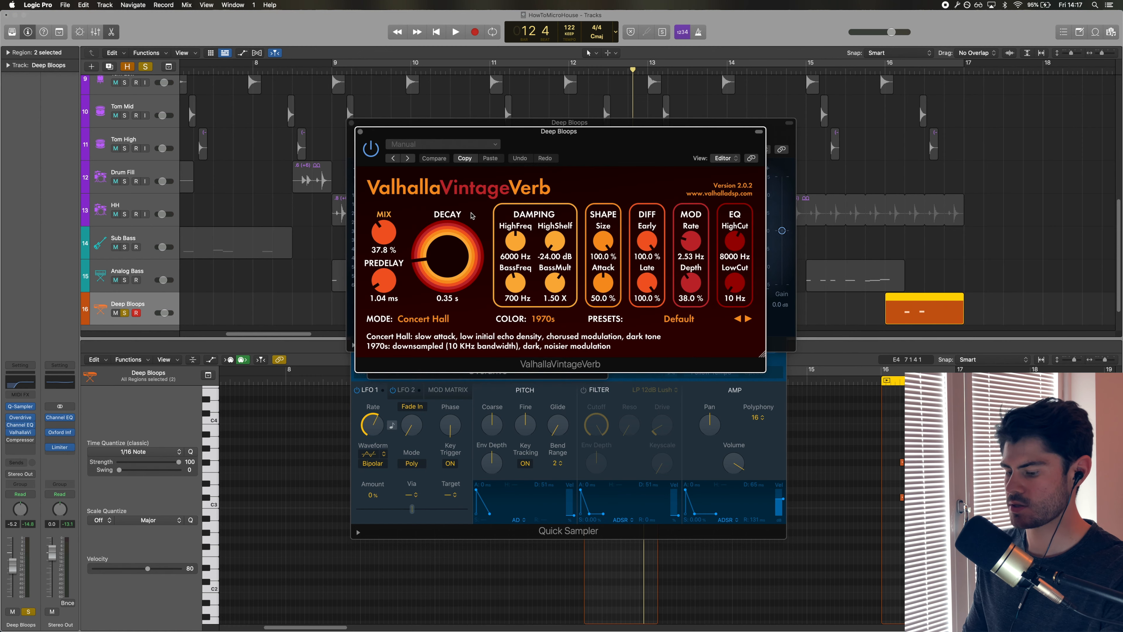
{"action": "key", "text": "space"}
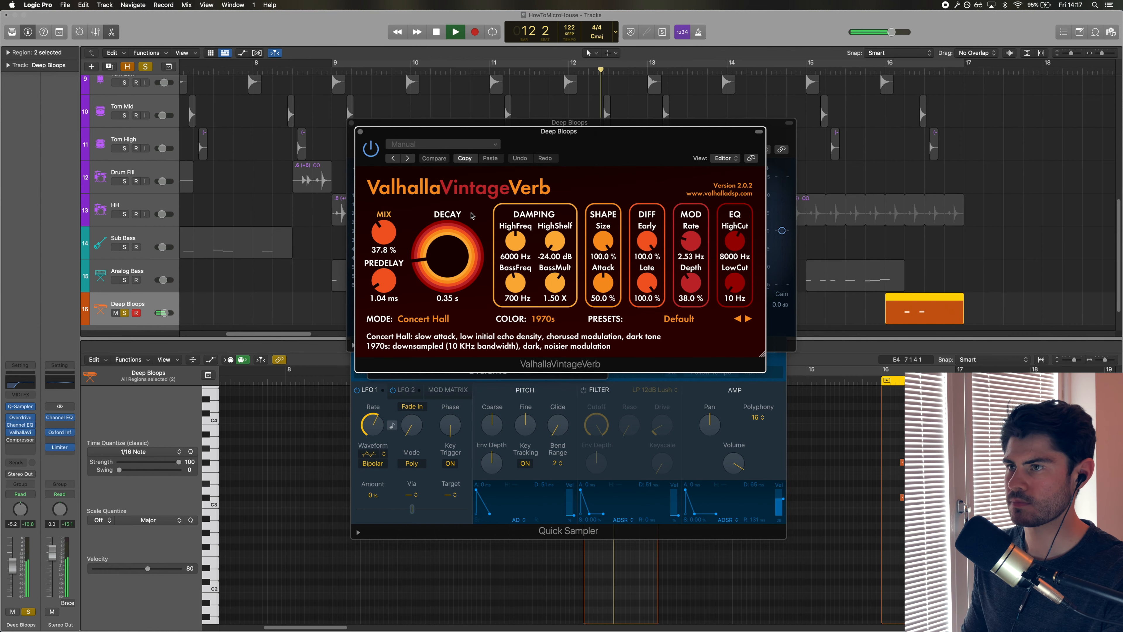
{"action": "key", "text": "space"}
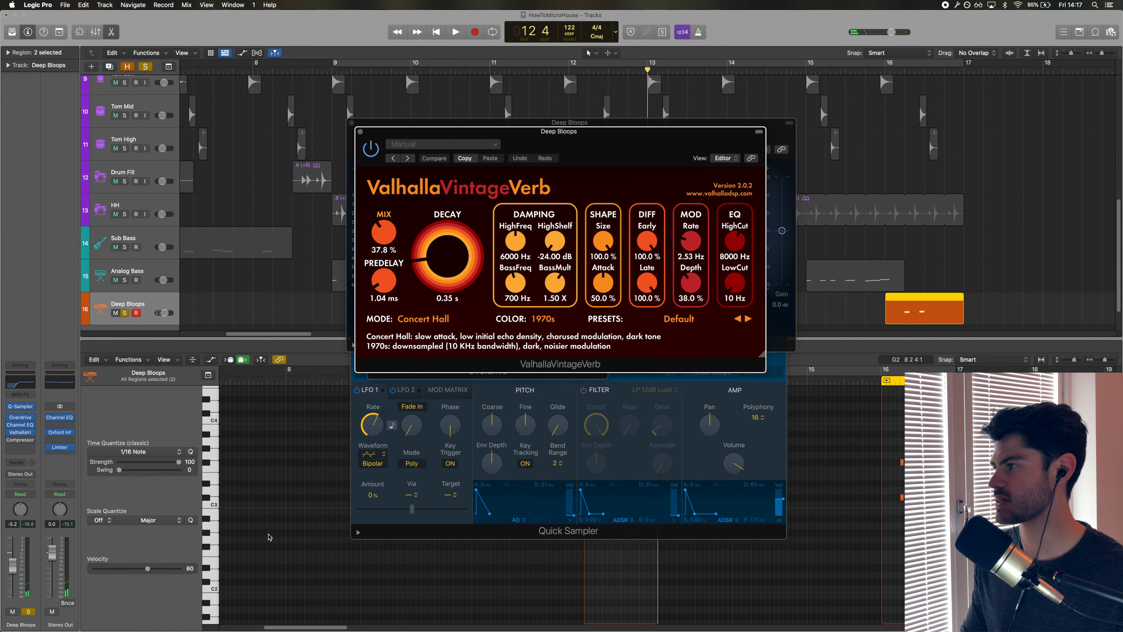
{"action": "left_click", "coordinate": [15, 441]}
{"action": "left_click", "coordinate": [11, 440]}
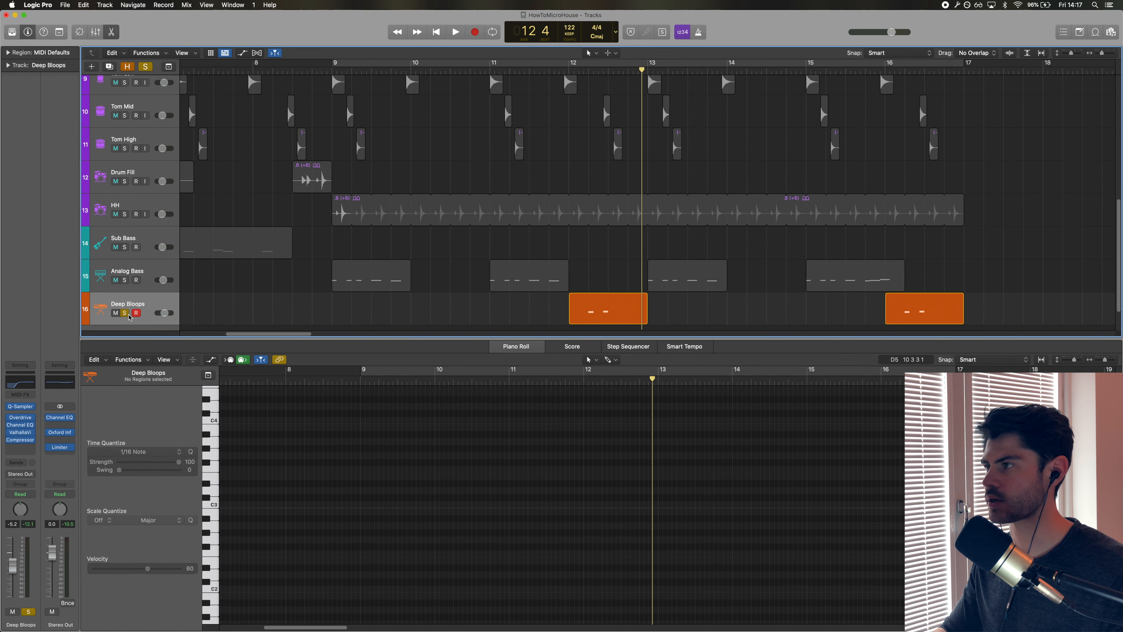
Unsolo Deep Bloops, return to the project start, toggle cycle mode, and open the Mixer.
{"action": "left_click", "coordinate": [128, 314]}
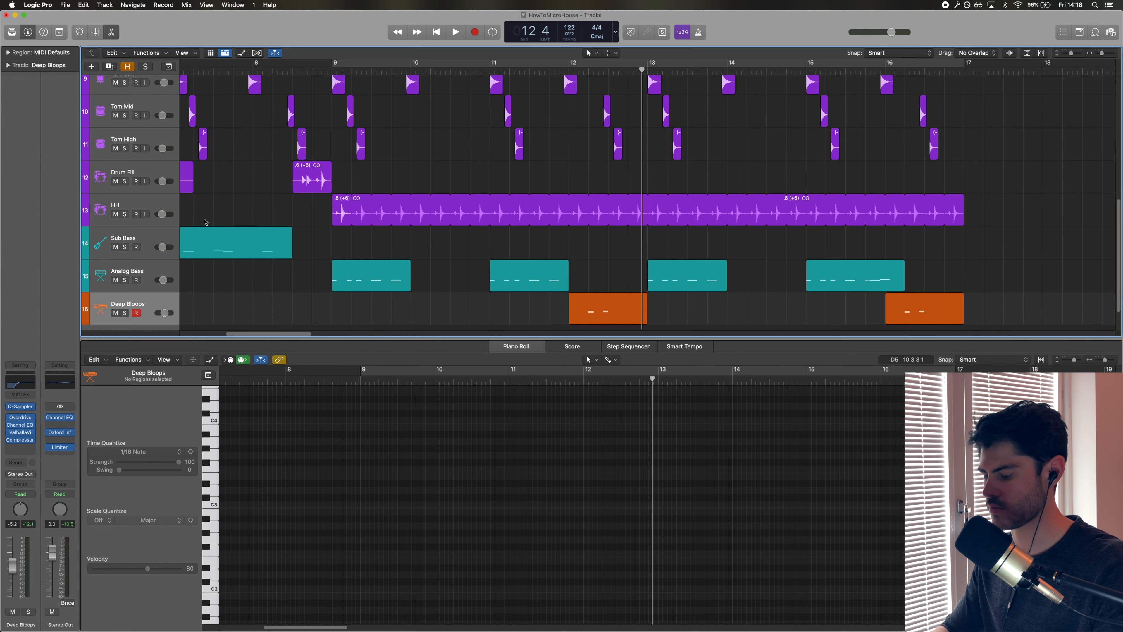
{"action": "key", "text": "Return"}
{"action": "key", "text": "c"}
{"action": "key", "text": "x"}
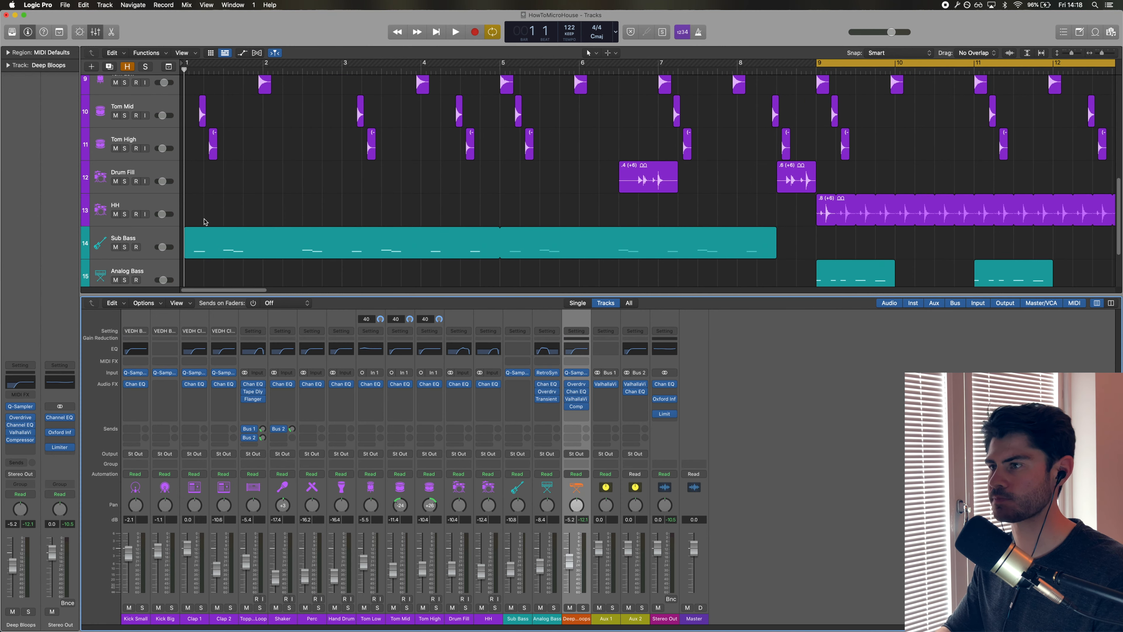